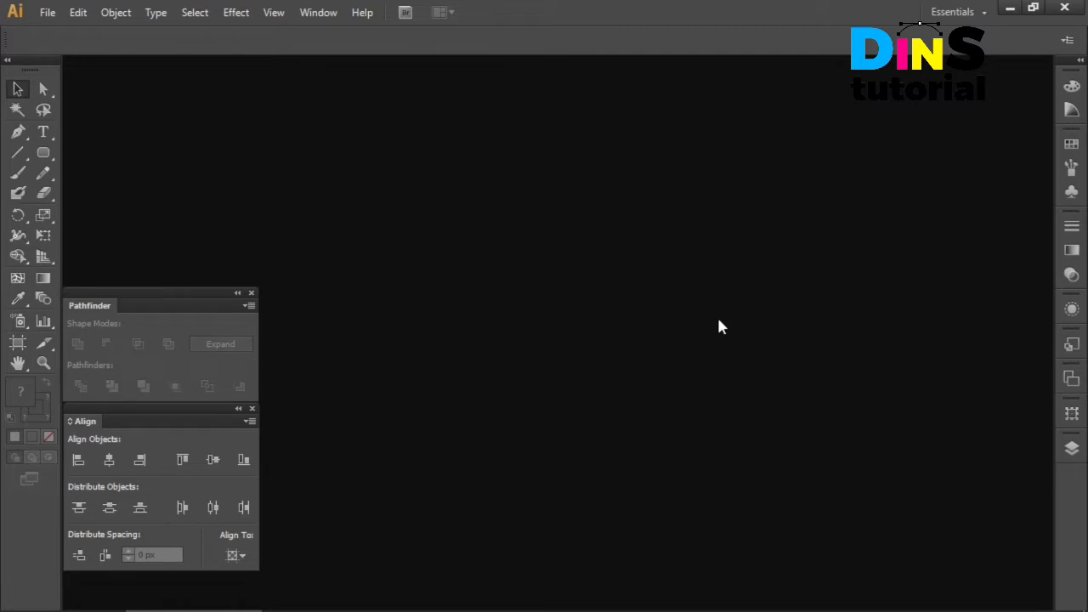
# Create a new 200 × 200 px document from File > New.
pyautogui.click(47, 12)
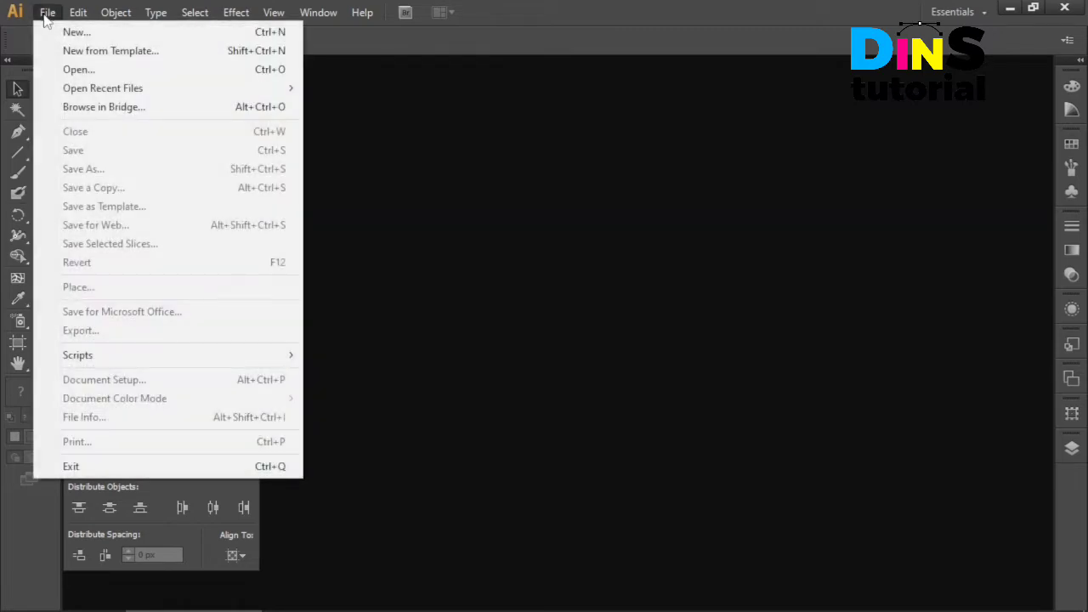
pyautogui.click(73, 38)
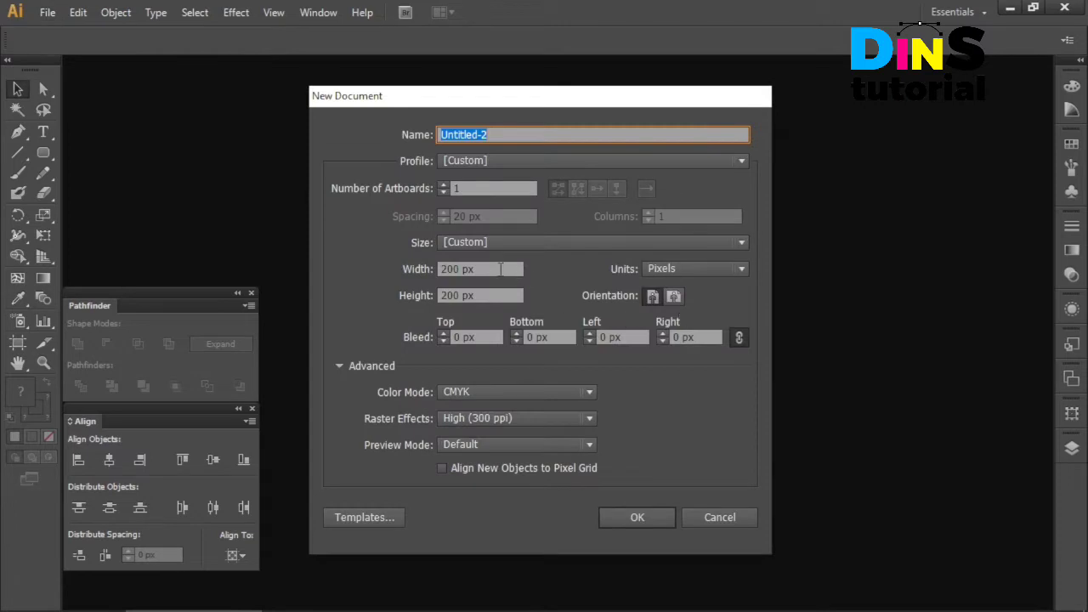
pyautogui.click(501, 269)
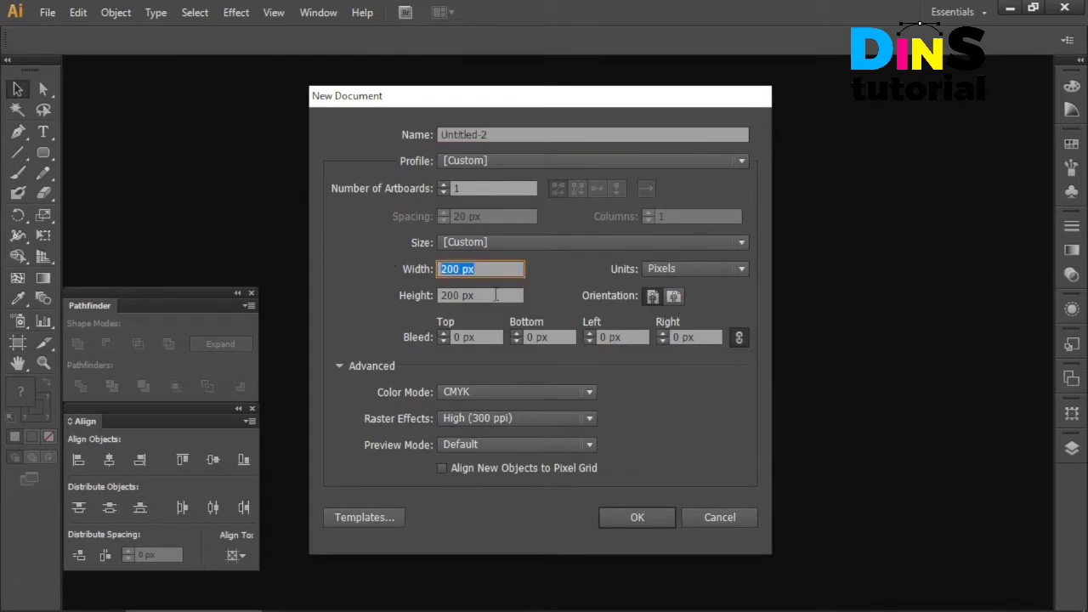
pyautogui.press('Tab')
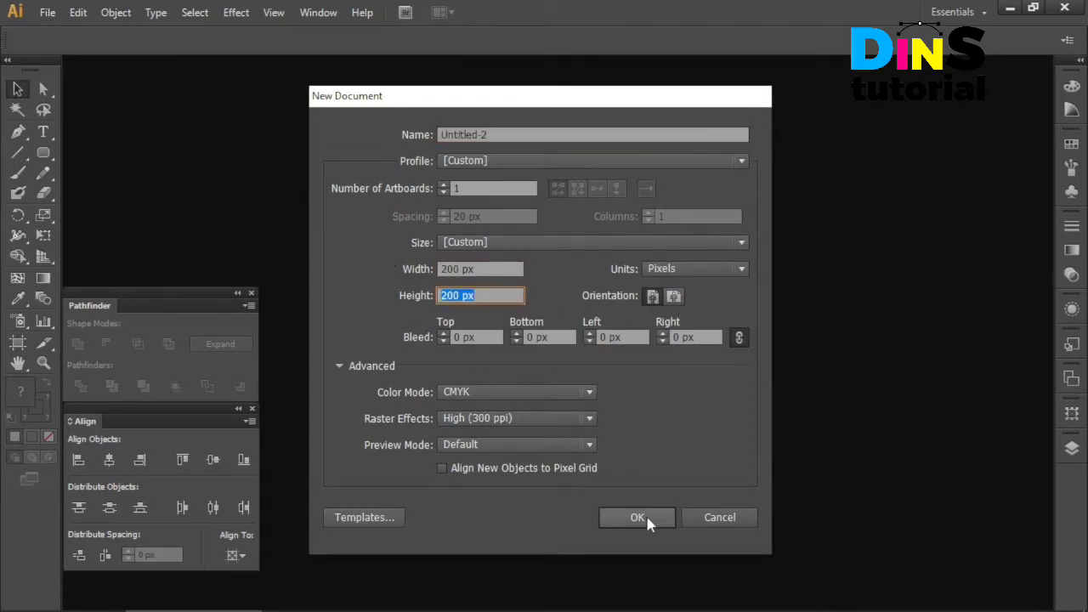
pyautogui.click(646, 517)
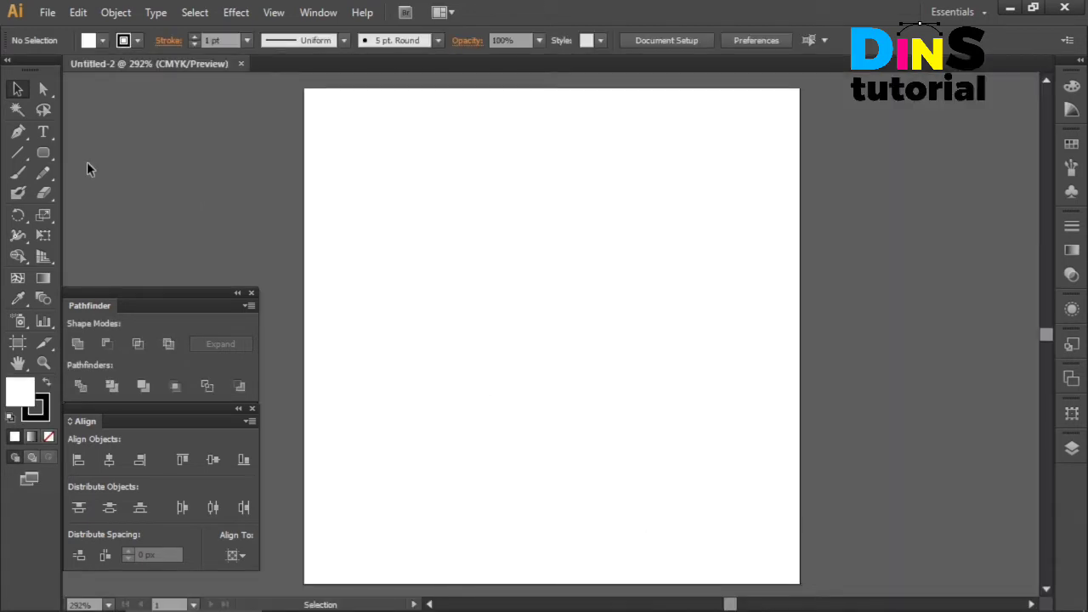
# Draw a 100 × 100 px rounded rectangle with 20 px corner radius via the tool's size dialog.
pyautogui.click(47, 157)
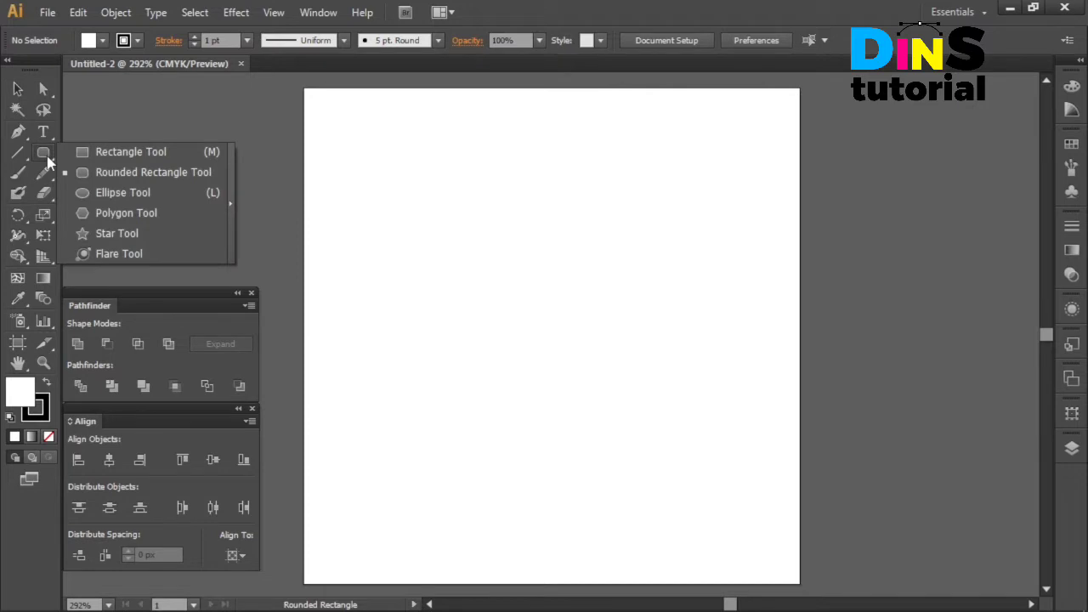
pyautogui.click(151, 173)
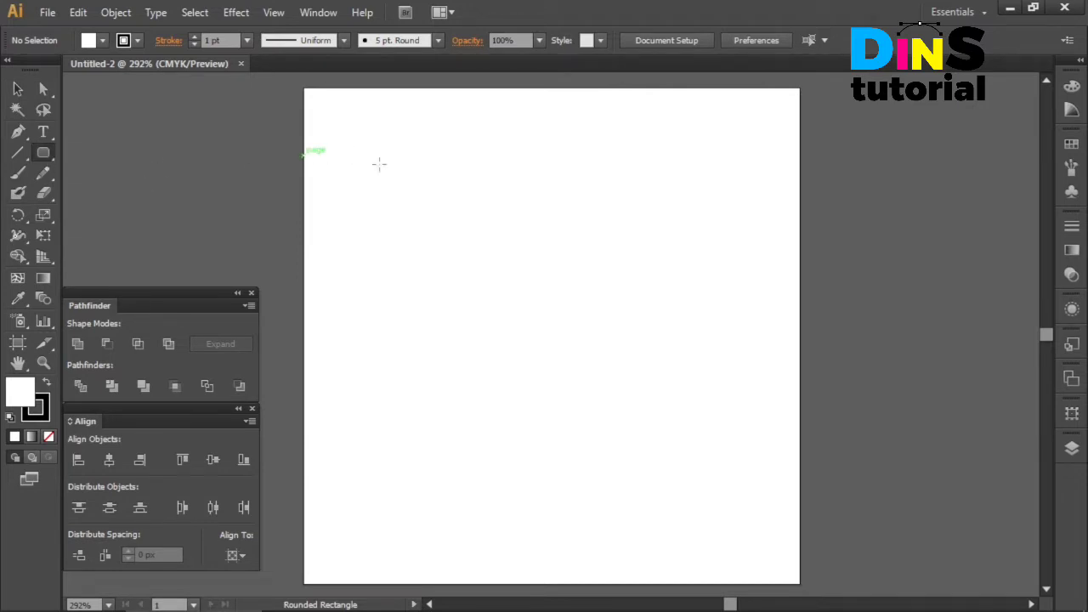
pyautogui.click(473, 250)
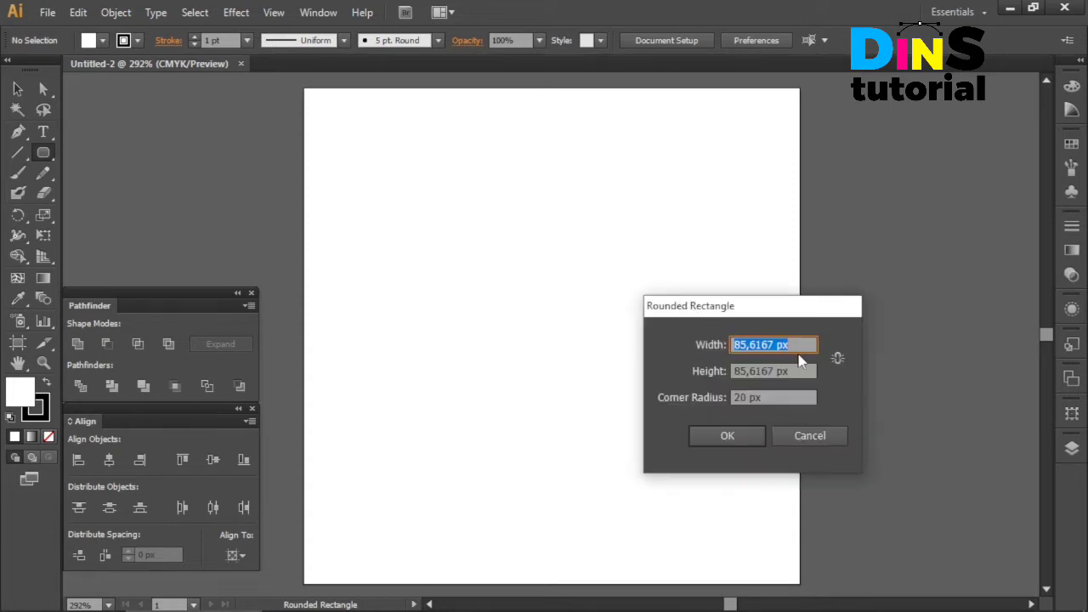
pyautogui.write('100')
pyautogui.press('Tab')
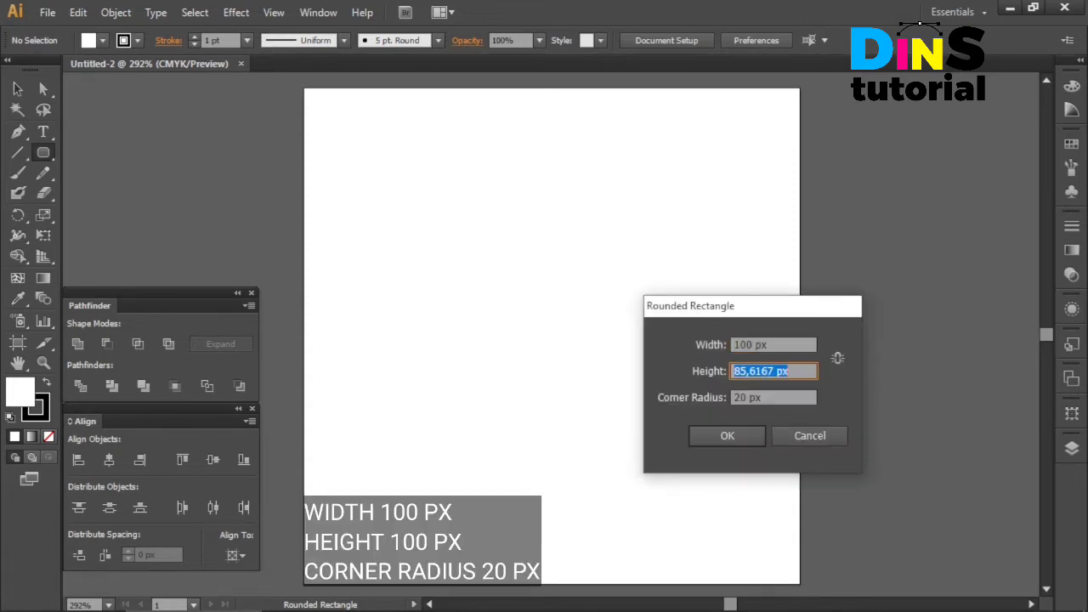
pyautogui.write('100')
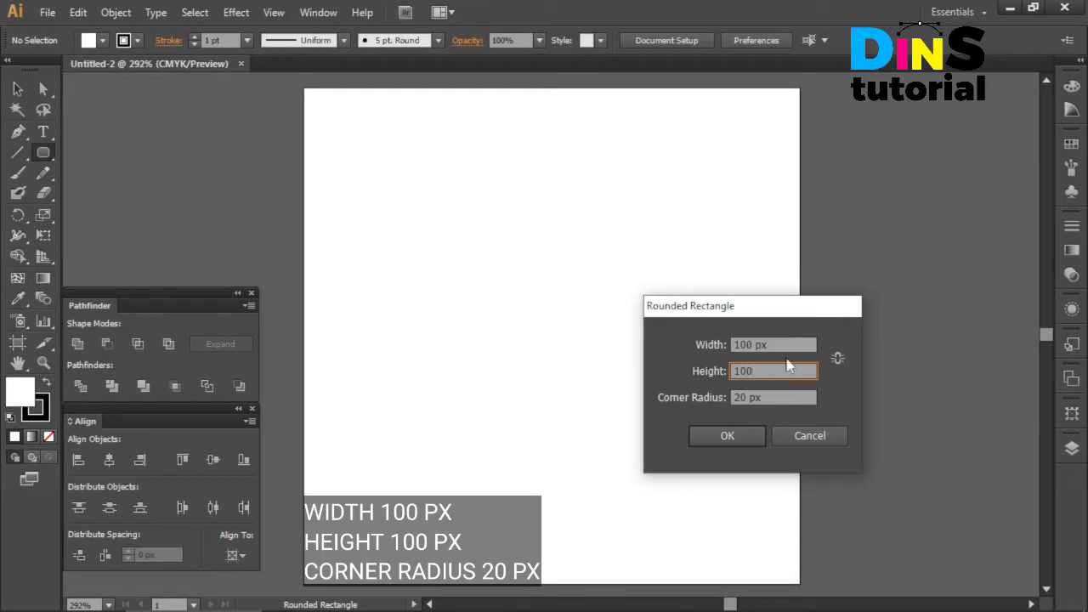
pyautogui.press('Tab')
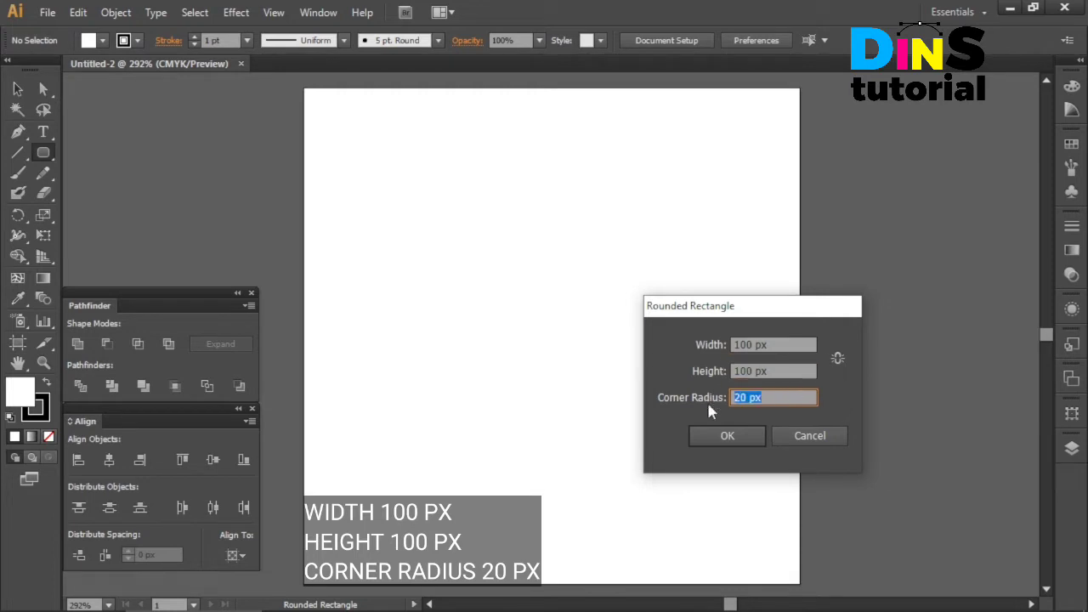
pyautogui.click(722, 439)
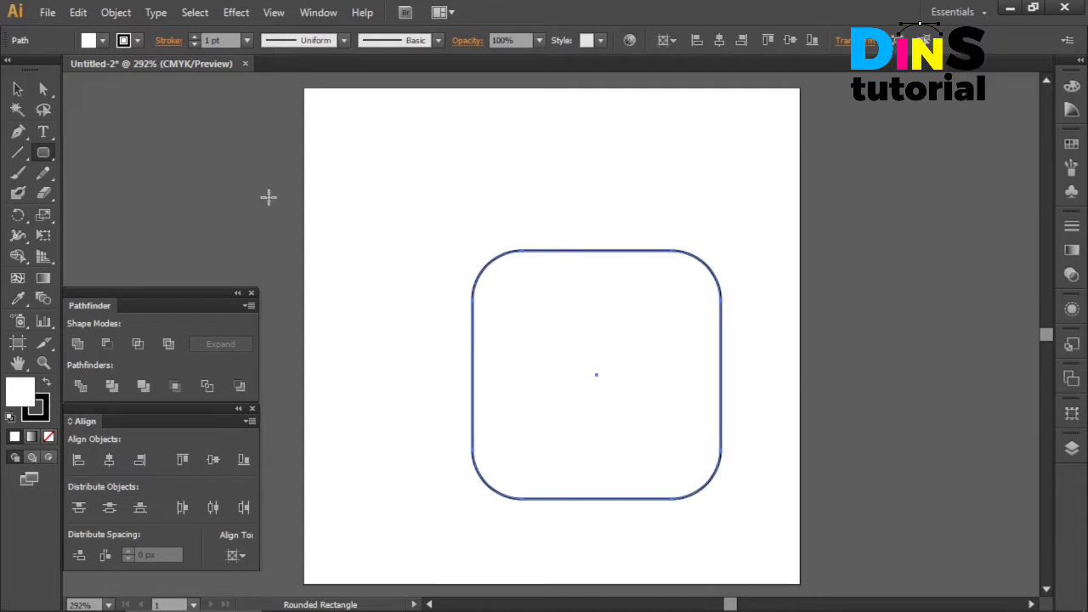
pyautogui.click(17, 89)
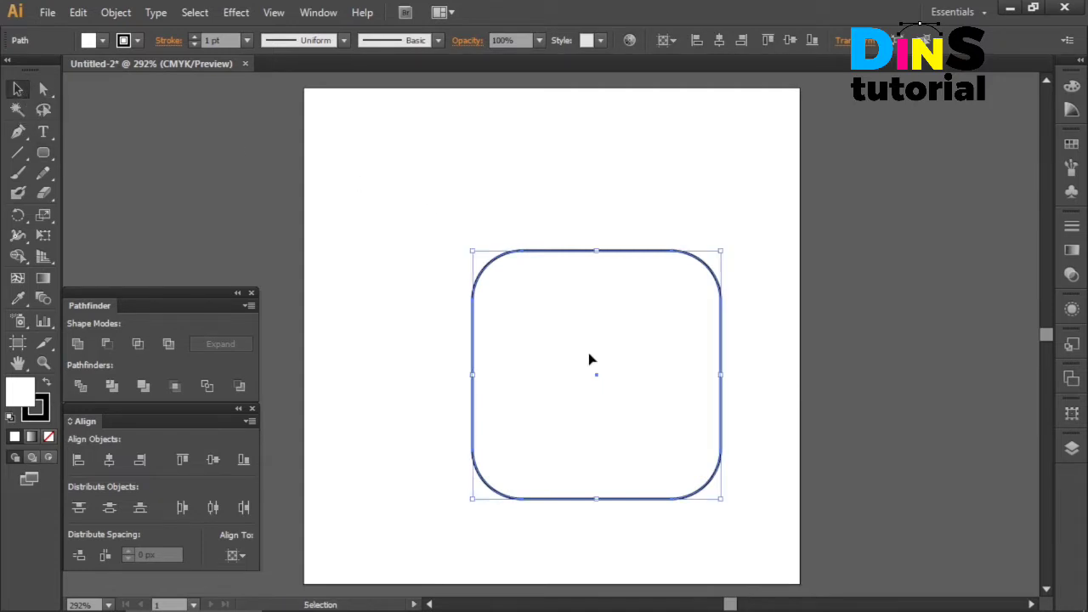
# Move the square up-left, Alt-drag an overlapping copy down-right, and select both squares.
pyautogui.moveTo(595, 381); pyautogui.dragTo(463, 270)
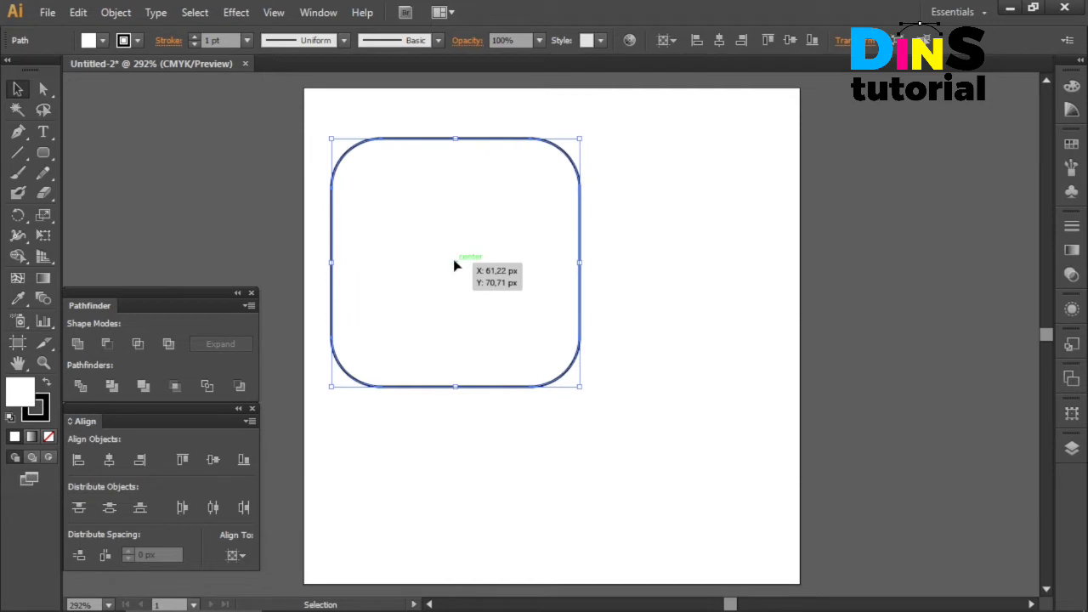
pyautogui.moveTo(454, 266)
pyautogui.mouseDown()
pyautogui.moveTo(587, 331)
pyautogui.moveTo(653, 393)
pyautogui.mouseUp()
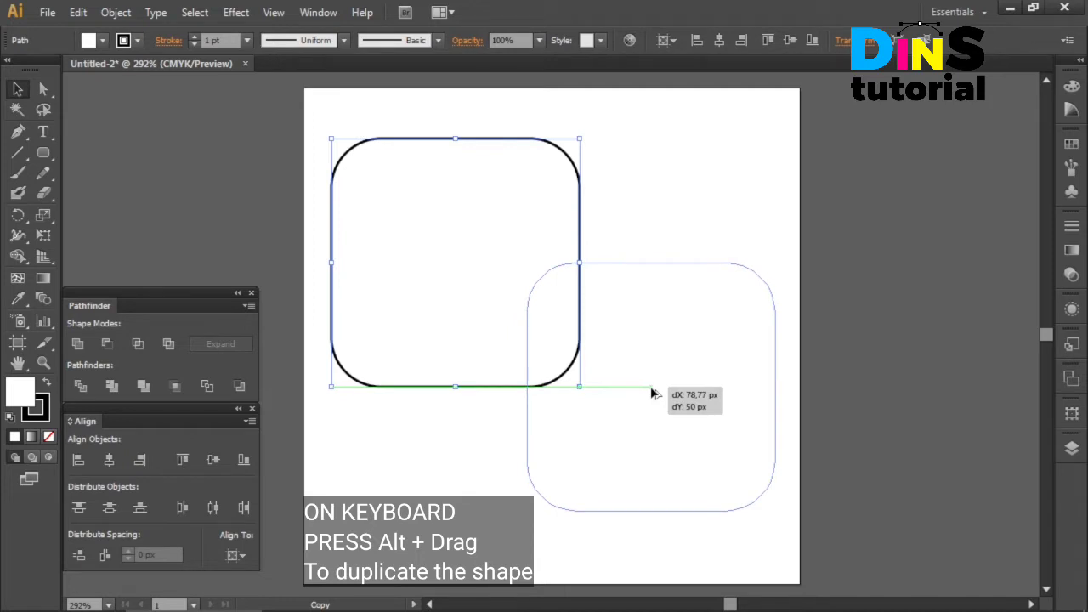
pyautogui.moveTo(653, 394); pyautogui.dragTo(654, 387)
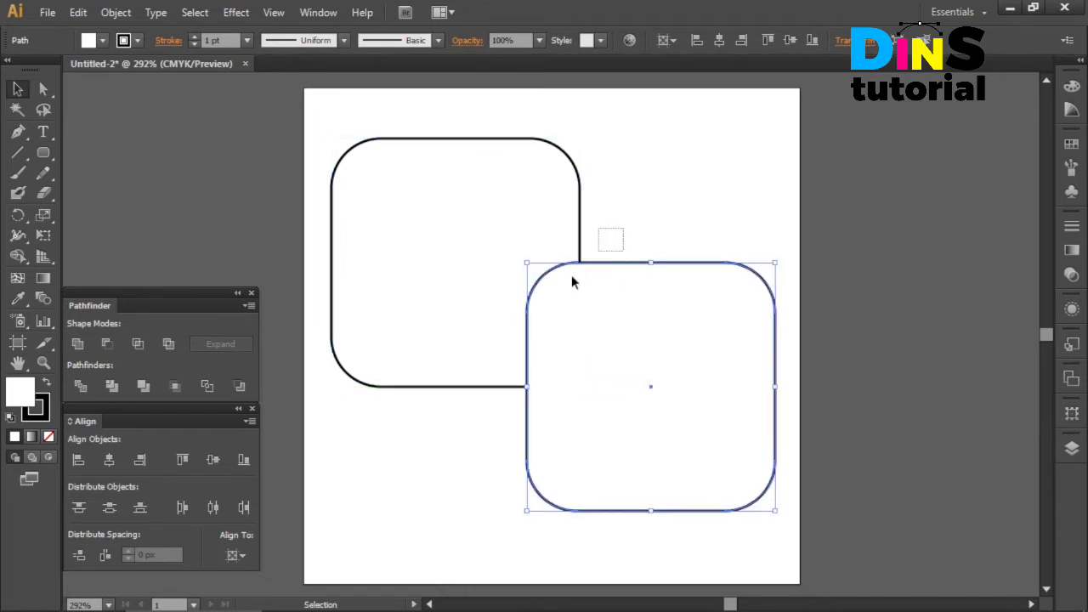
pyautogui.moveTo(571, 283); pyautogui.dragTo(474, 397)
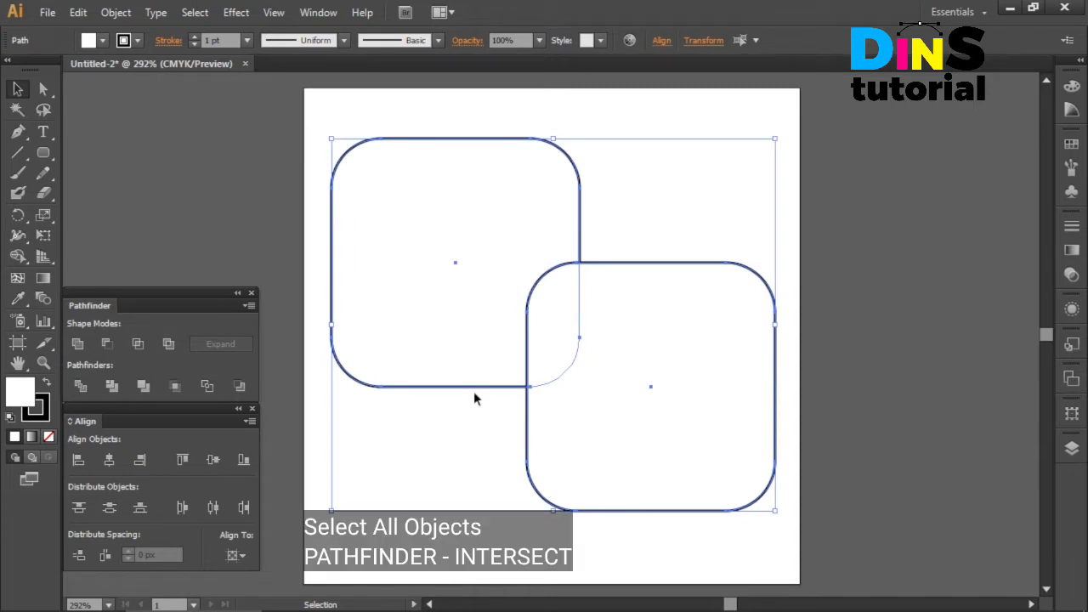
# Intersect the squares into a leaf shape, rotate it -45°, and drag a copy rightward.
pyautogui.click(139, 345)
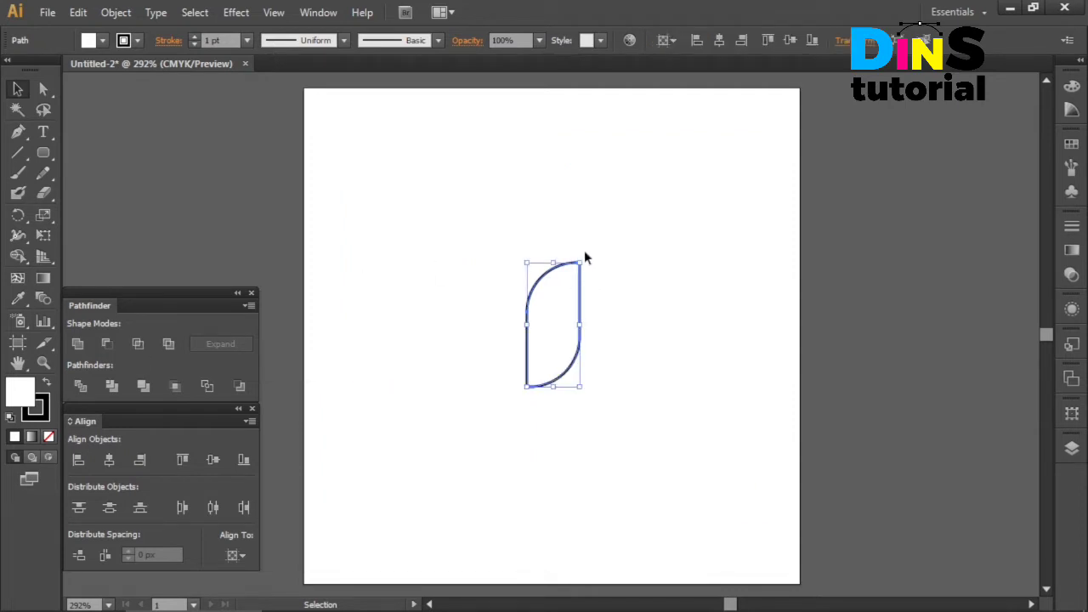
pyautogui.moveTo(583, 255); pyautogui.dragTo(625, 290)
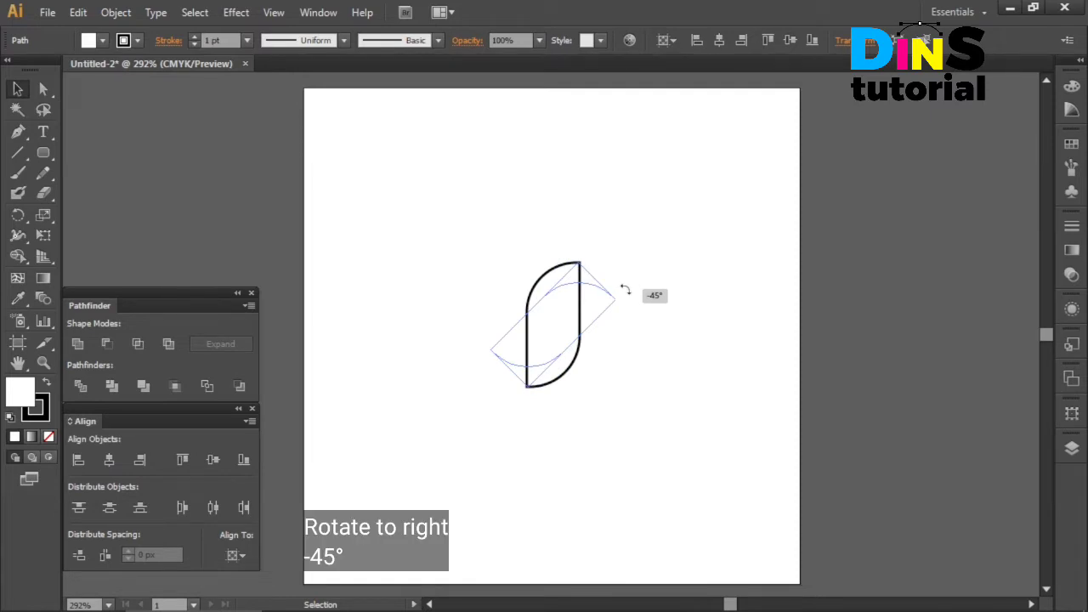
pyautogui.moveTo(625, 290); pyautogui.dragTo(626, 295)
pyautogui.click(638, 300)
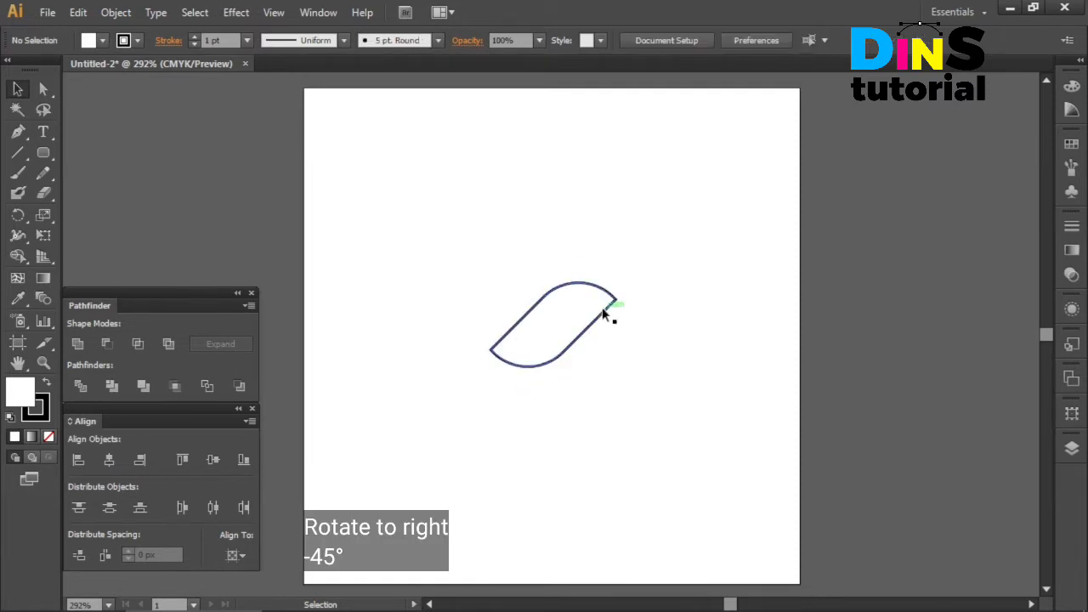
pyautogui.click(604, 312)
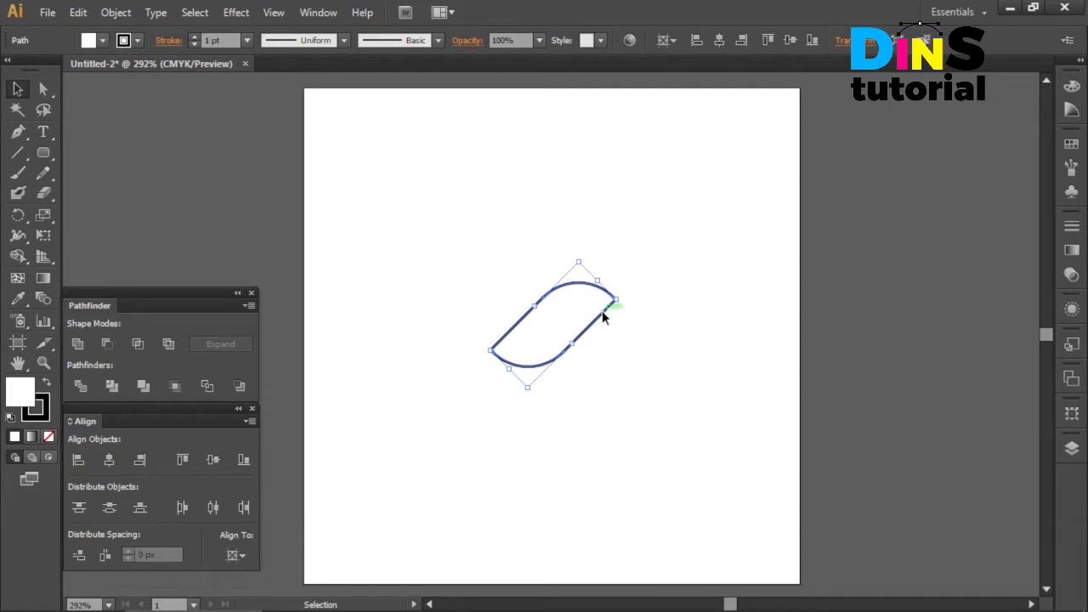
pyautogui.moveTo(603, 312); pyautogui.dragTo(678, 316)
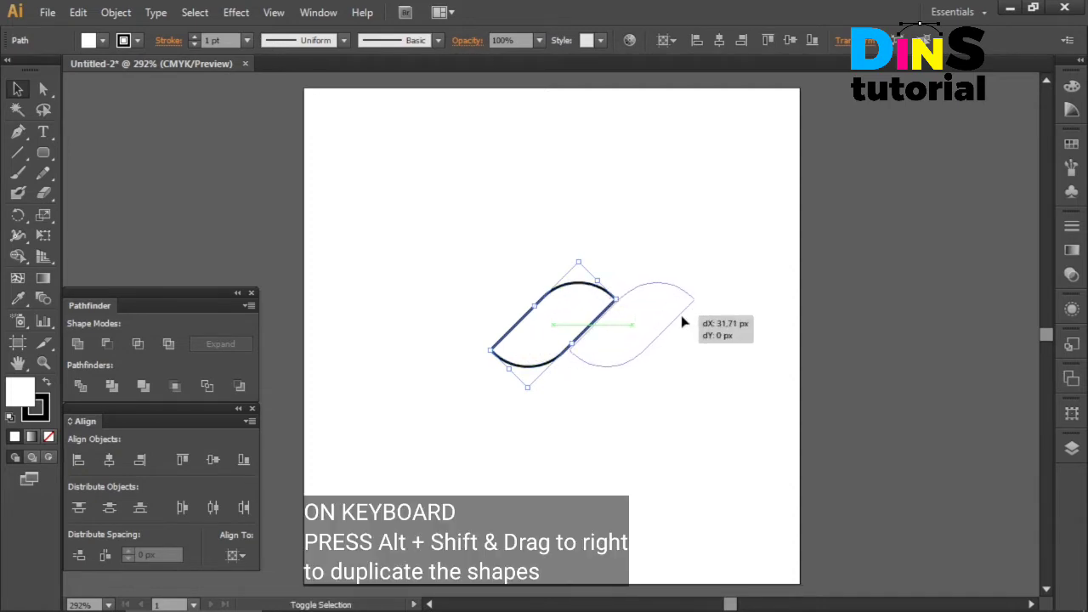
# Place the leaf copy beside the original and zoom in where the two leaves meet.
pyautogui.moveTo(680, 322); pyautogui.dragTo(681, 315)
pyautogui.click(686, 353)
pyautogui.press('z')
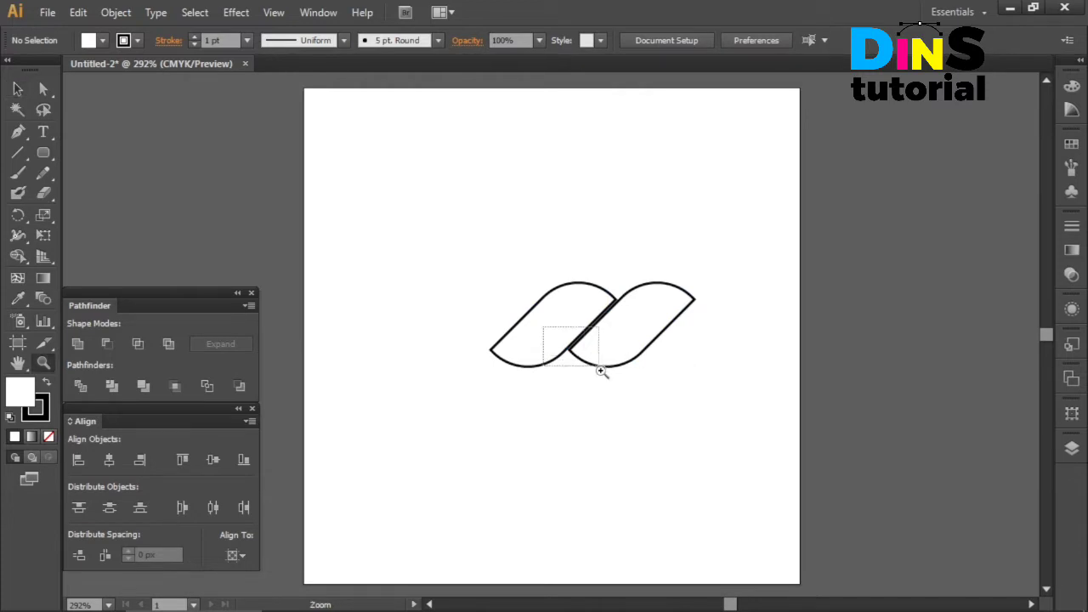
pyautogui.moveTo(573, 346); pyautogui.dragTo(600, 369)
pyautogui.press('v')
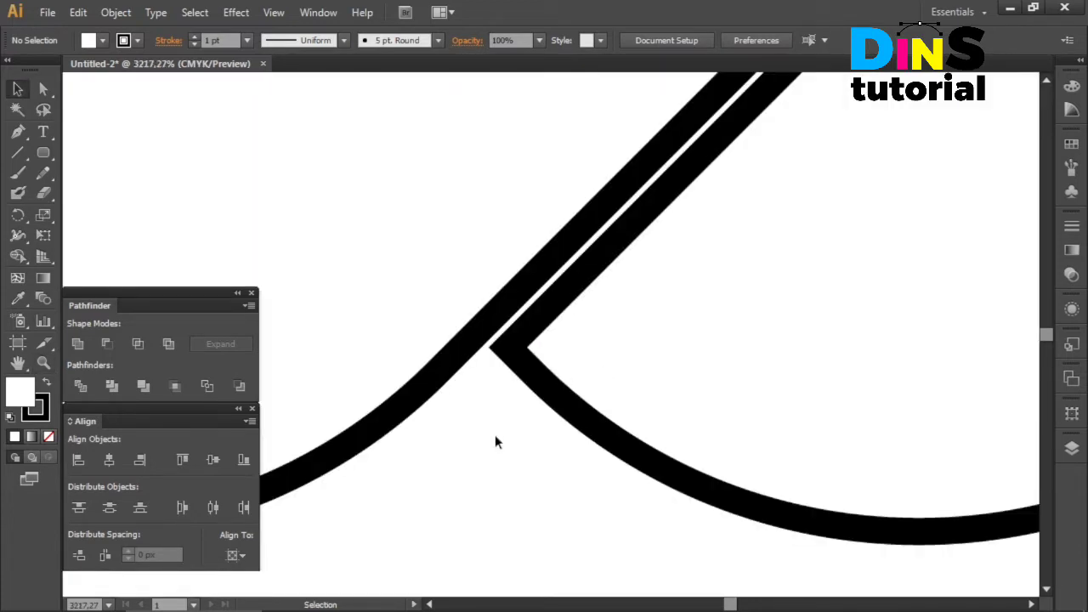
pyautogui.press('a')
# In Outline view, snap the right leaf's tip onto the left leaf, then return to Preview and fit the artboard.
pyautogui.hotkey('ctrl', 'y')
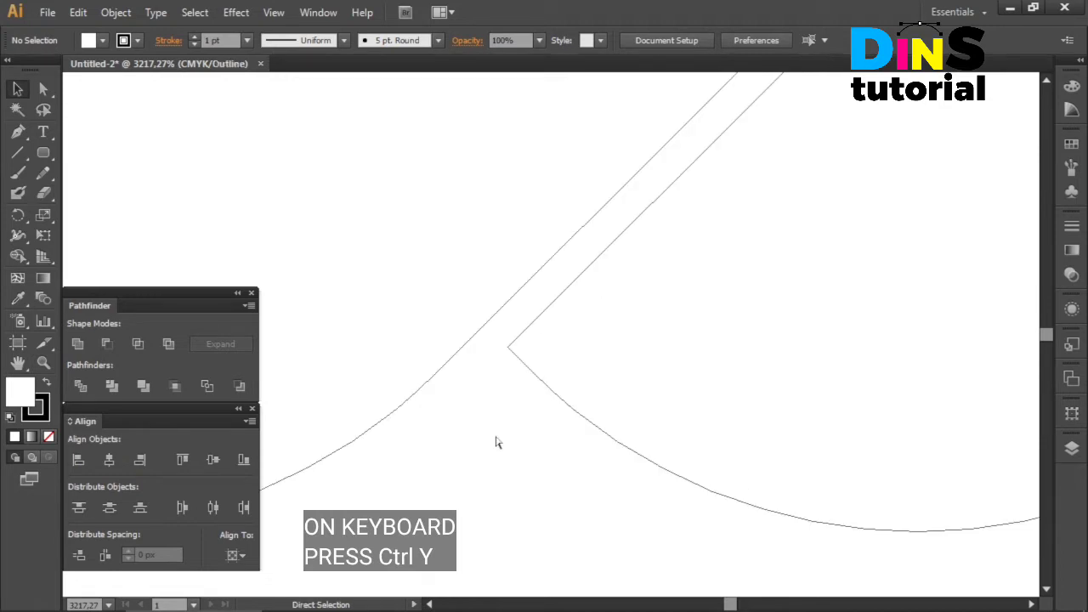
pyautogui.press('v')
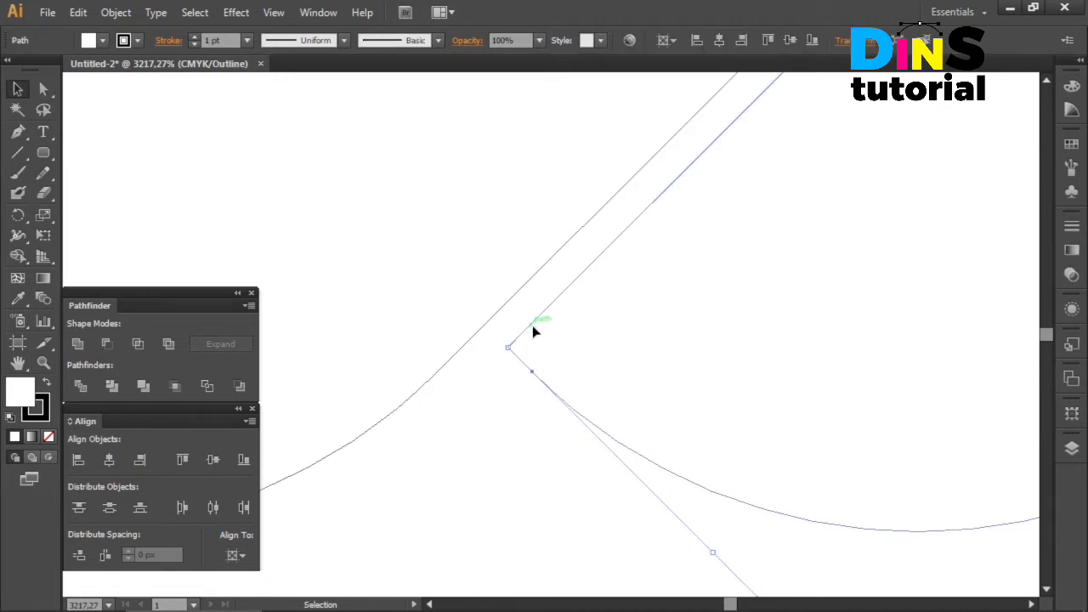
pyautogui.moveTo(528, 329); pyautogui.dragTo(486, 322)
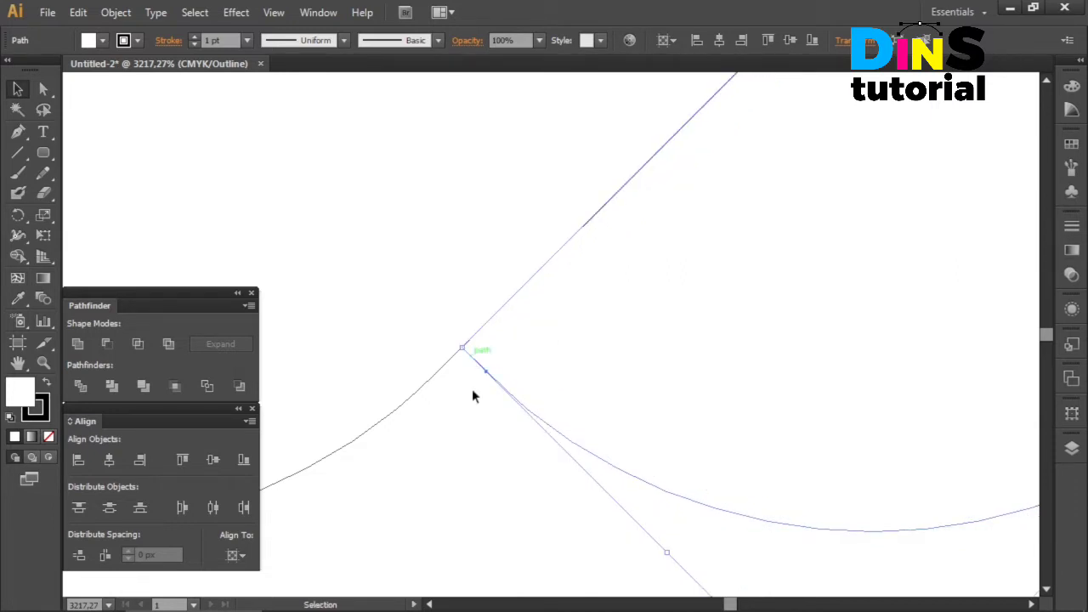
pyautogui.click(476, 409)
pyautogui.press('a')
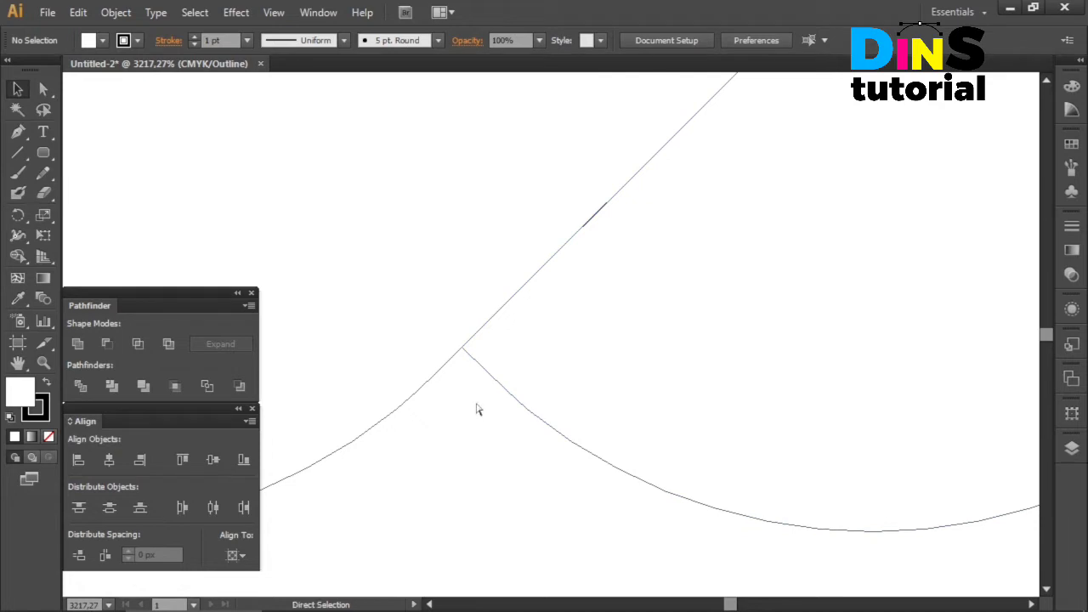
pyautogui.hotkey('ctrl', 'y')
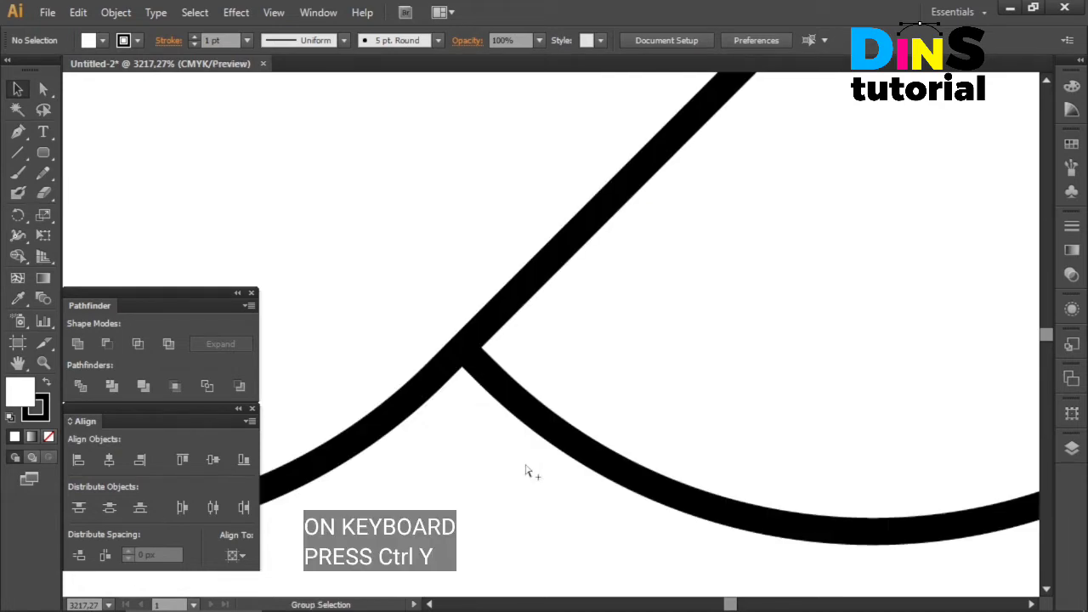
pyautogui.hotkey('ctrl', '0')
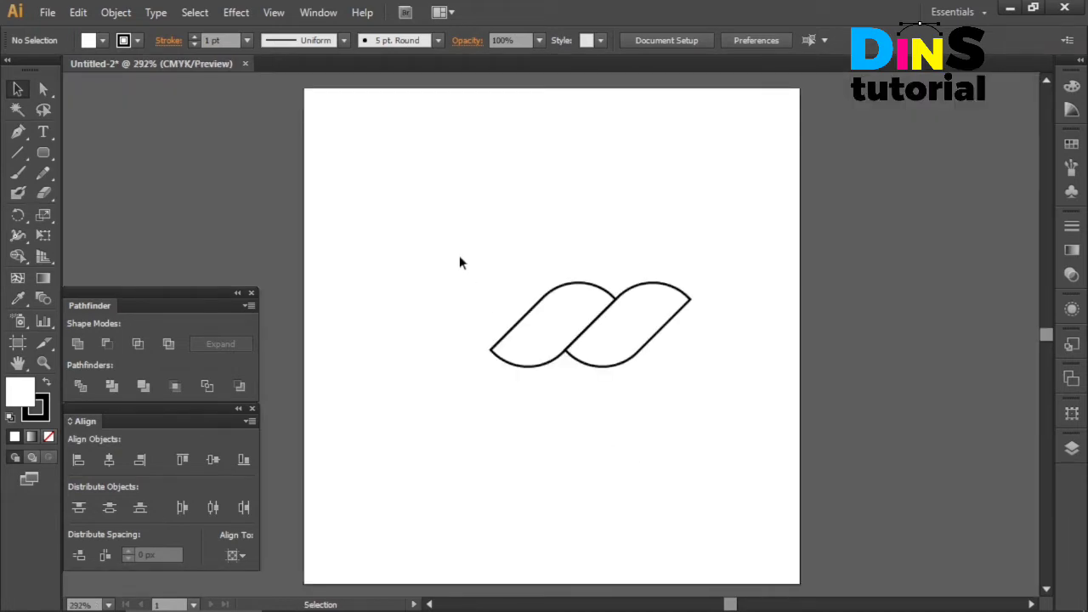
# Group both leaves and center the group horizontally and vertically on the artboard.
pyautogui.moveTo(459, 262); pyautogui.dragTo(711, 433)
pyautogui.press('a')
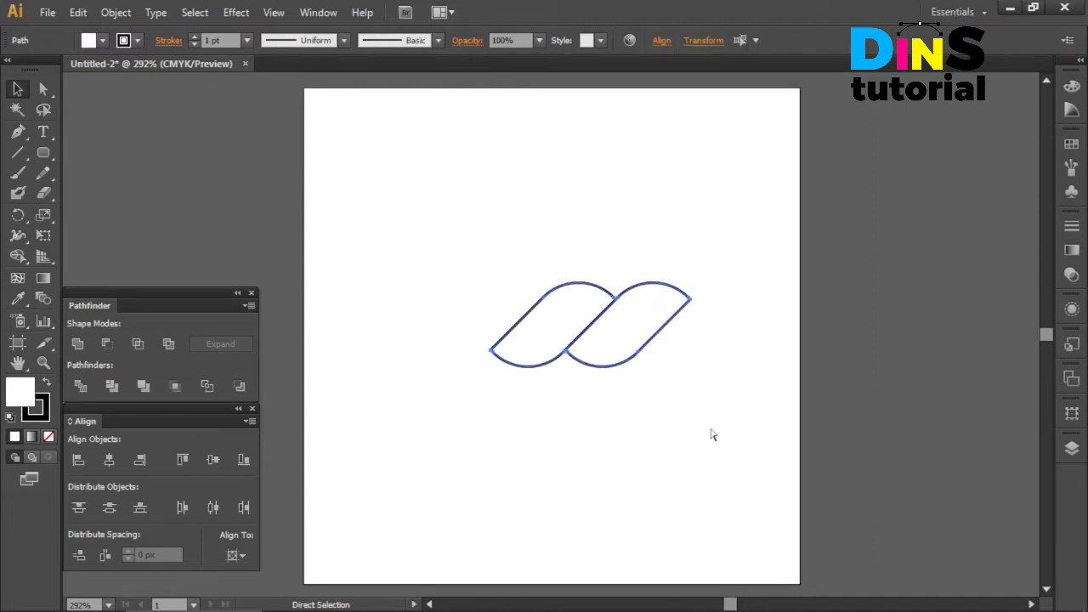
pyautogui.hotkey('ctrl', 'g')
pyautogui.press('v')
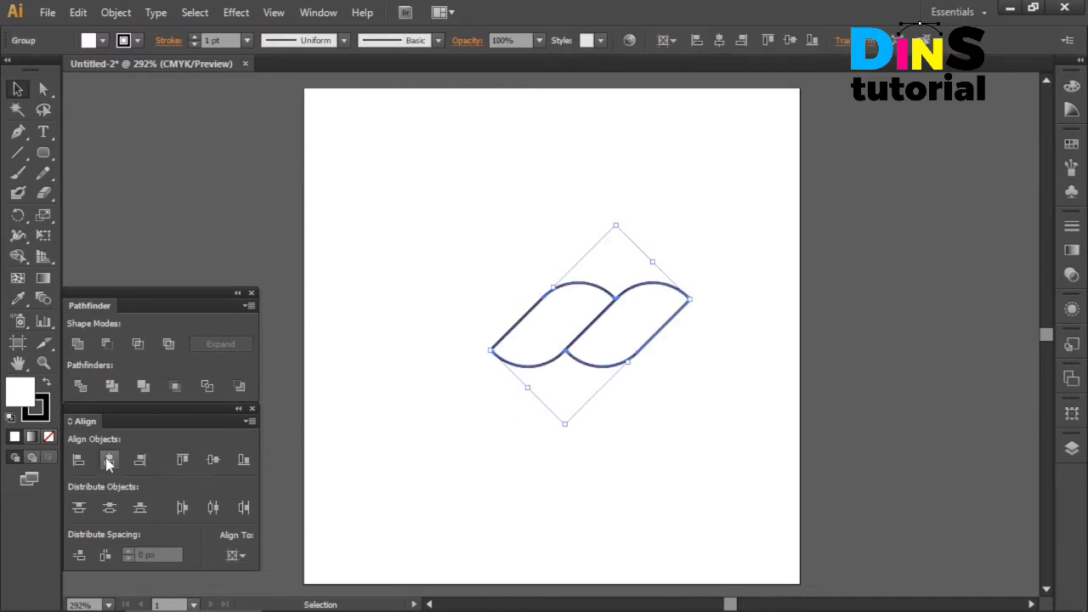
pyautogui.click(108, 459)
pyautogui.click(213, 460)
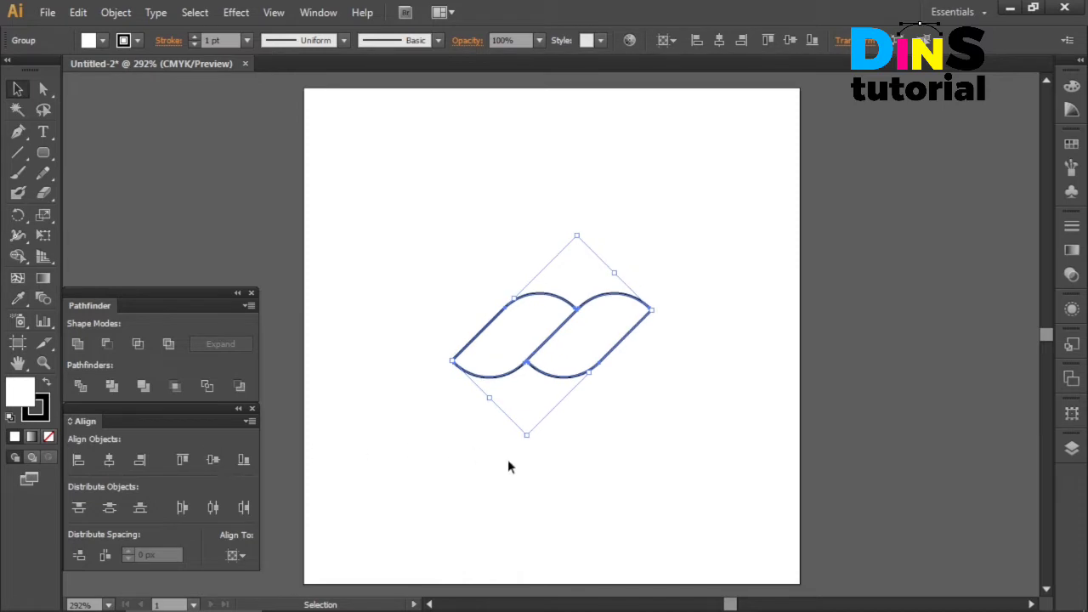
pyautogui.click(514, 461)
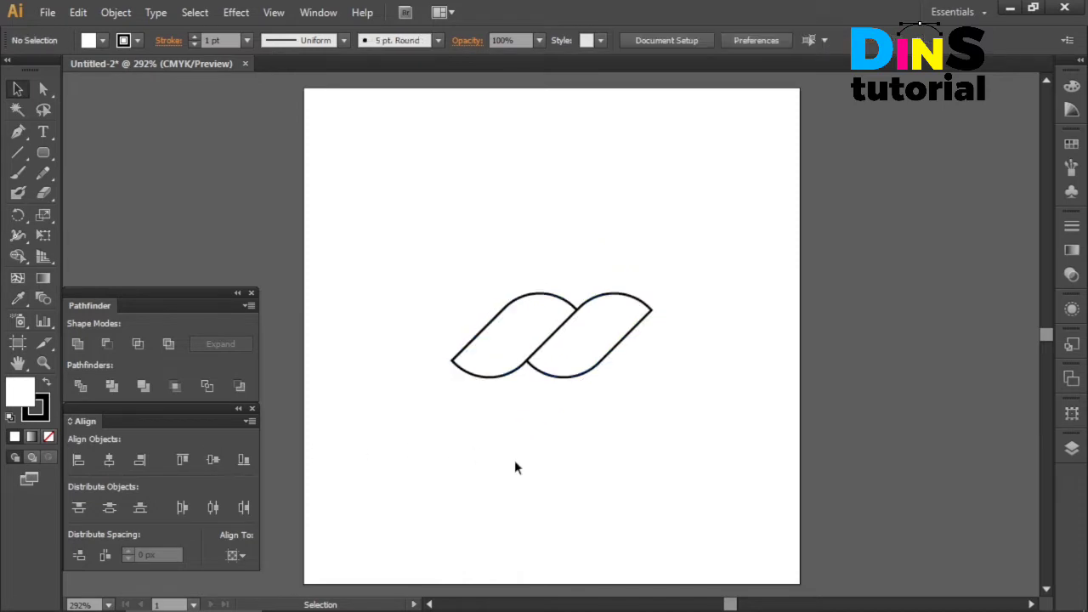
# Zoom in and select the whole leaf group.
pyautogui.press('a')
pyautogui.hotkey('ctrl', '=')
pyautogui.hotkey('ctrl', '=')
pyautogui.hotkey('ctrl', '=')
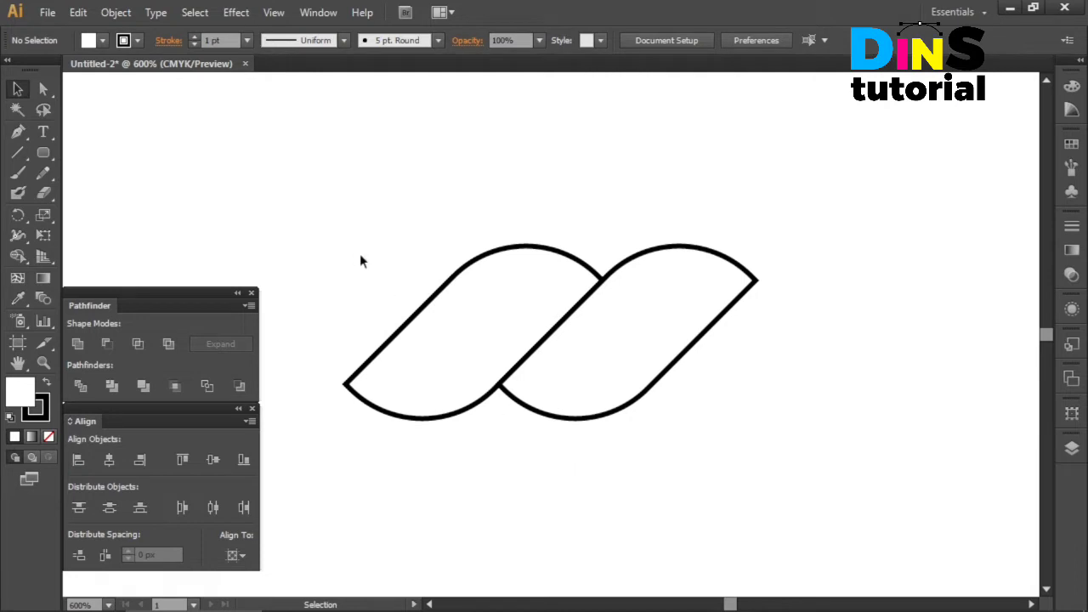
pyautogui.moveTo(359, 256); pyautogui.dragTo(756, 498)
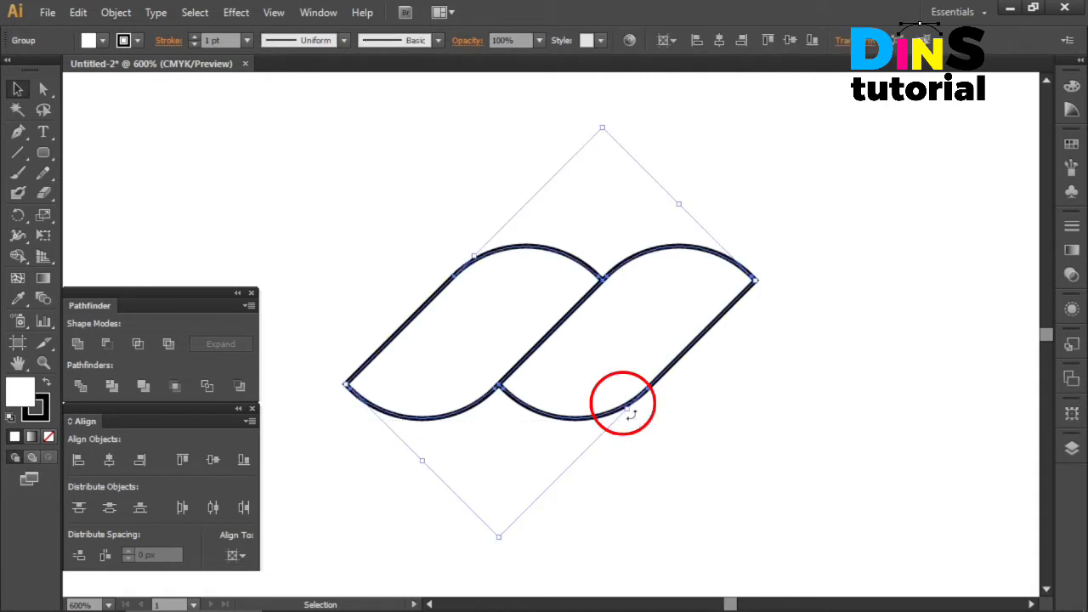
# Draw a rectangle over the middle of the curves and stretch it taller at top and bottom.
pyautogui.click(474, 259)
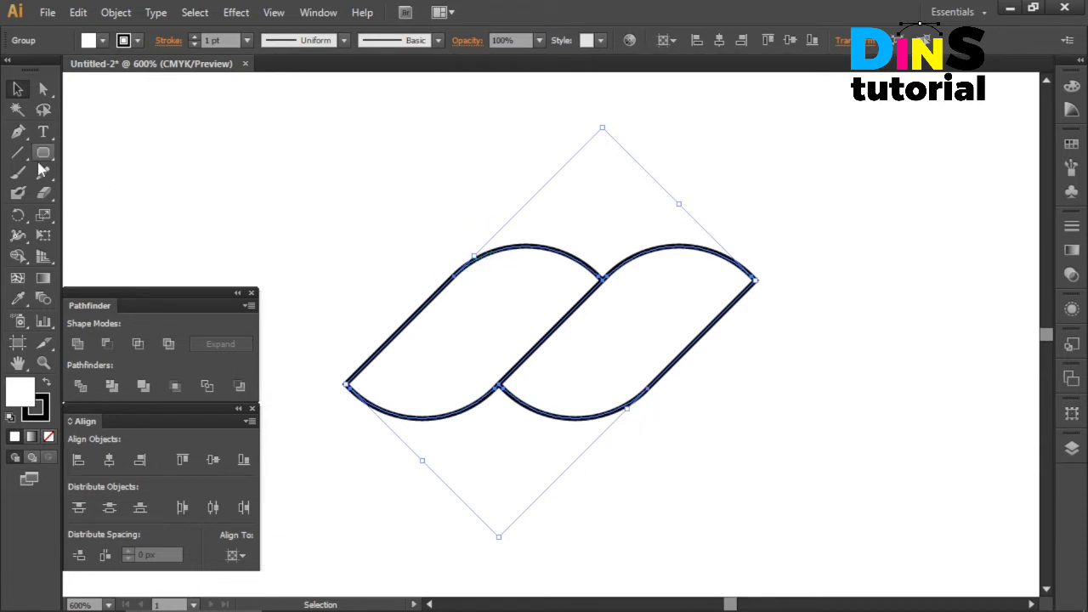
pyautogui.moveTo(43, 157); pyautogui.dragTo(100, 157)
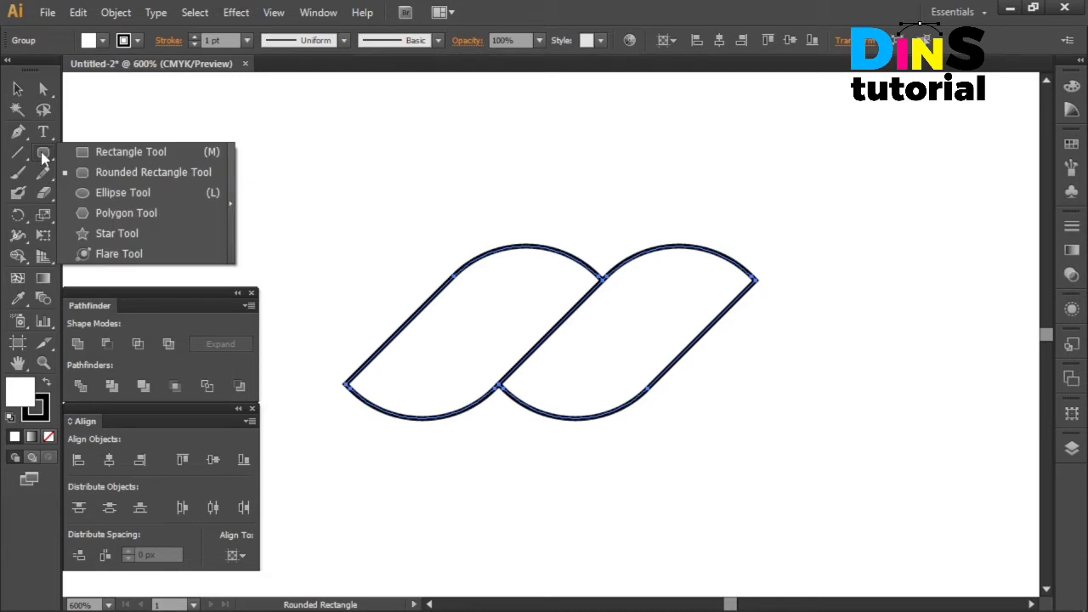
pyautogui.click(98, 155)
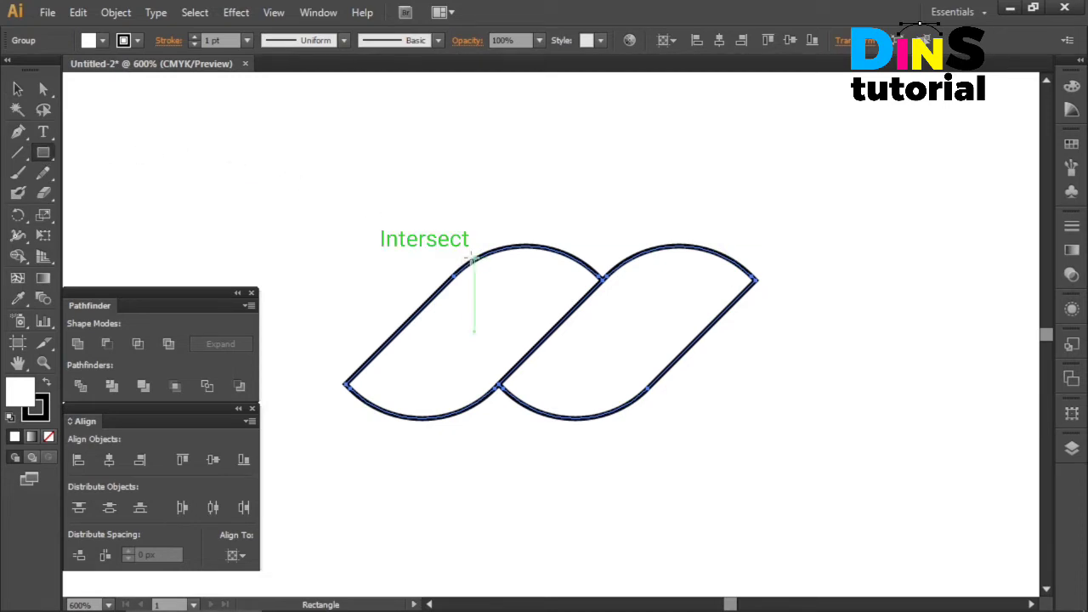
pyautogui.moveTo(473, 261); pyautogui.dragTo(628, 404)
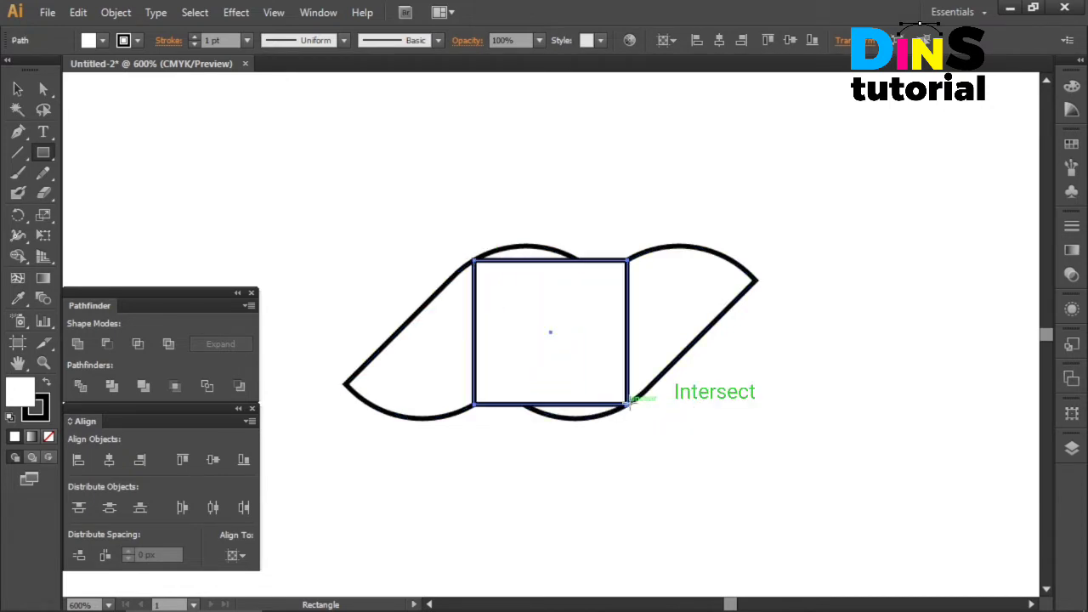
pyautogui.press('v')
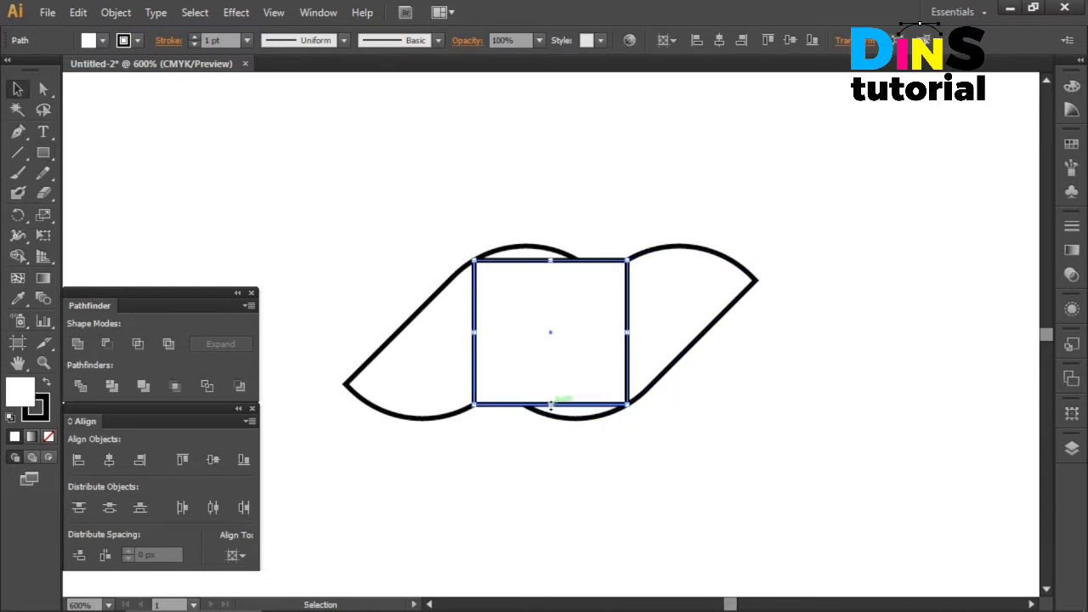
pyautogui.moveTo(551, 405); pyautogui.dragTo(551, 439)
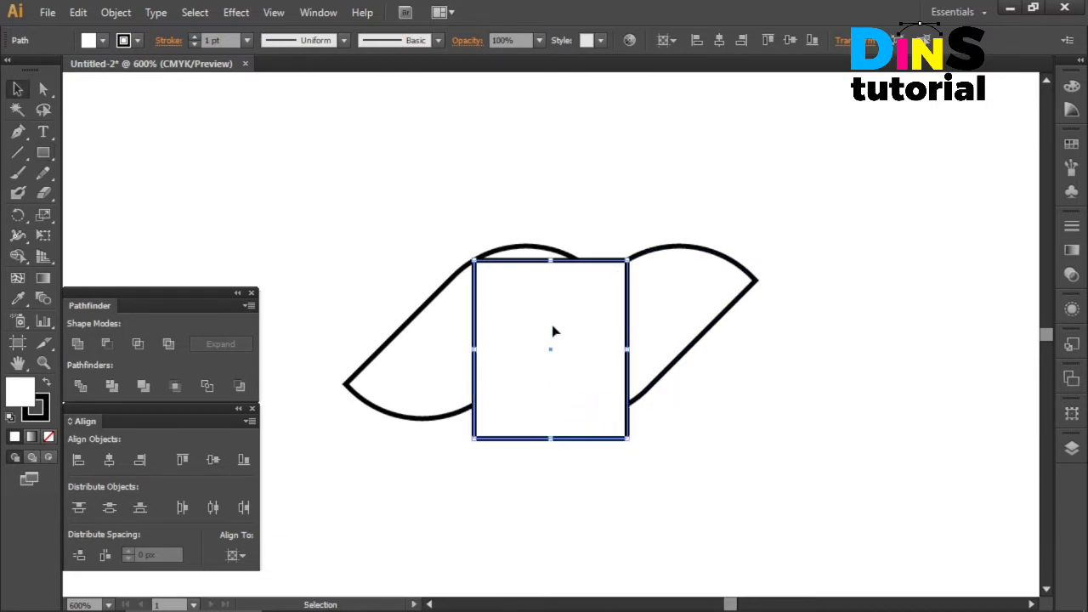
pyautogui.moveTo(551, 261); pyautogui.dragTo(557, 223)
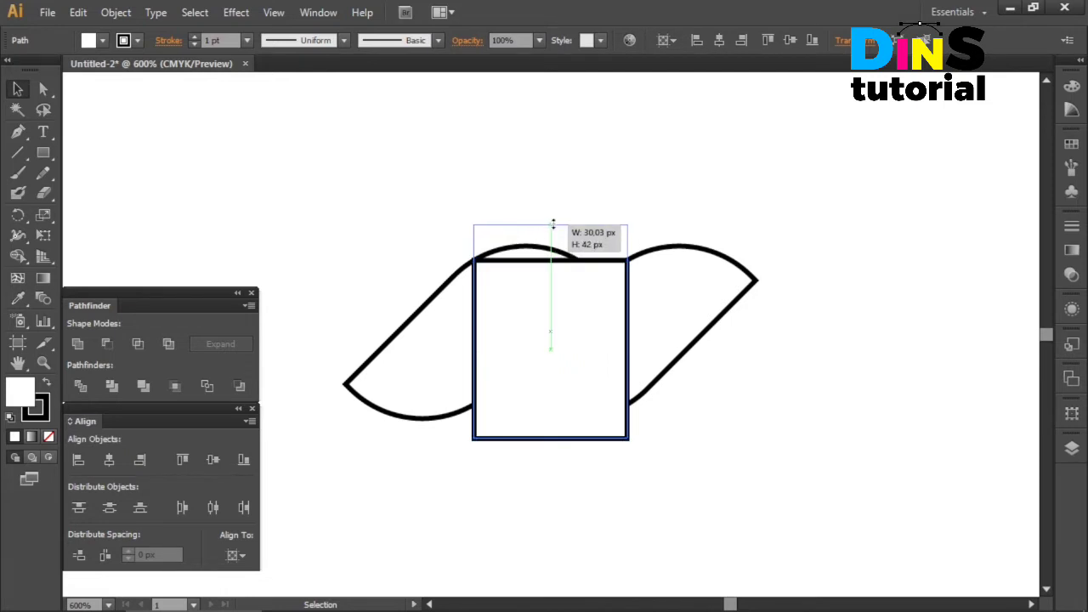
# Give the rectangle no stroke and a red fill.
pyautogui.click(413, 238)
pyautogui.click(489, 242)
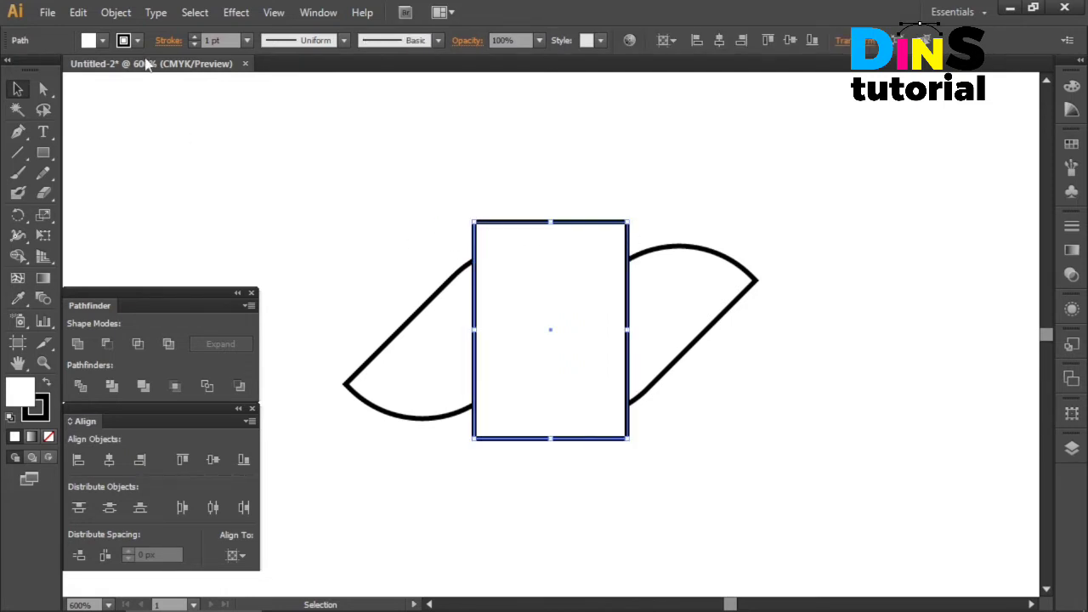
pyautogui.click(194, 44)
pyautogui.click(102, 41)
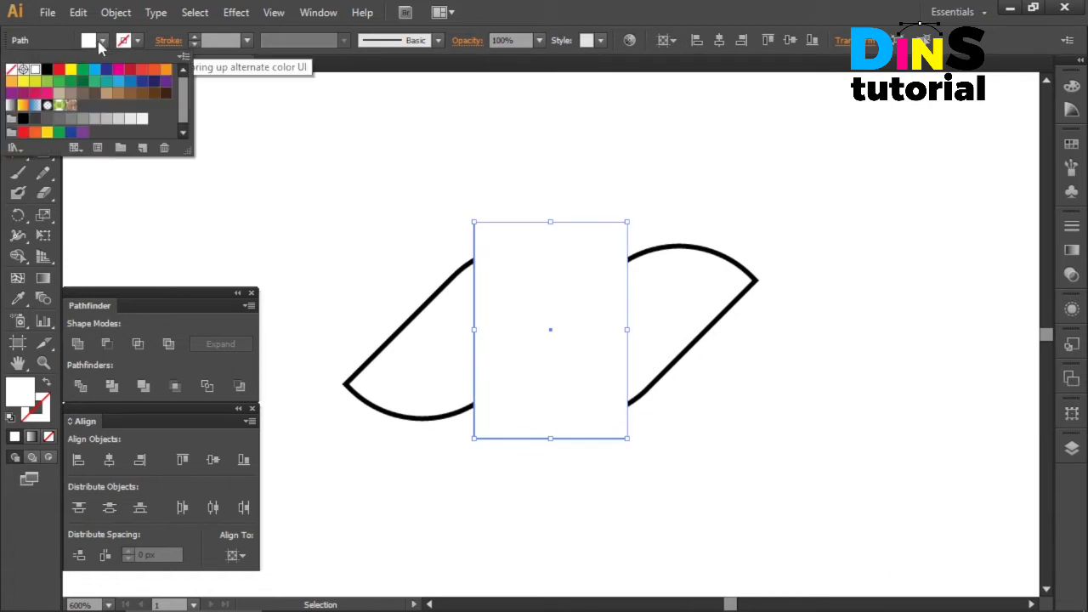
pyautogui.click(59, 69)
pyautogui.click(289, 133)
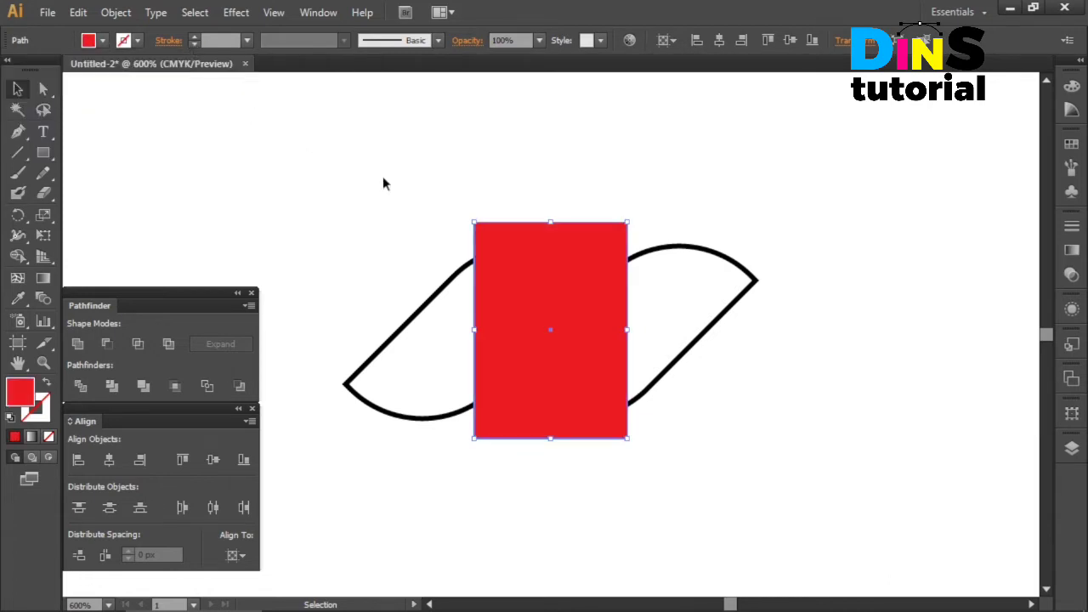
# Select the curves and rectangle together and make a clipping mask.
pyautogui.moveTo(384, 178); pyautogui.dragTo(643, 400)
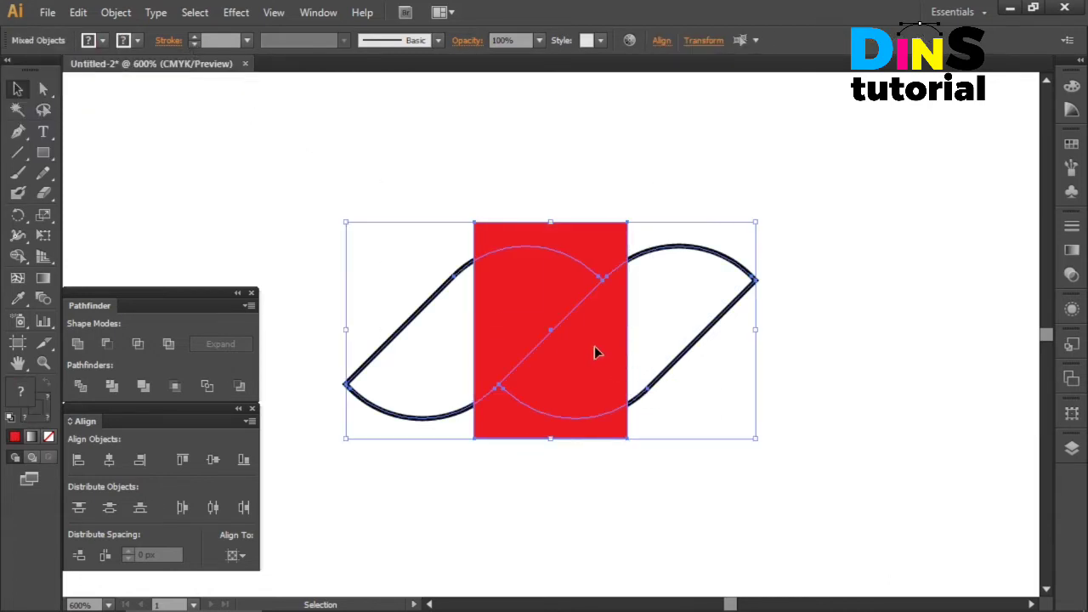
pyautogui.rightClick(595, 348)
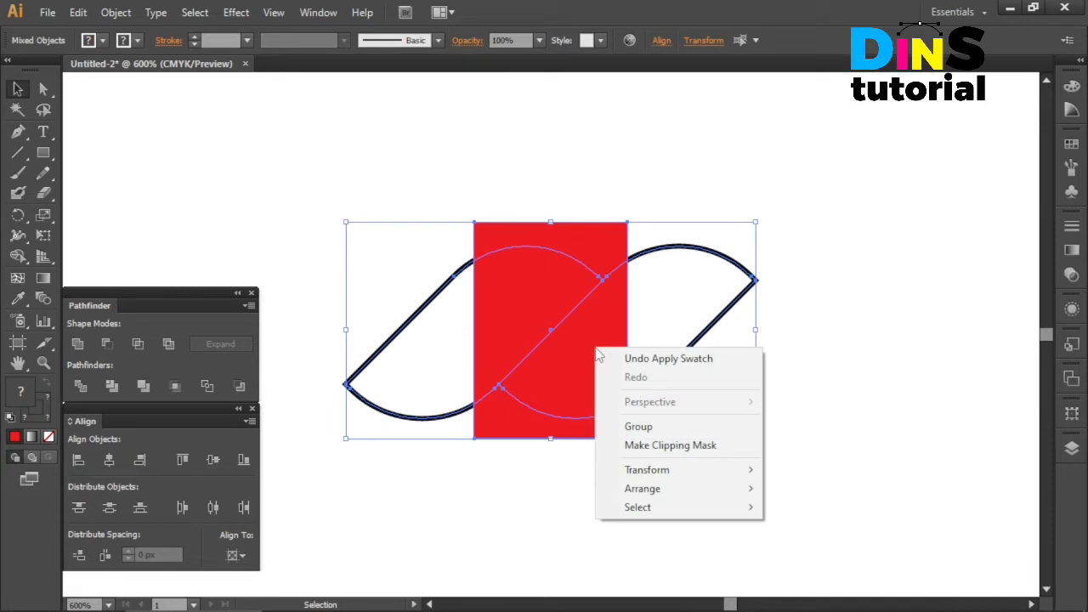
pyautogui.click(656, 444)
# Place a copy of the clipped section to the right of the original.
pyautogui.click(500, 387)
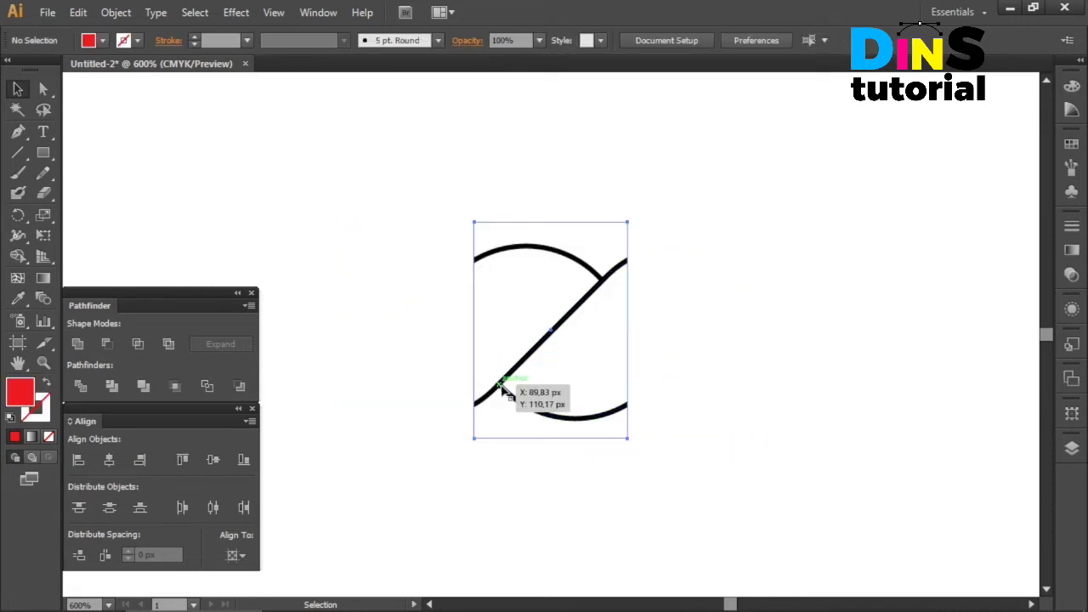
pyautogui.moveTo(500, 385); pyautogui.dragTo(653, 404)
pyautogui.click(700, 473)
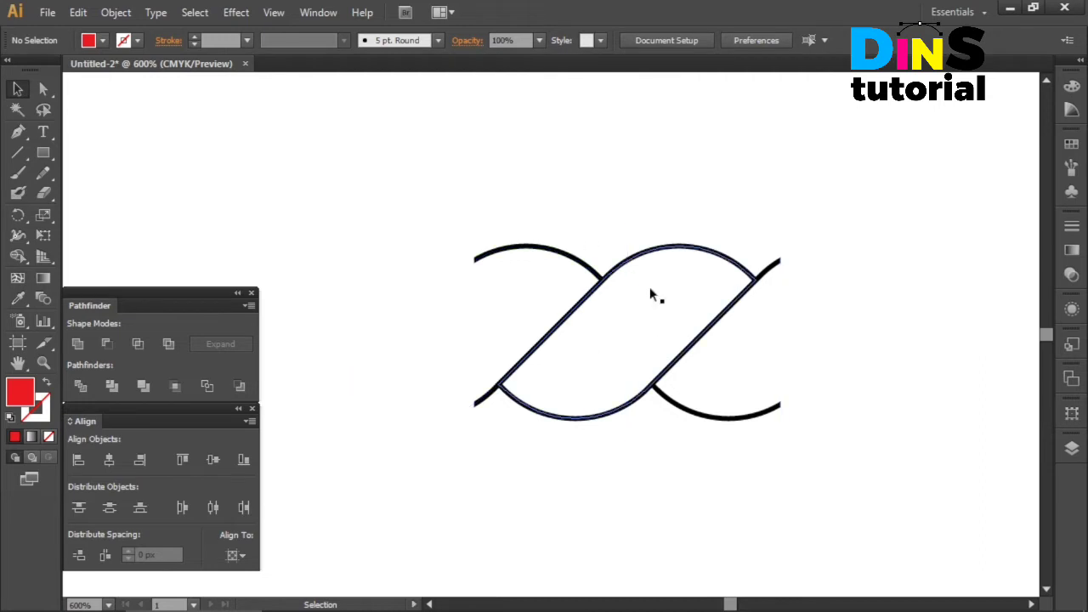
# Delete the right-hand copy and right-click the remaining clip group.
pyautogui.moveTo(796, 202); pyautogui.dragTo(738, 335)
pyautogui.click(748, 273)
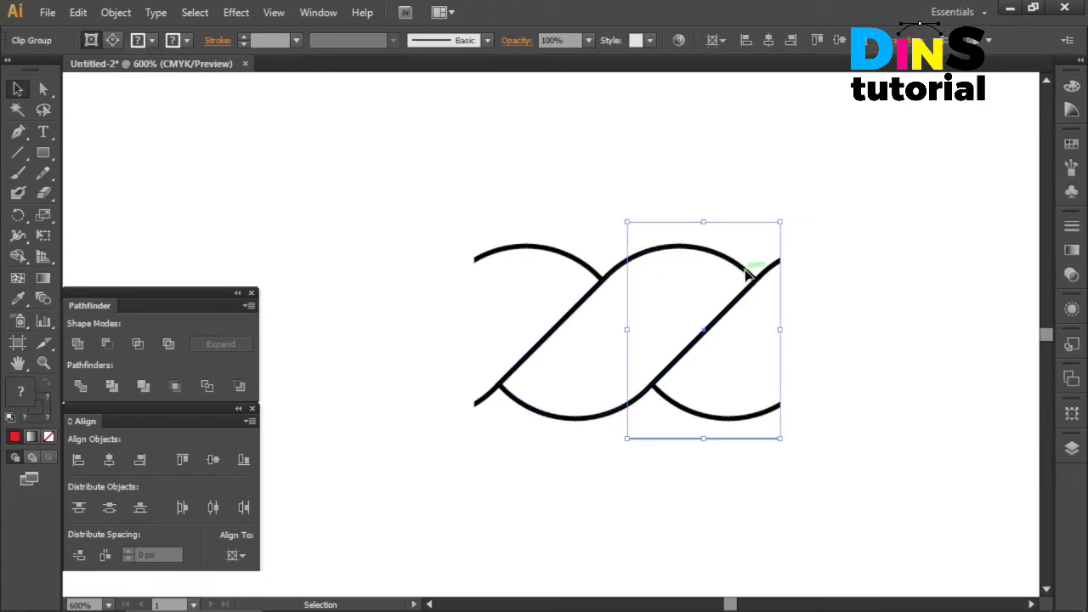
pyautogui.press('Delete')
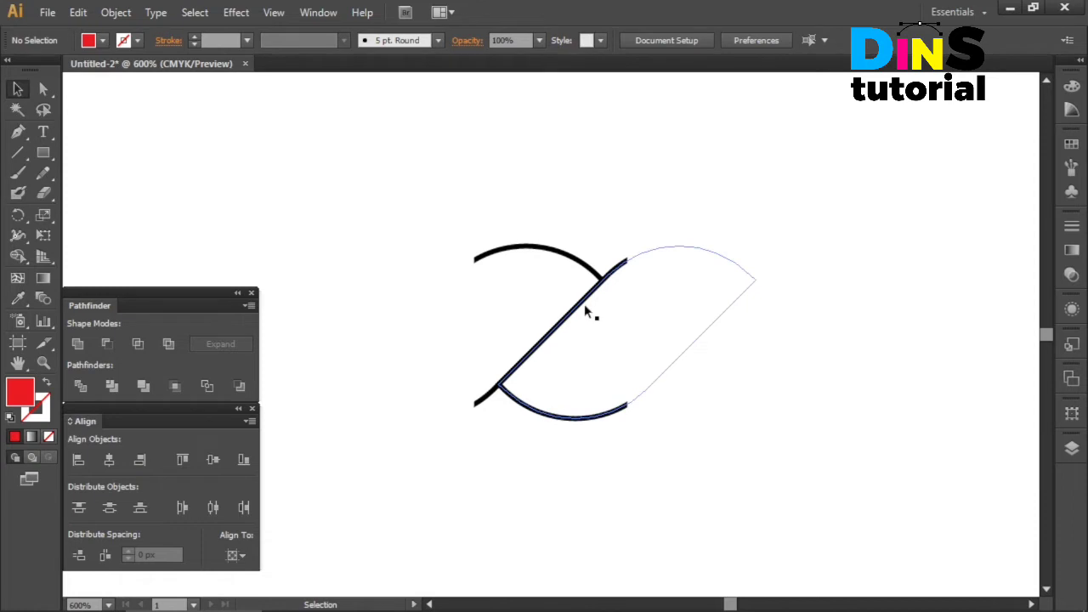
pyautogui.click(584, 310)
pyautogui.rightClick(586, 312)
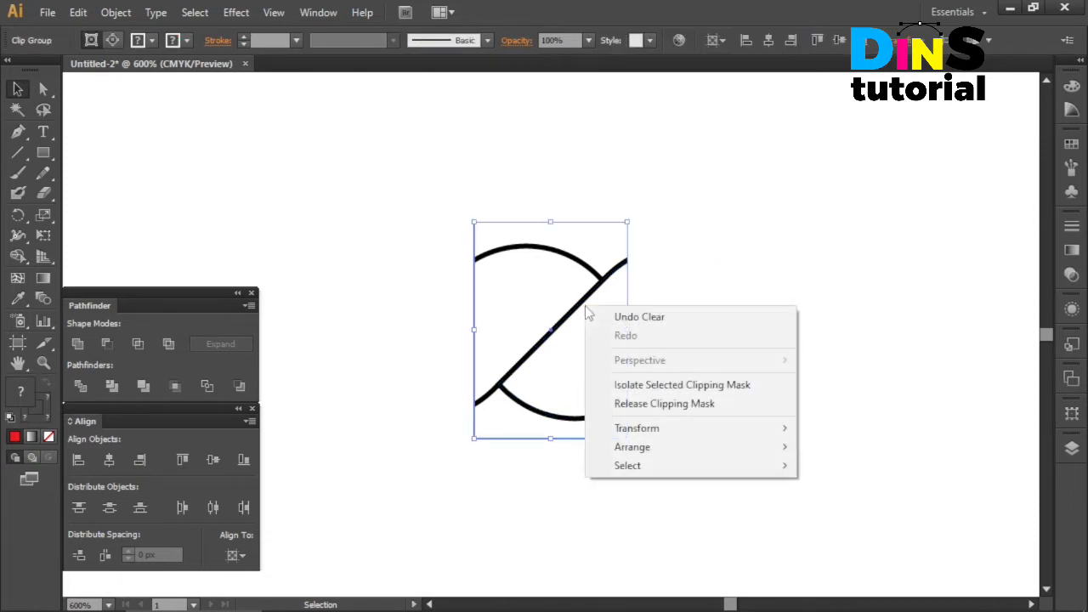
# Release the clipping mask and fill the rectangle over the rope's crossing with red.
pyautogui.click(651, 404)
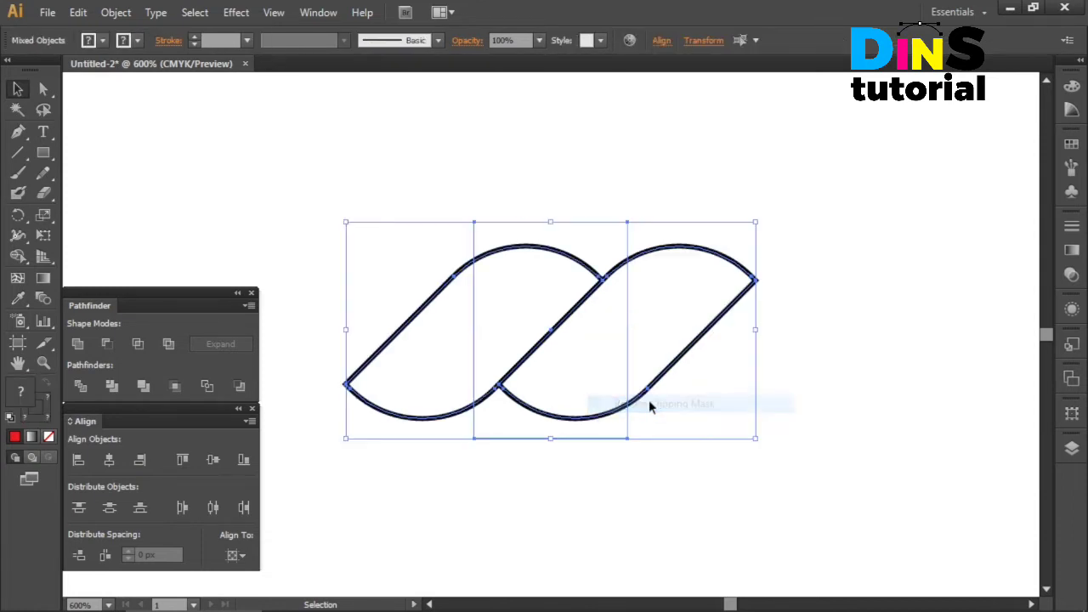
pyautogui.click(671, 481)
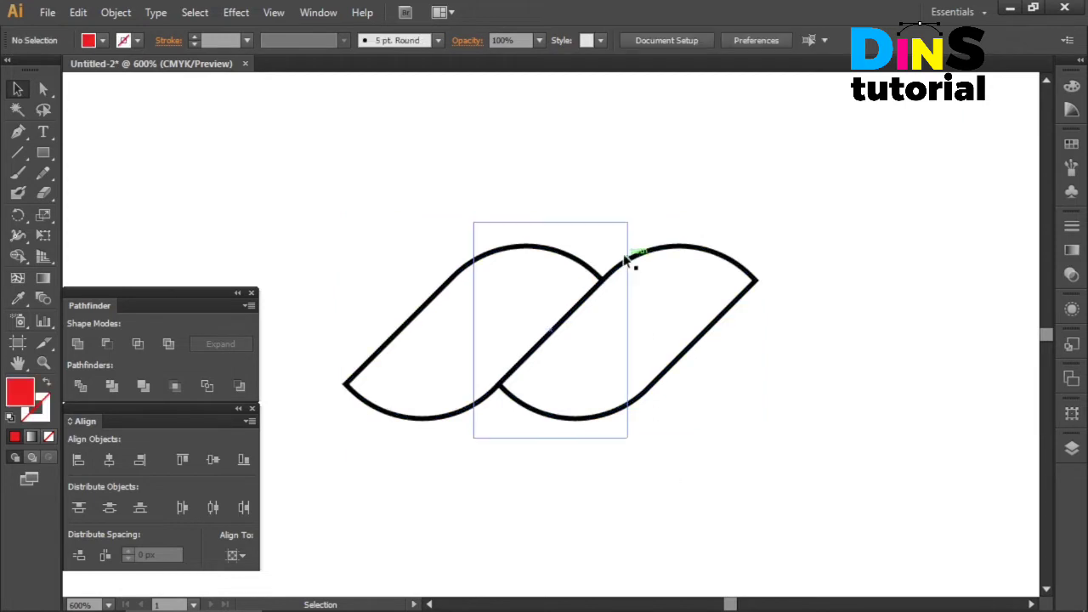
pyautogui.moveTo(607, 241); pyautogui.dragTo(607, 243)
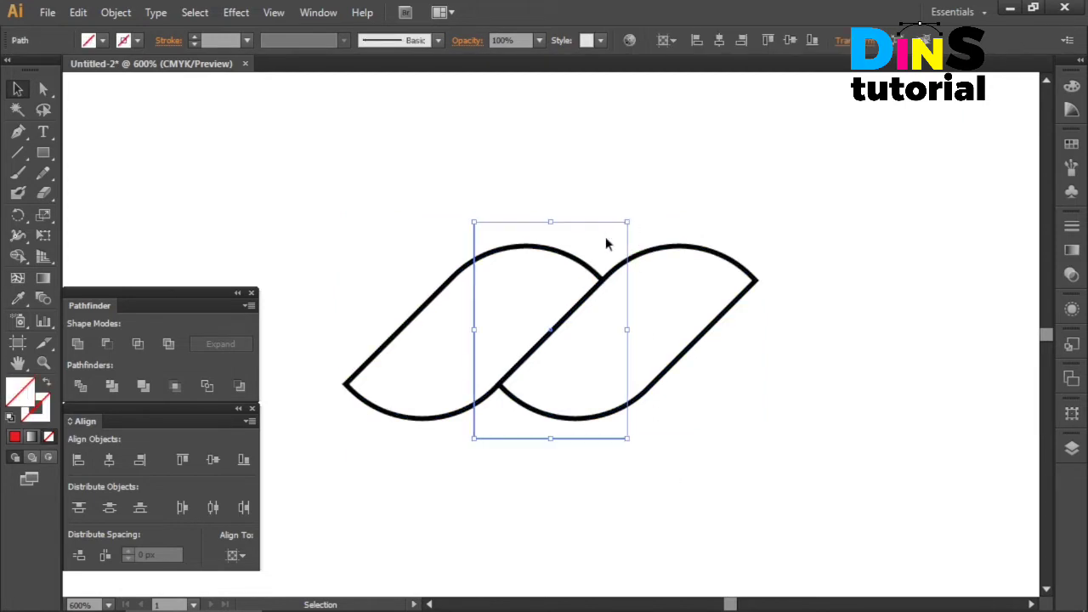
pyautogui.click(100, 44)
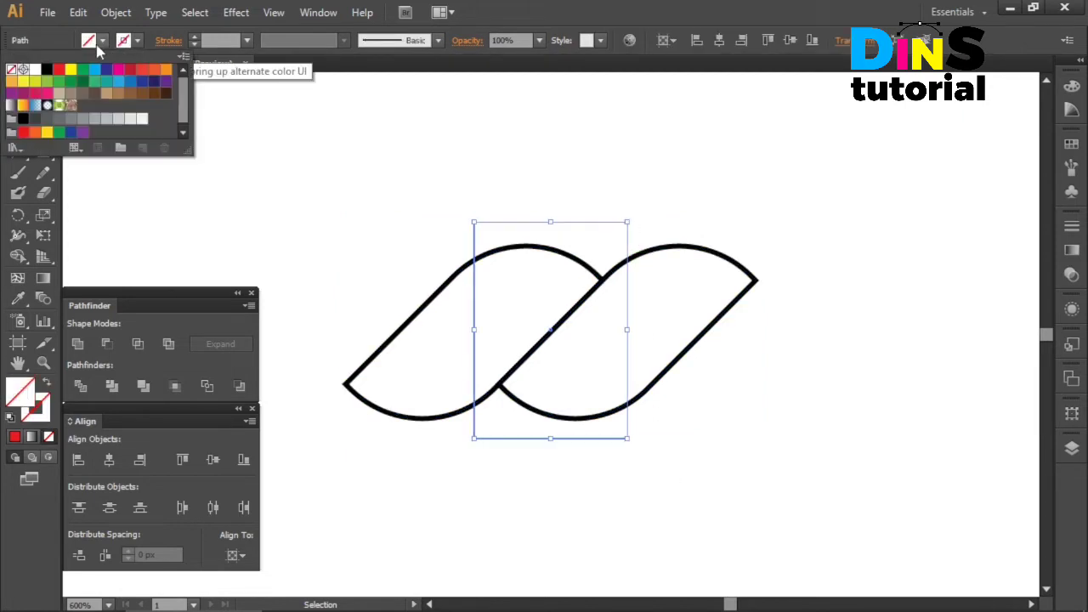
pyautogui.click(59, 68)
pyautogui.click(352, 204)
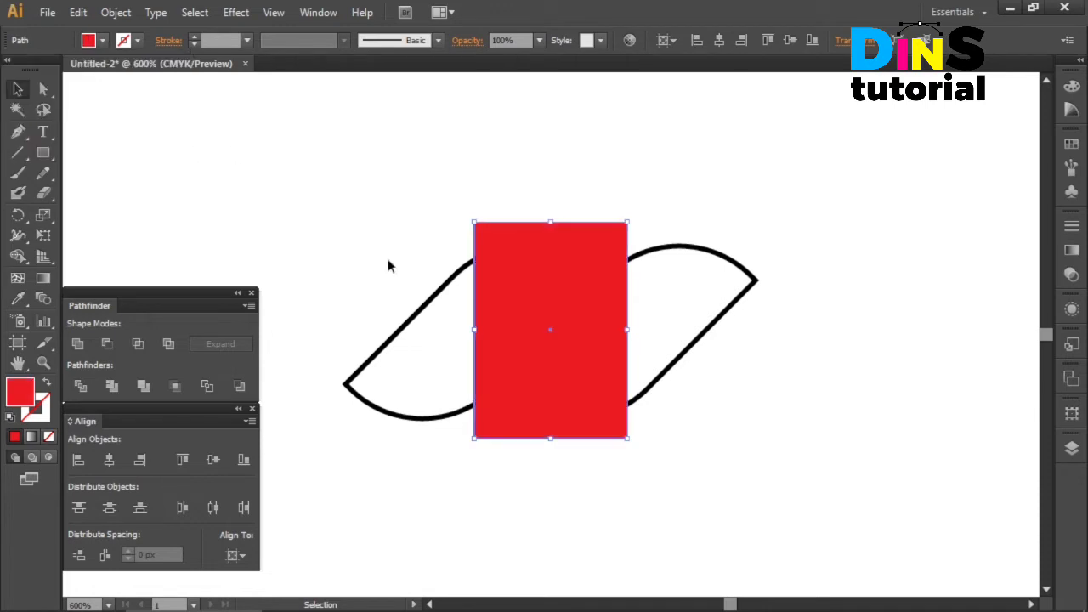
# Expand the rope curves' fill and stroke into outlined shapes with Object > Expand.
pyautogui.click(430, 309)
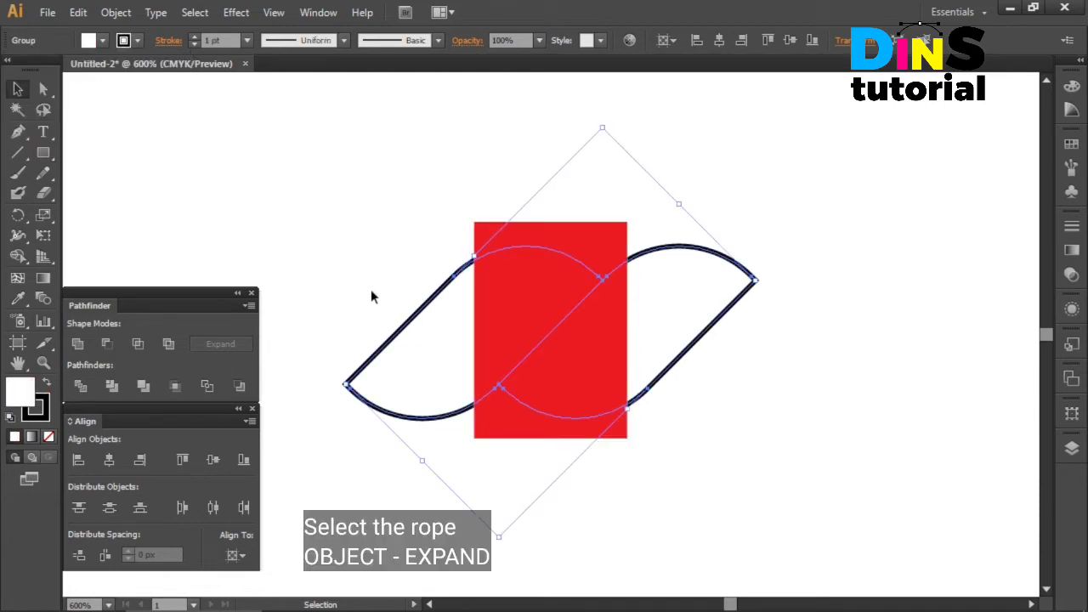
pyautogui.click(116, 13)
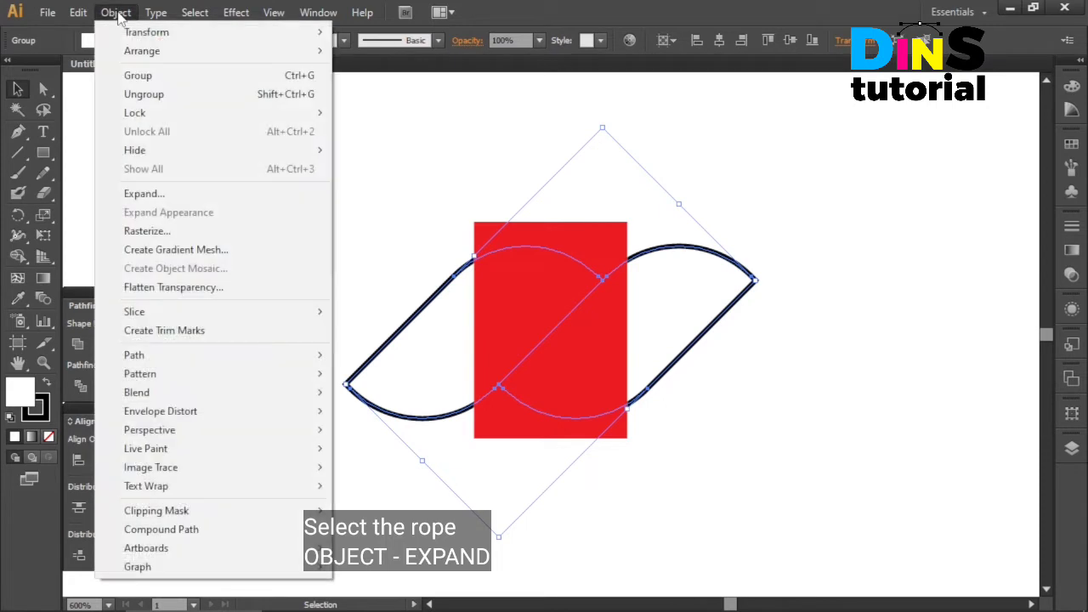
pyautogui.click(199, 196)
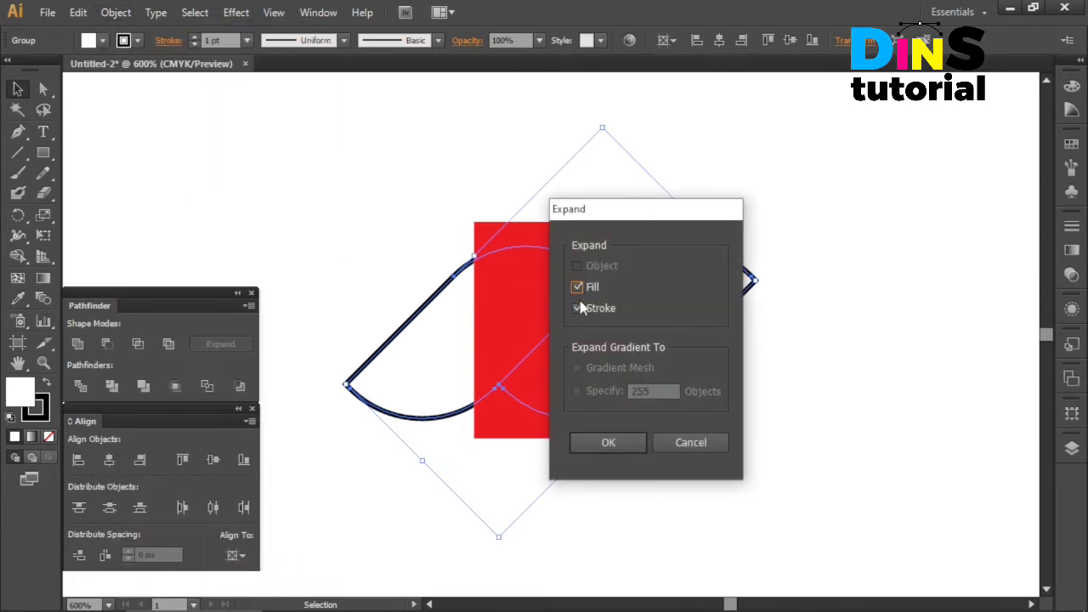
pyautogui.click(631, 444)
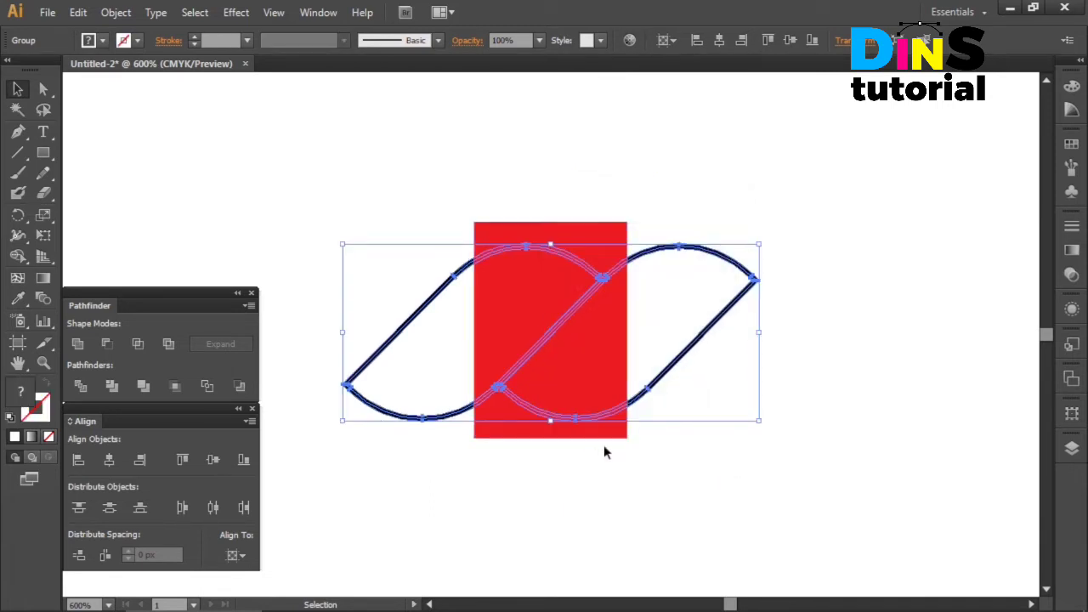
# Merge the outlined rope pieces, then Pathfinder-crop them to the red rectangle.
pyautogui.click(143, 387)
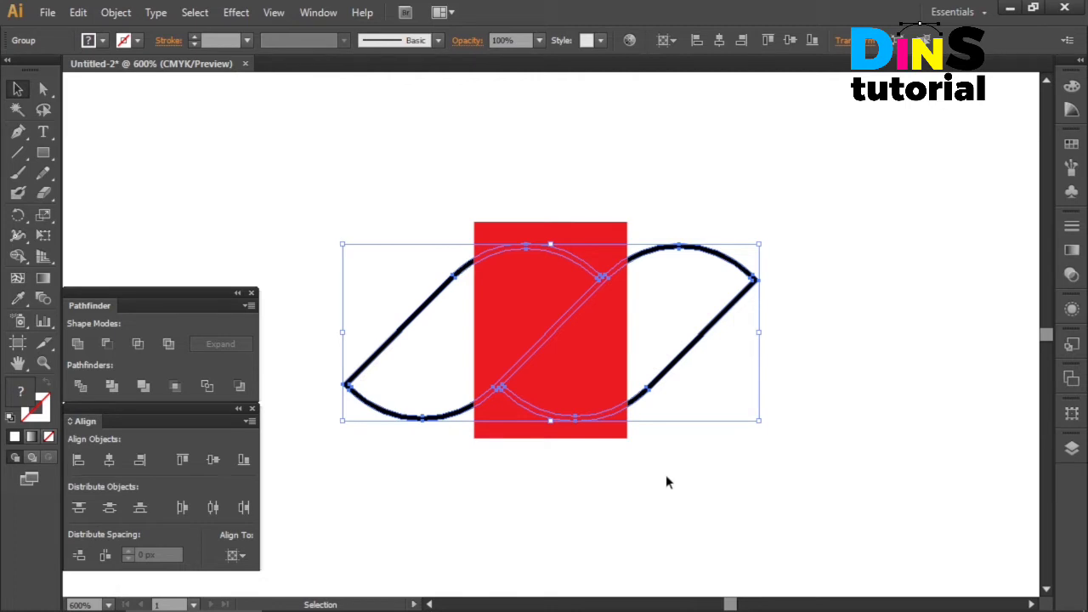
pyautogui.keyDown('shift'); pyautogui.click(617, 236); pyautogui.keyUp('shift')
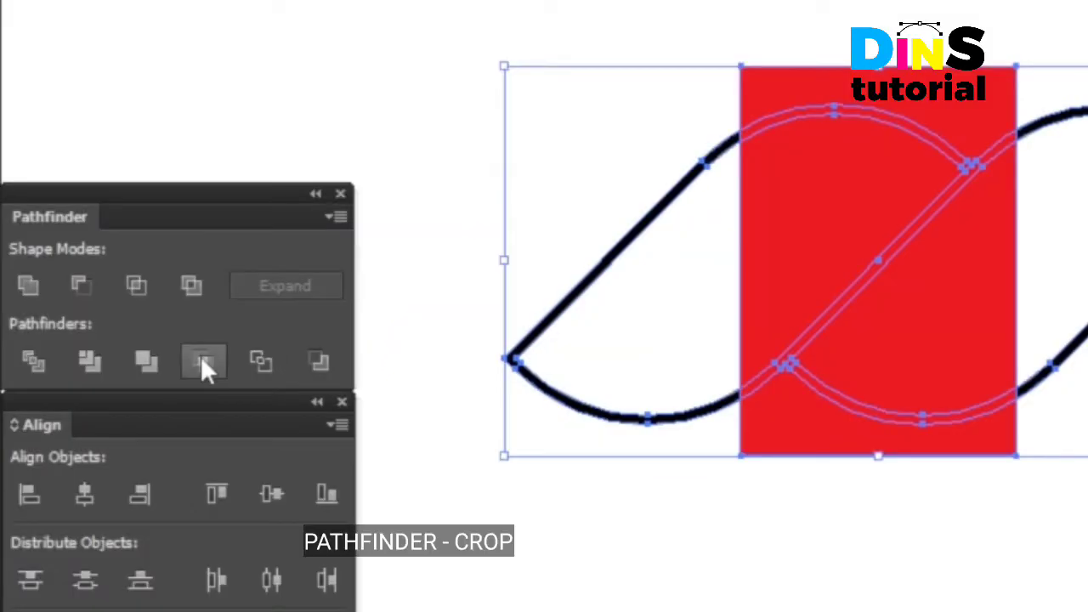
pyautogui.click(201, 356)
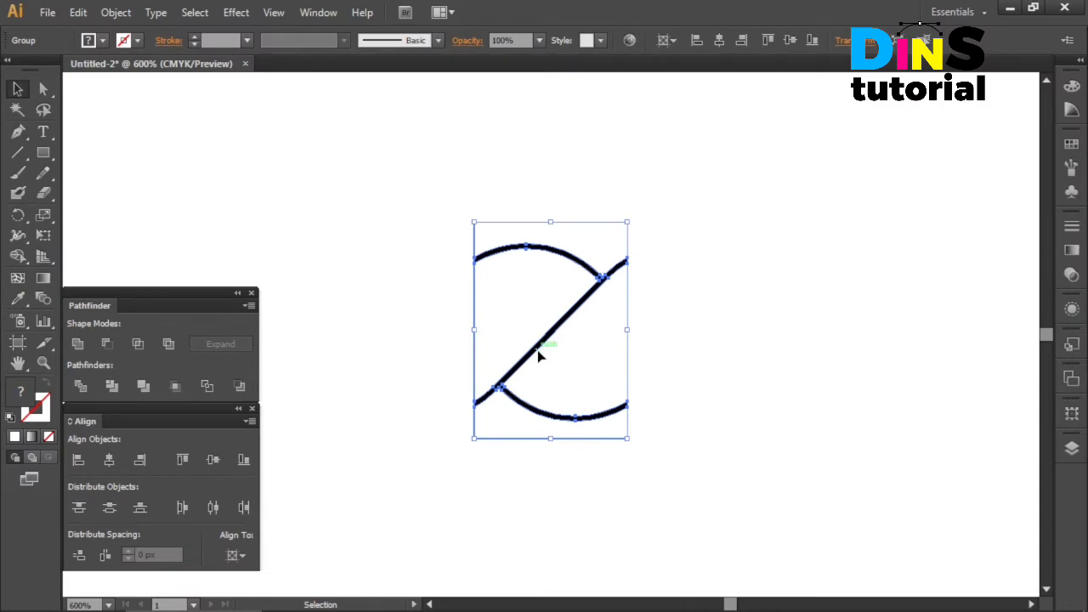
# Ungroup the cropped rope pieces and switch to Outline view.
pyautogui.rightClick(598, 319)
pyautogui.click(651, 413)
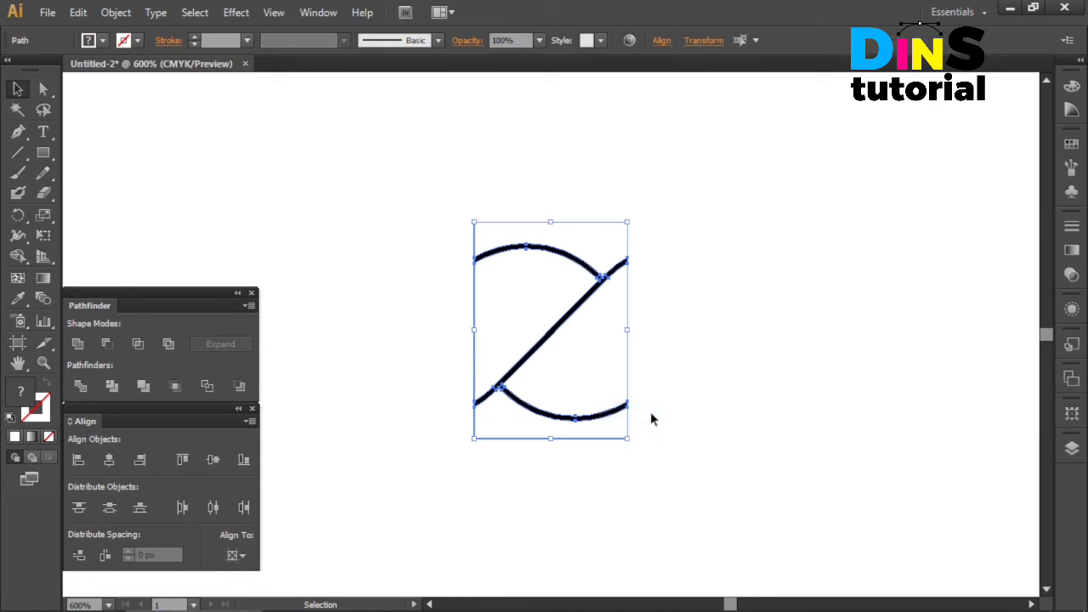
pyautogui.hotkey('ctrl', 'y')
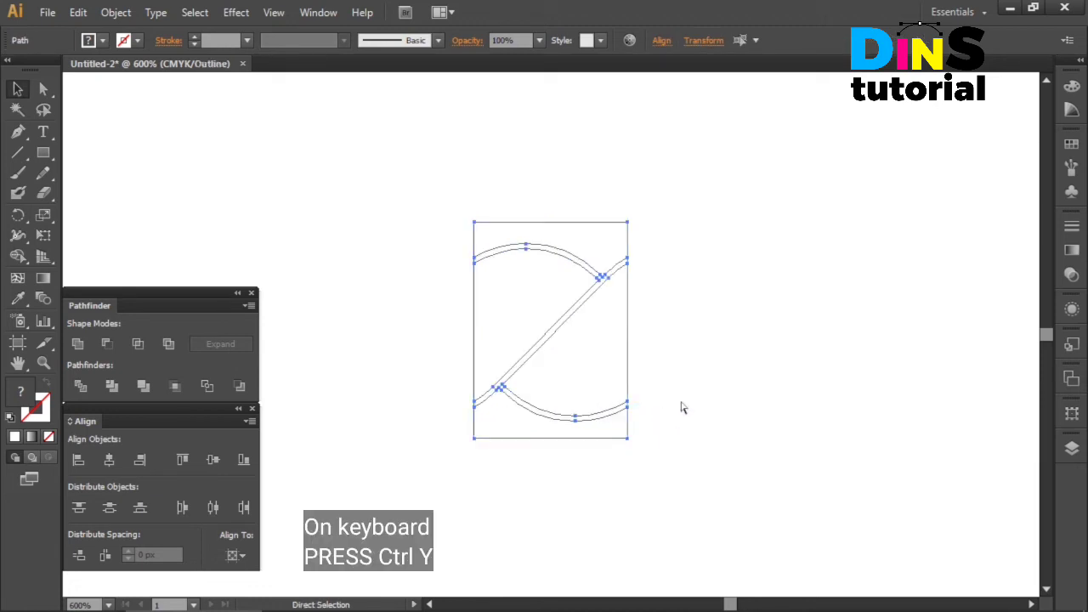
# Delete the leftover pieces above and below the arcs, then return to Preview.
pyautogui.click(680, 407)
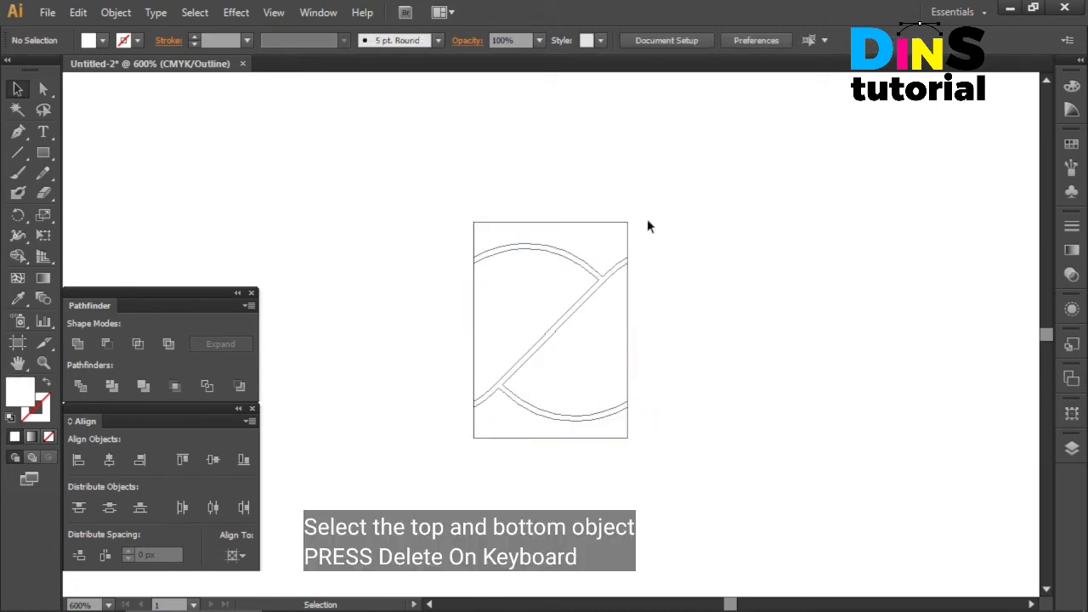
pyautogui.moveTo(654, 219); pyautogui.dragTo(599, 240)
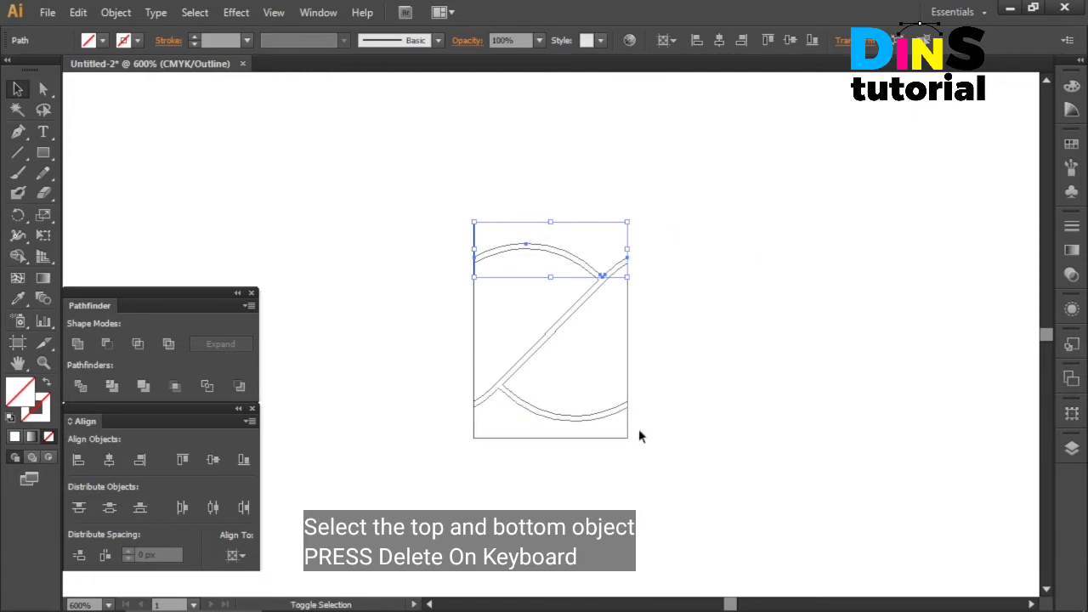
pyautogui.moveTo(638, 429); pyautogui.dragTo(584, 443)
pyautogui.press('Delete')
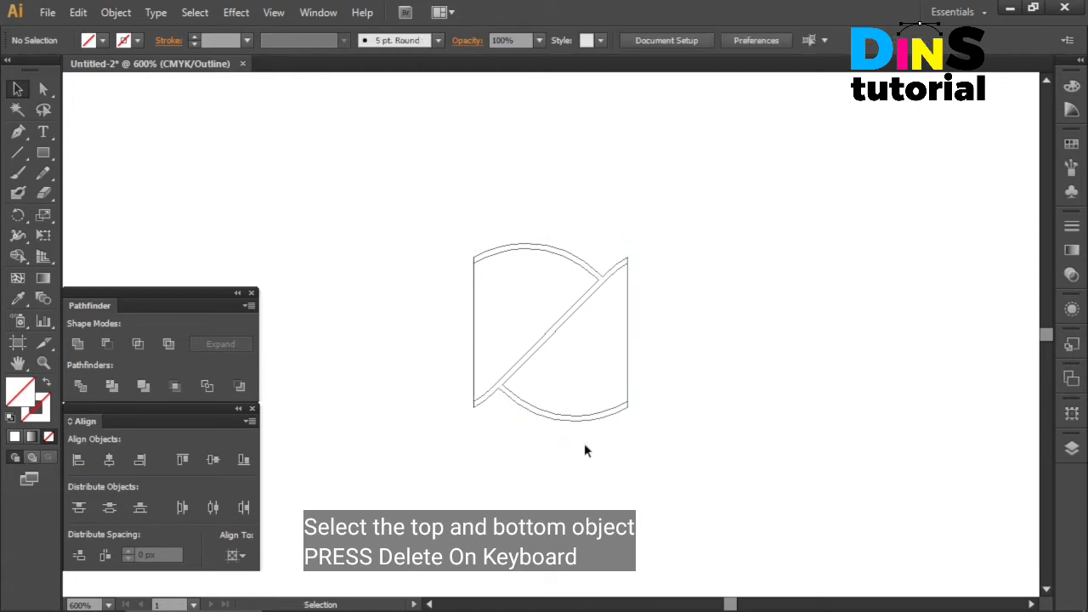
pyautogui.press('a')
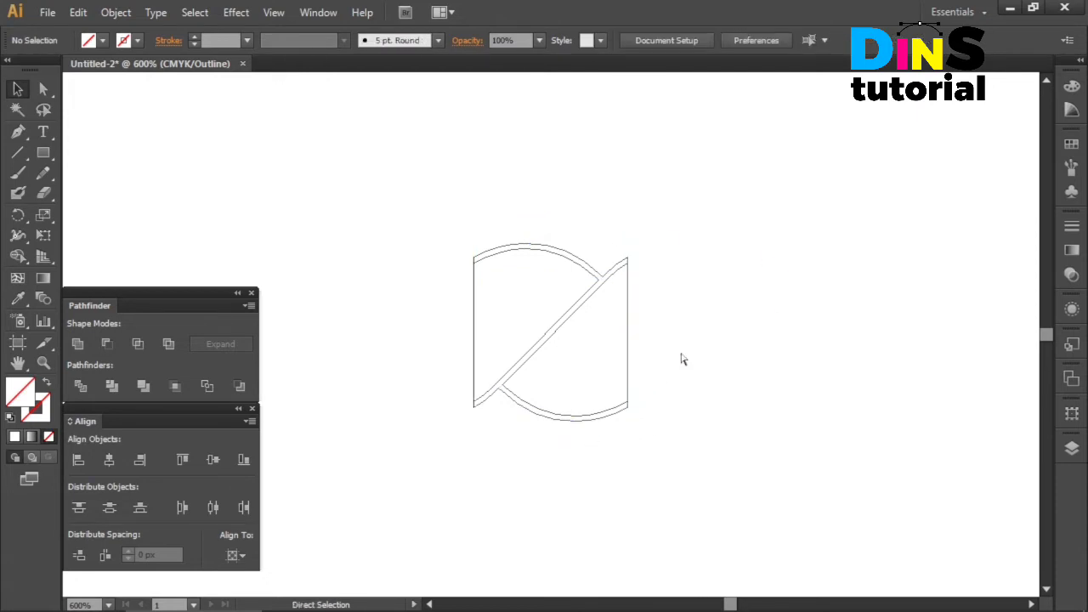
pyautogui.hotkey('ctrl', 'y')
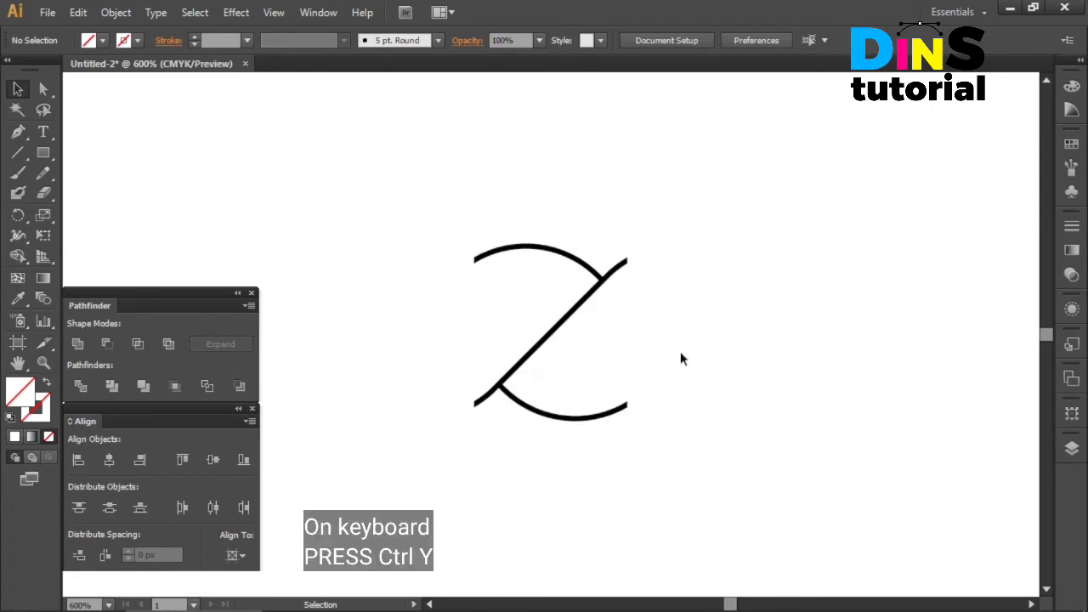
# Fill the tile's inner shape with CMYK Yellow.
pyautogui.click(615, 355)
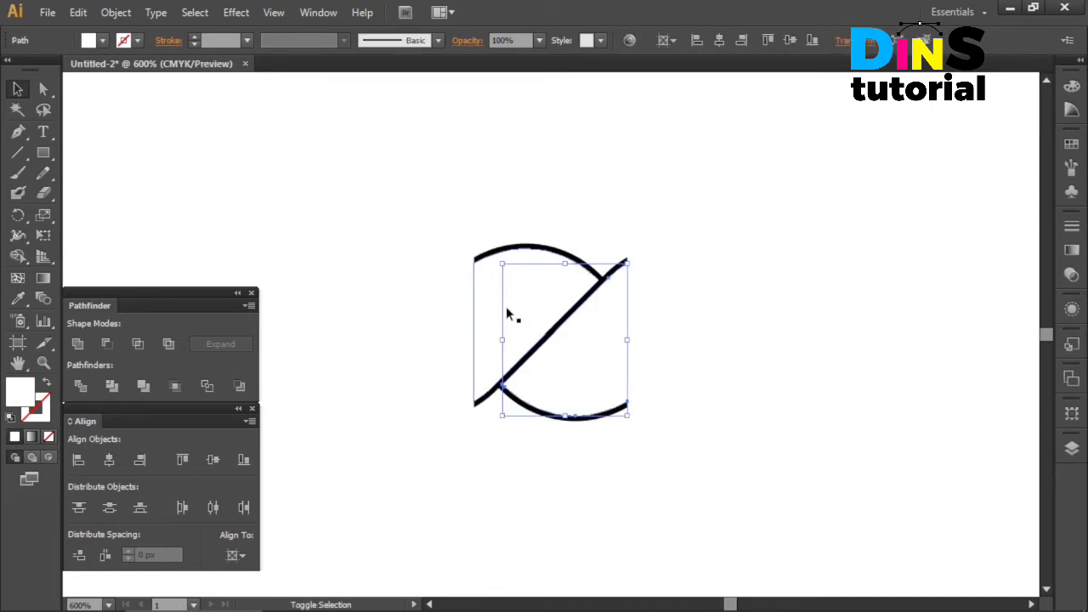
pyautogui.click(102, 40)
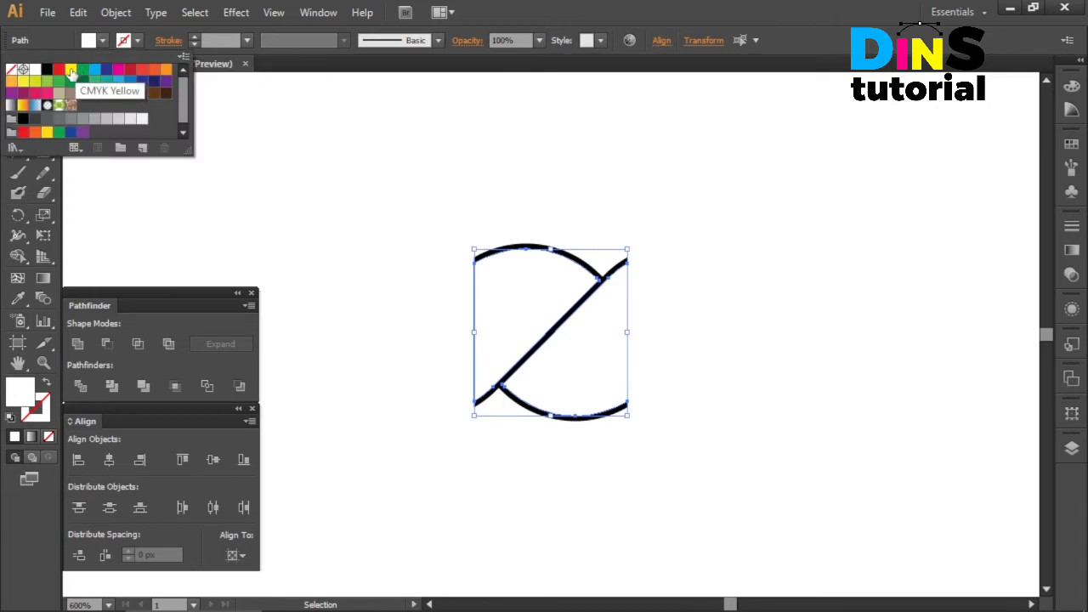
pyautogui.click(72, 71)
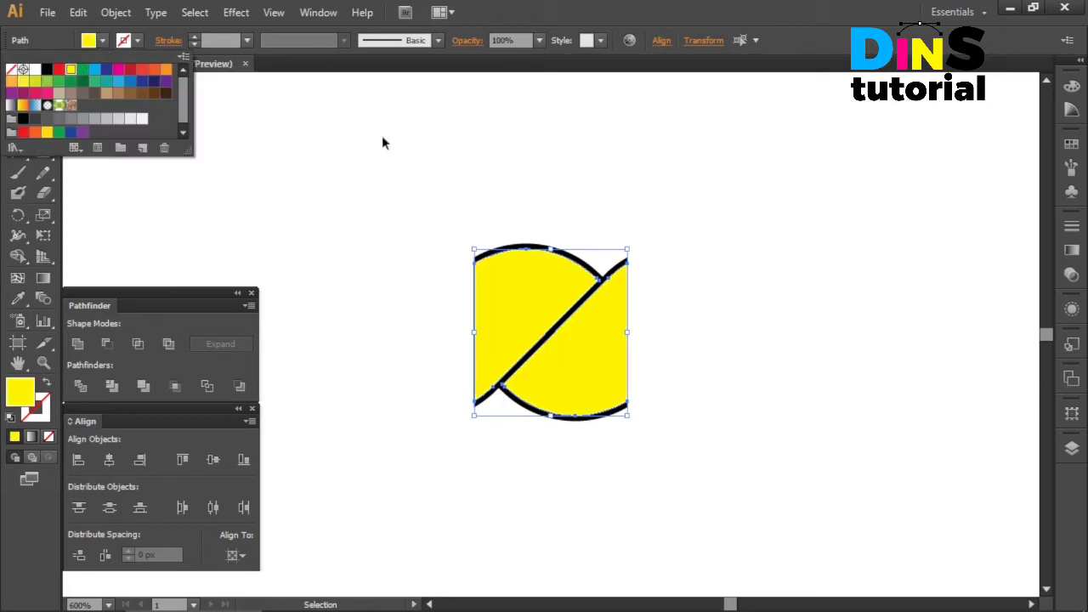
pyautogui.click(675, 202)
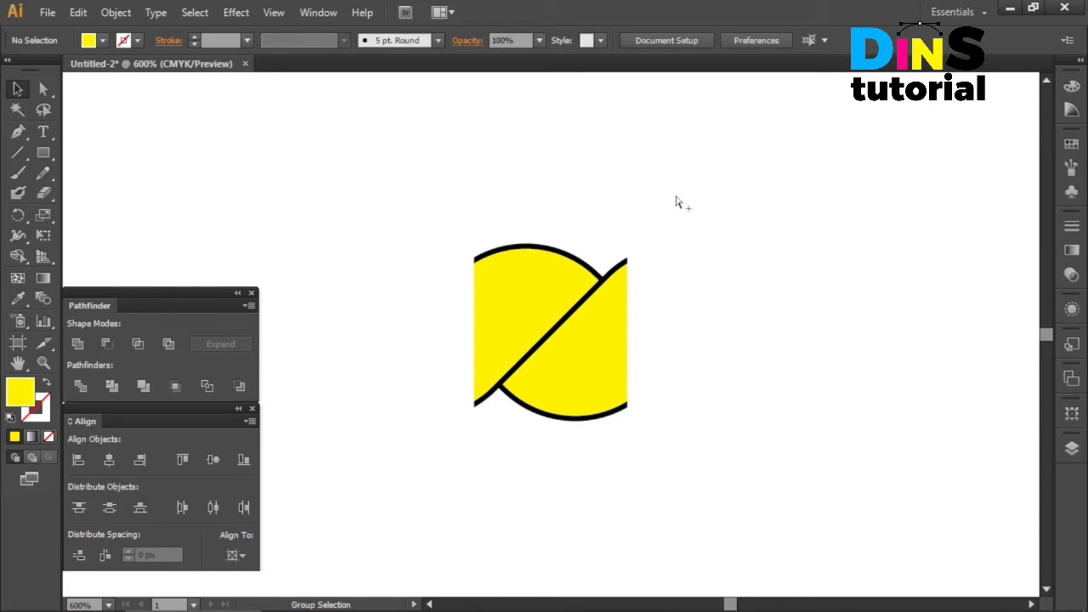
# Fit the whole artboard in the window and select all of the tile's shapes.
pyautogui.hotkey('ctrl', '0')
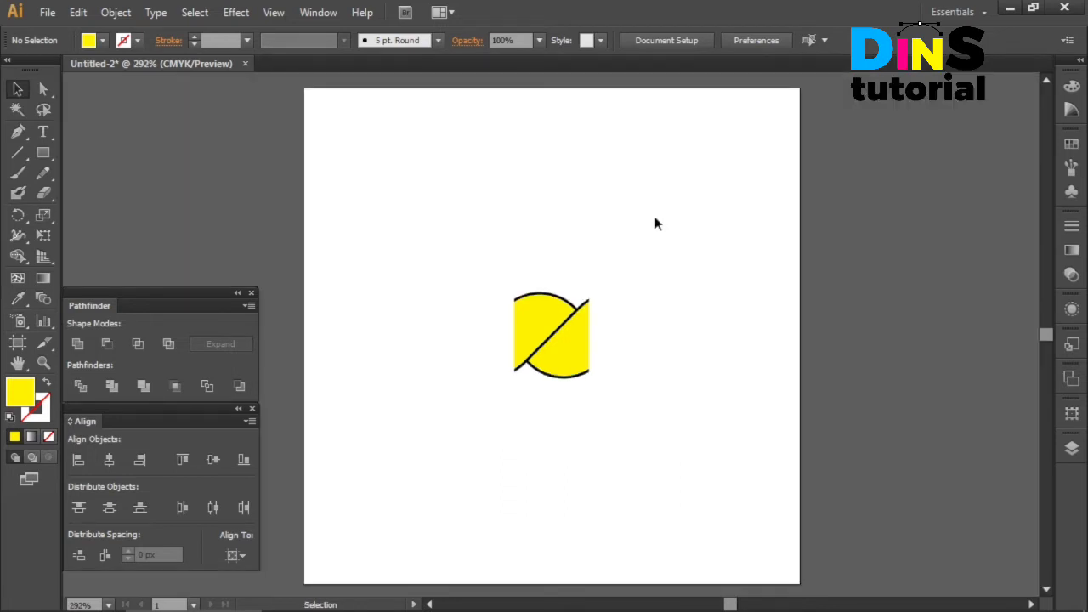
pyautogui.press('a')
pyautogui.hotkey('ctrl', 'a')
pyautogui.press('v')
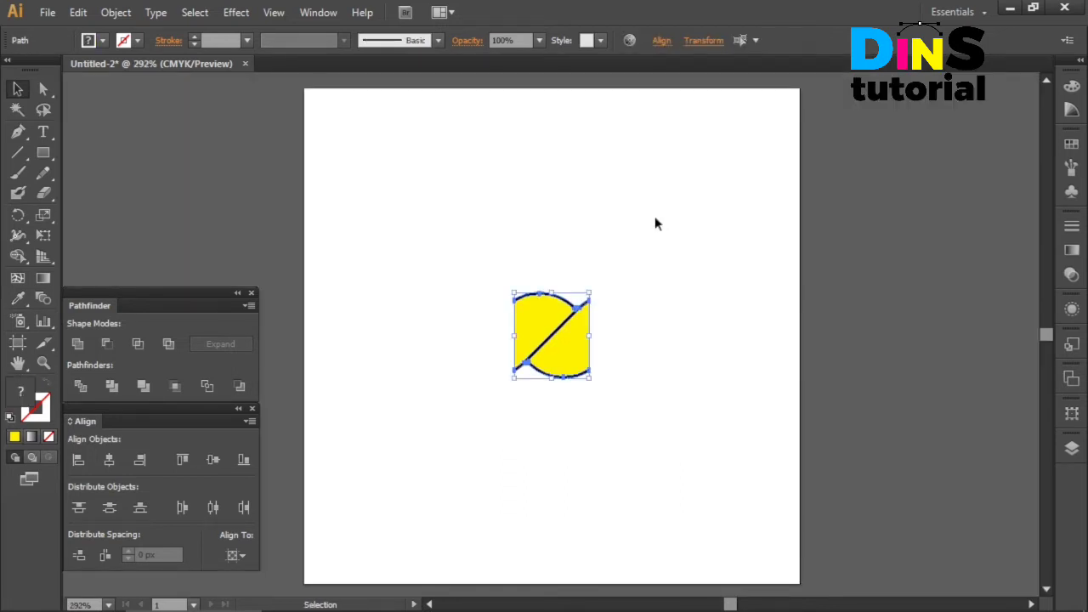
# Scale the tile non-uniformly to 20% horizontal and 20% vertical in the Scale dialog.
pyautogui.rightClick(568, 331)
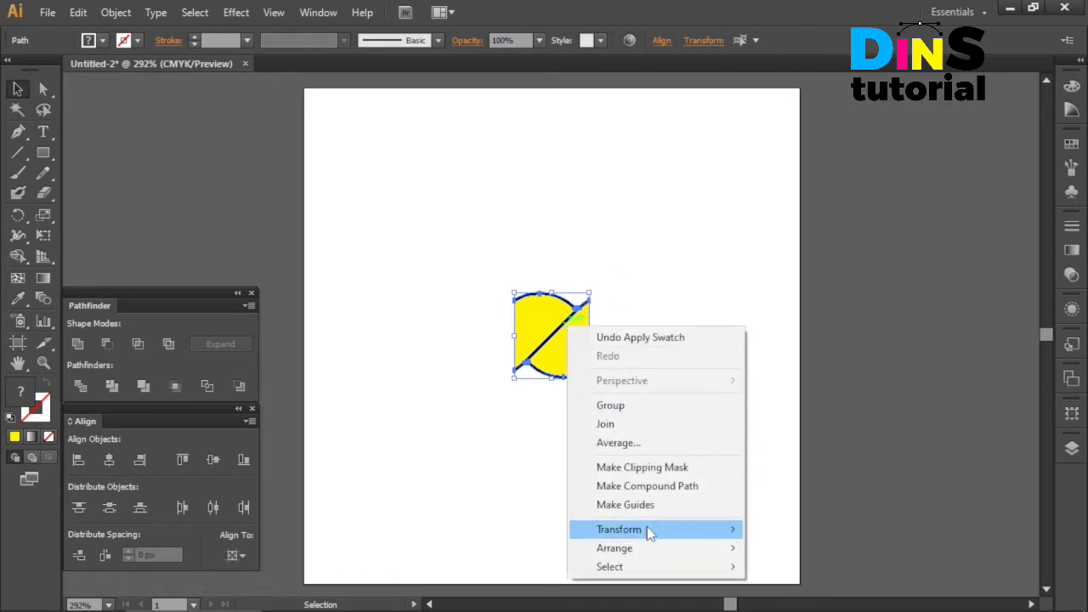
pyautogui.moveTo(619, 529)
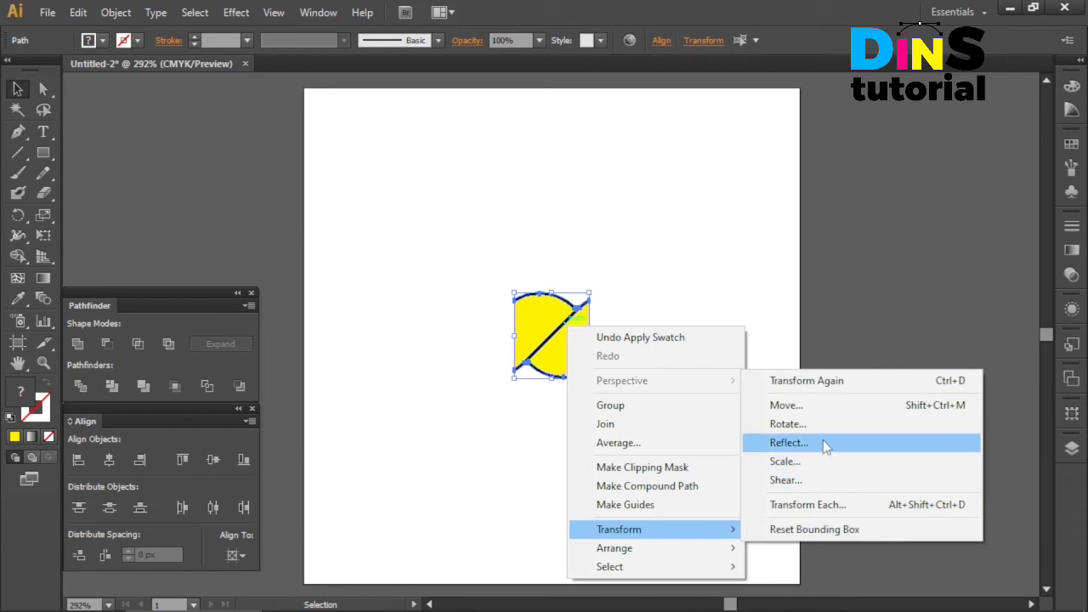
pyautogui.click(809, 464)
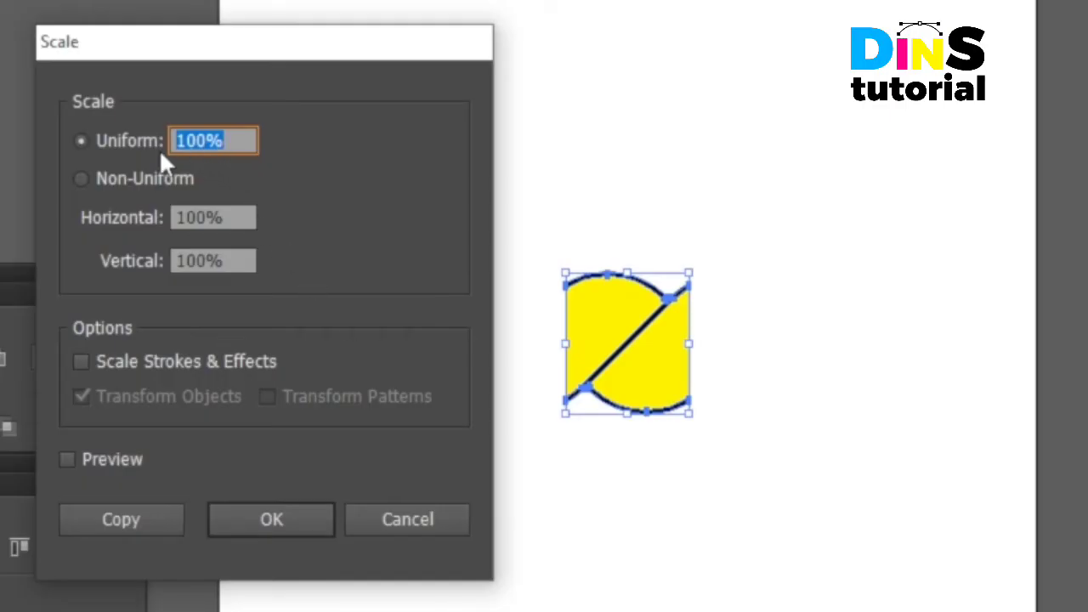
pyautogui.click(102, 178)
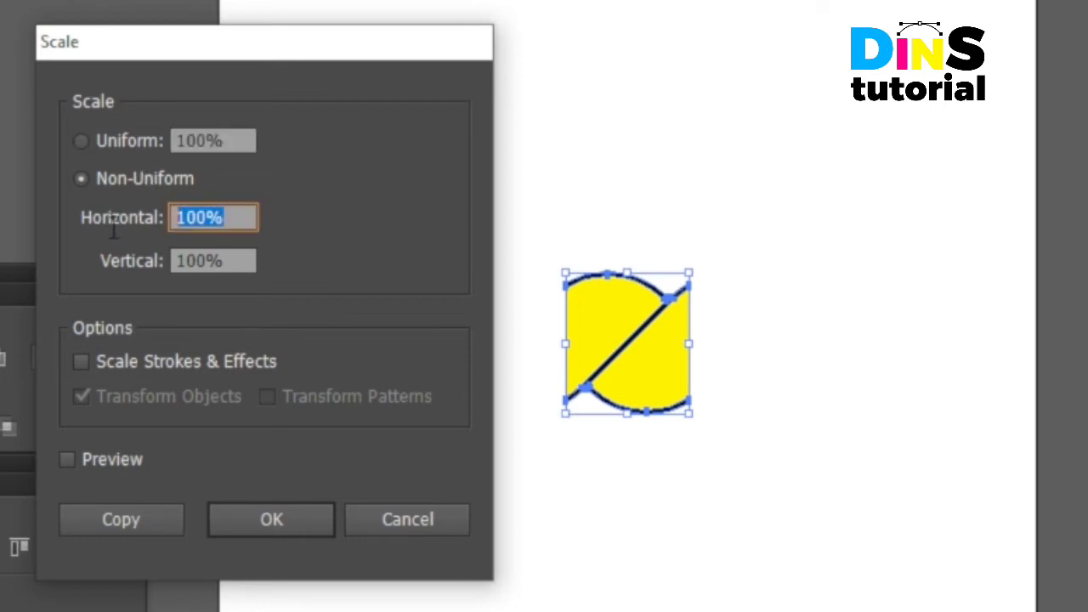
pyautogui.write('20')
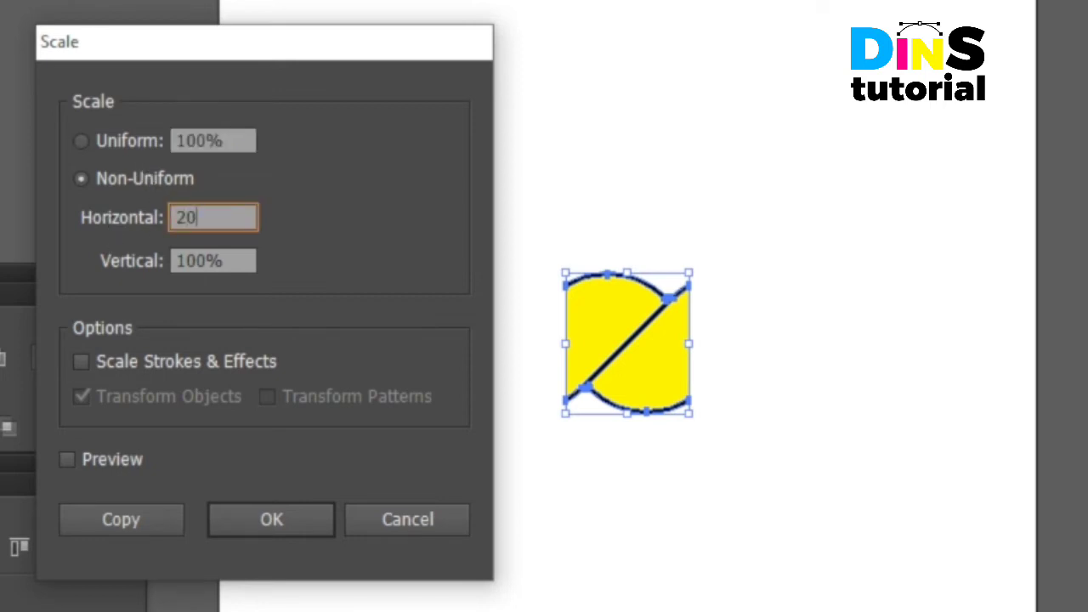
pyautogui.press('Tab')
pyautogui.write('20')
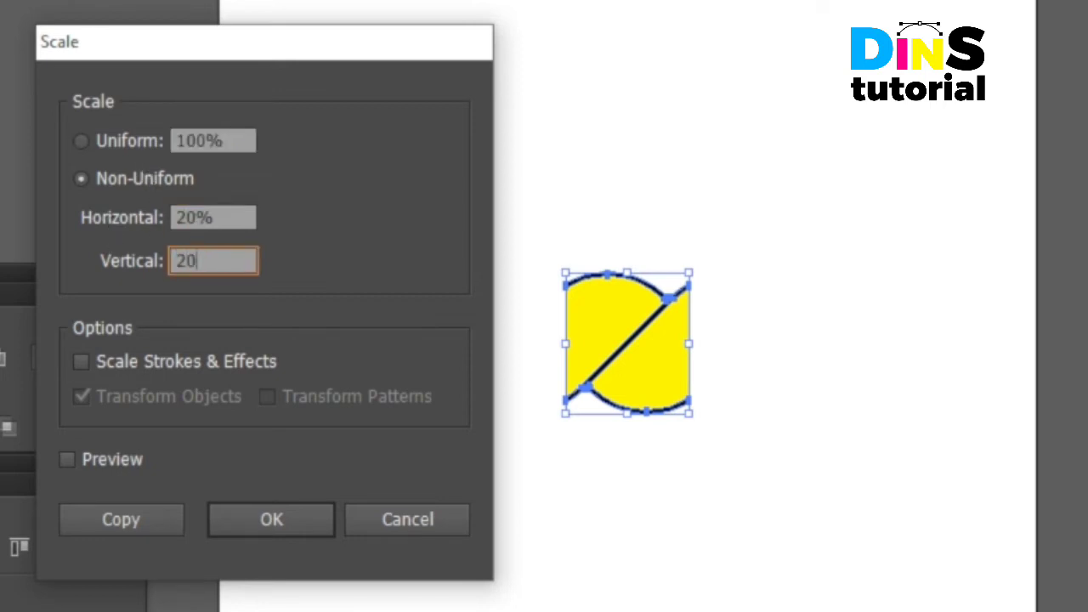
pyautogui.click(98, 459)
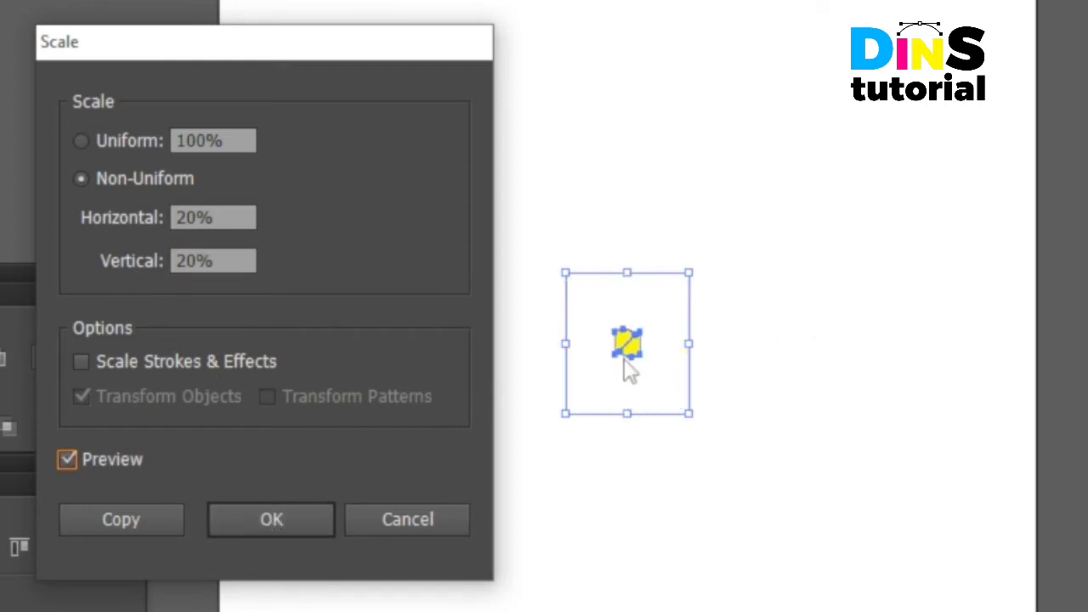
pyautogui.click(273, 520)
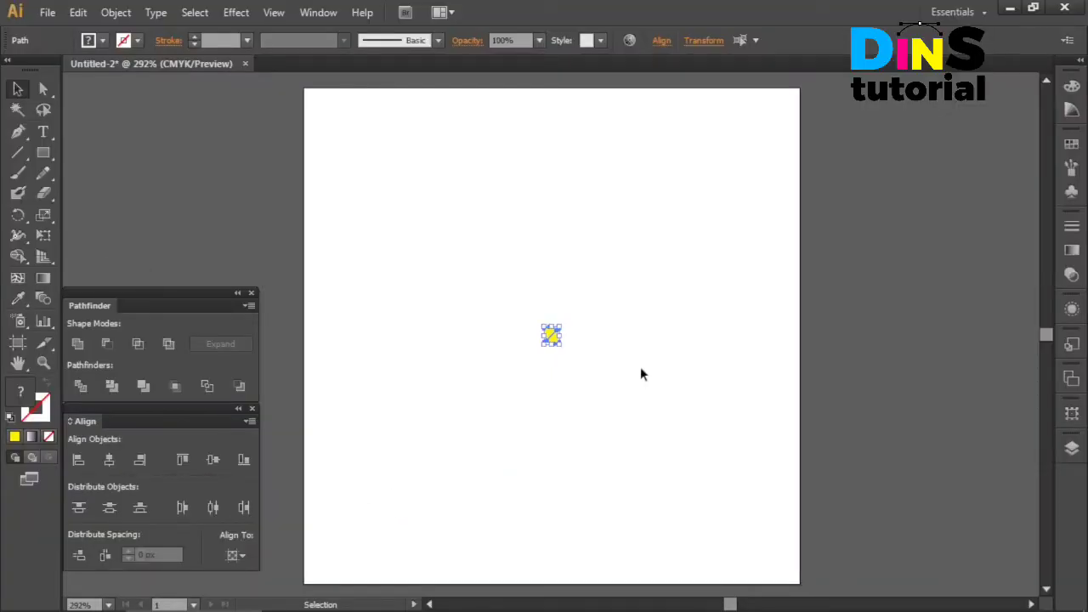
# Open the Brushes panel and drag the small yellow tile into it as a new brush.
pyautogui.click(641, 369)
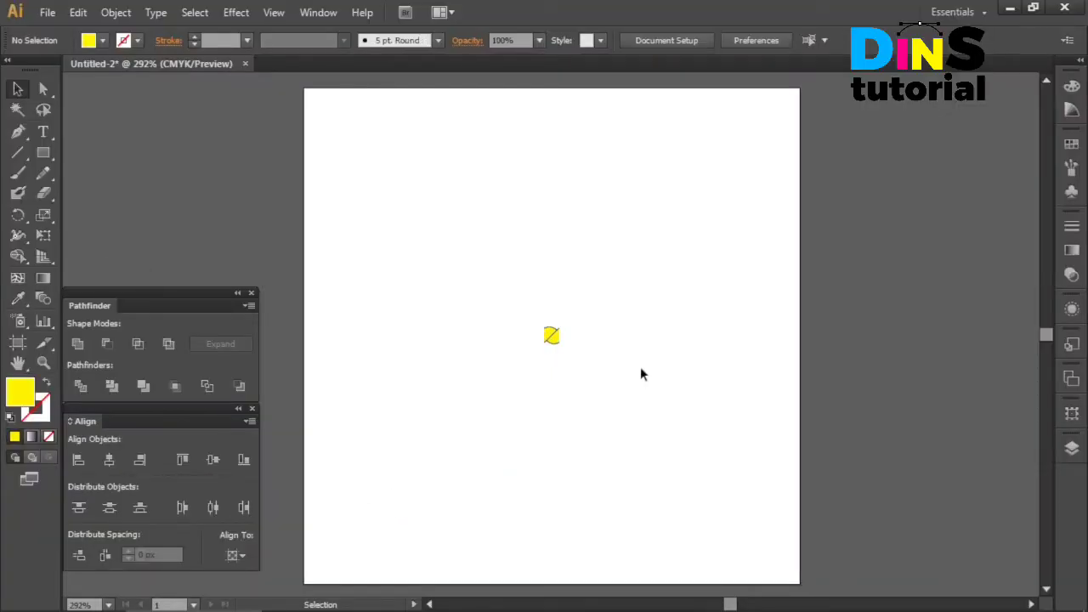
pyautogui.click(1069, 174)
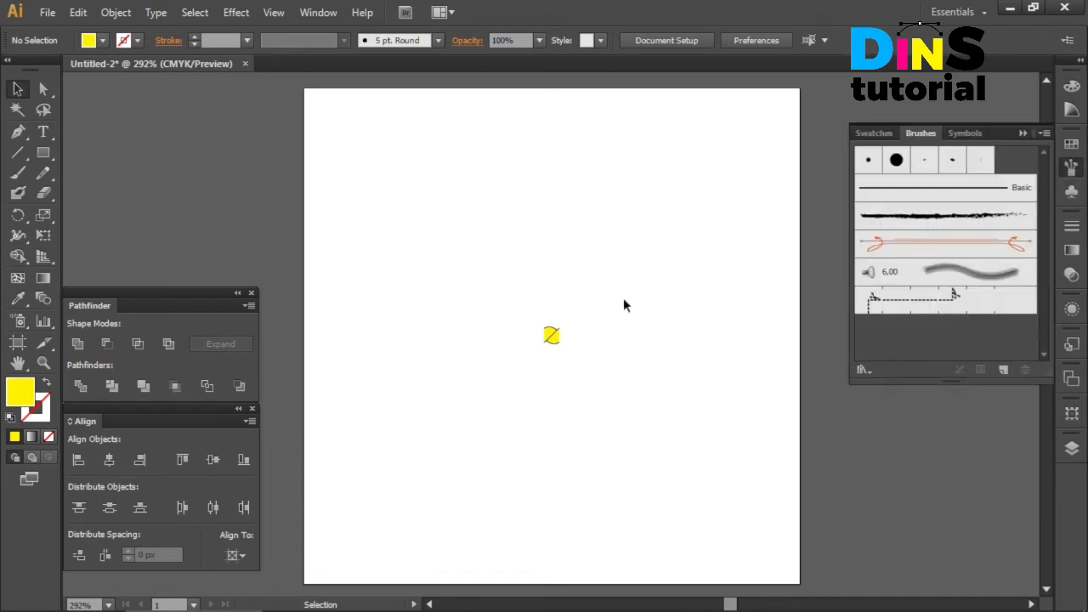
pyautogui.moveTo(623, 297); pyautogui.dragTo(449, 416)
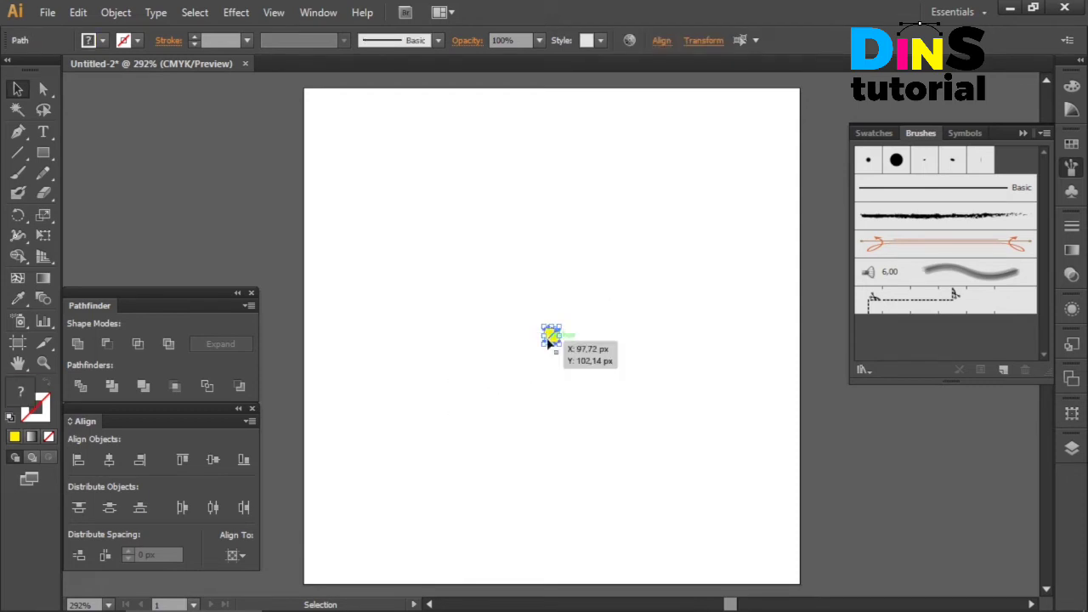
pyautogui.moveTo(549, 340); pyautogui.dragTo(996, 316)
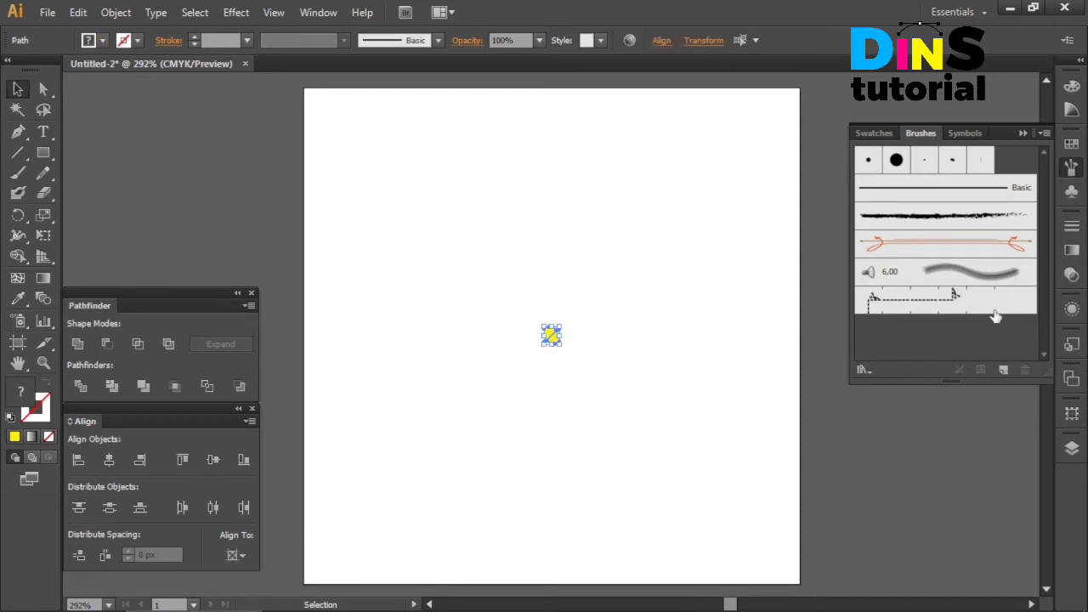
pyautogui.click(1045, 132)
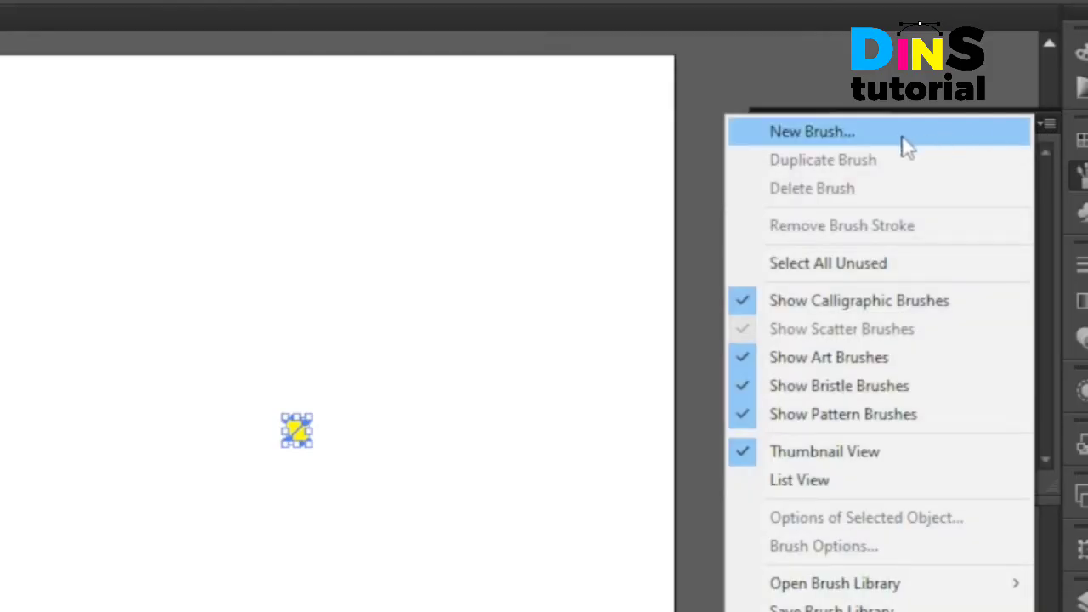
pyautogui.click(442, 383)
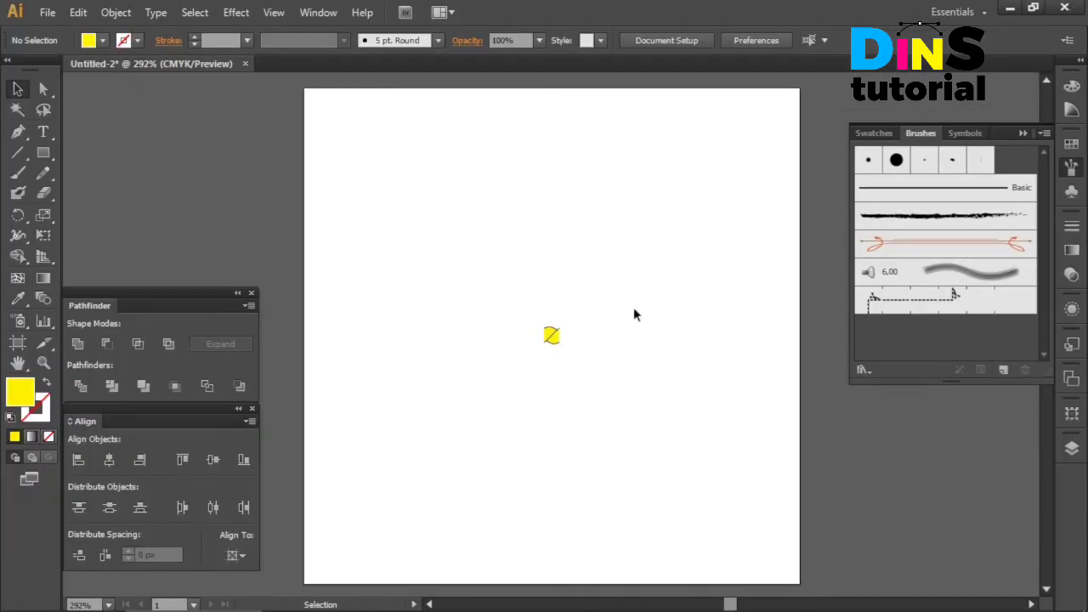
pyautogui.moveTo(634, 307)
pyautogui.mouseDown()
pyautogui.moveTo(524, 363)
pyautogui.moveTo(914, 345)
pyautogui.mouseUp()
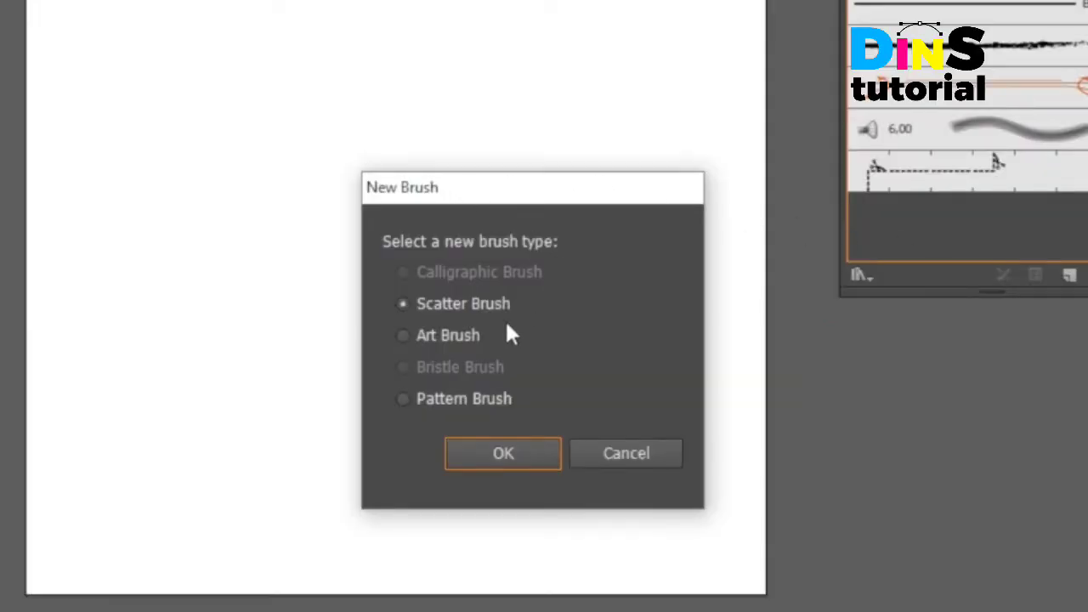
# Create a Pattern Brush named 'Tali' with Tints colorization from the tile.
pyautogui.click(425, 401)
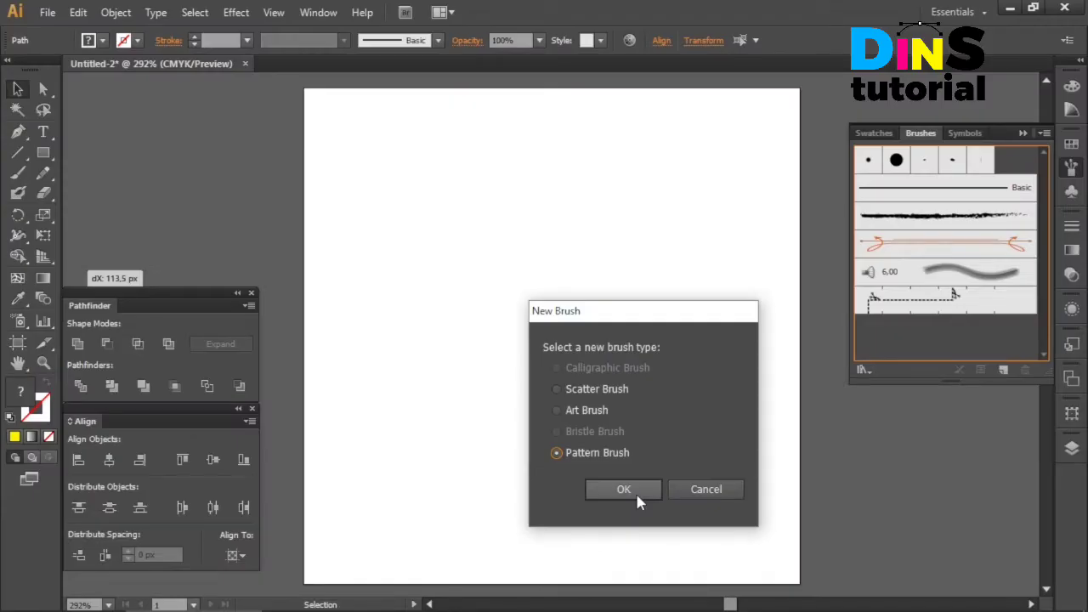
pyautogui.click(636, 495)
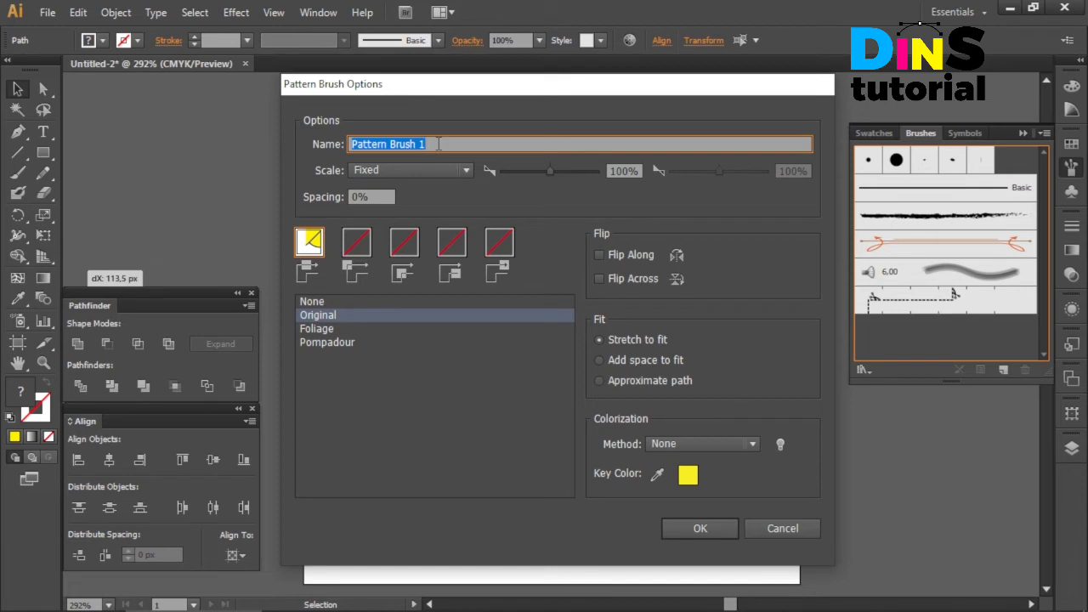
pyautogui.write('T')
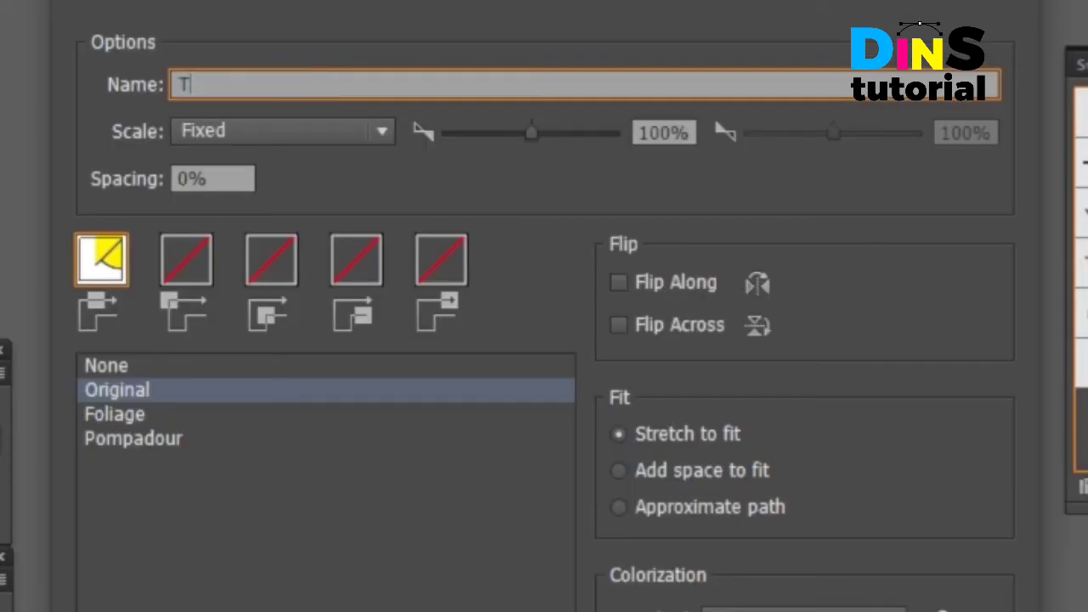
pyautogui.write('ali')
pyautogui.click(311, 244)
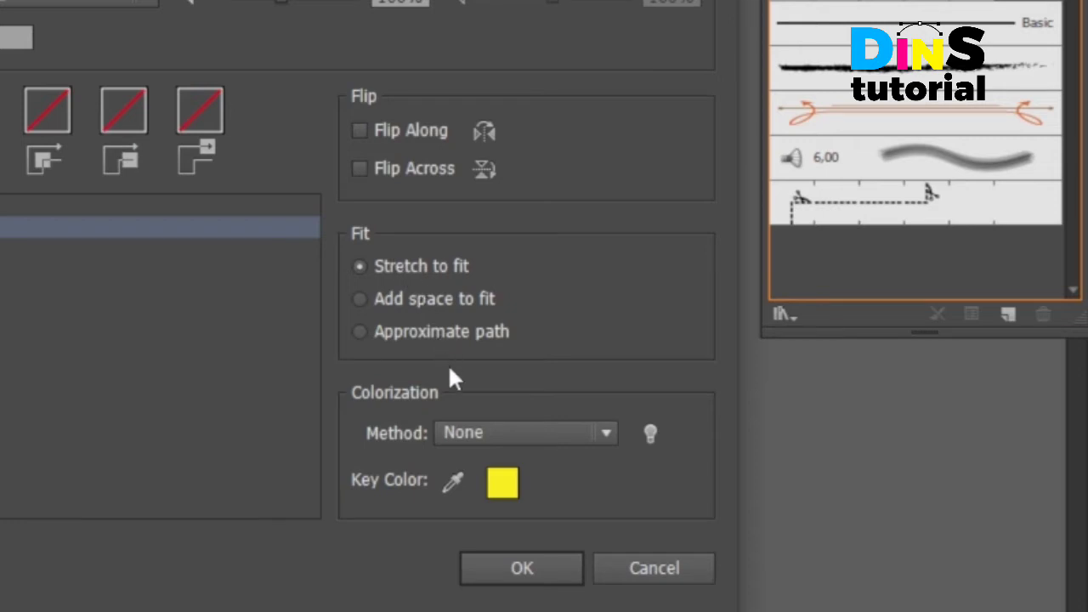
pyautogui.click(469, 438)
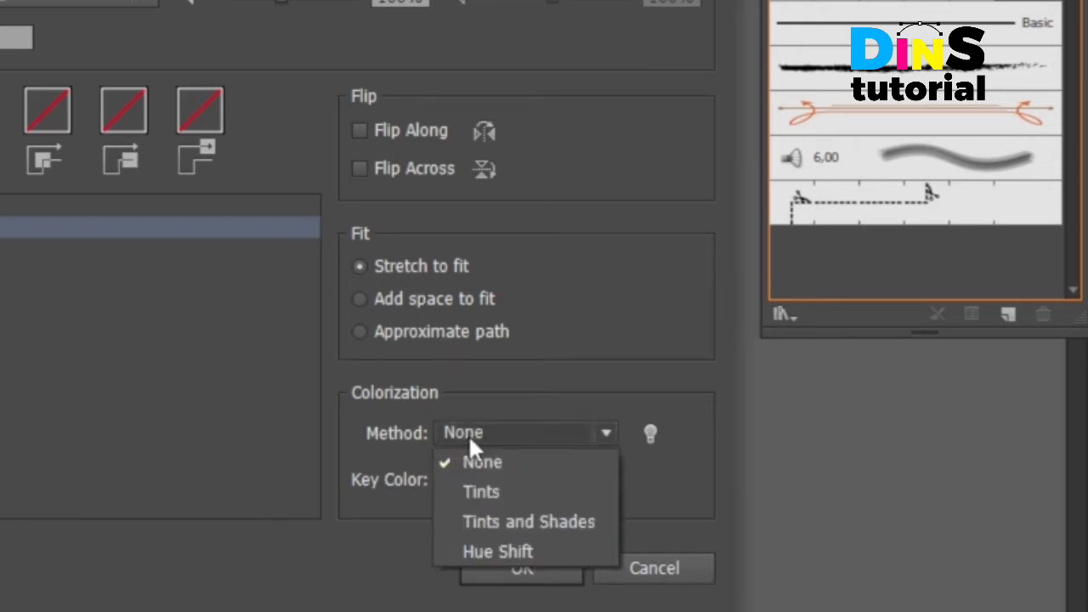
pyautogui.click(484, 500)
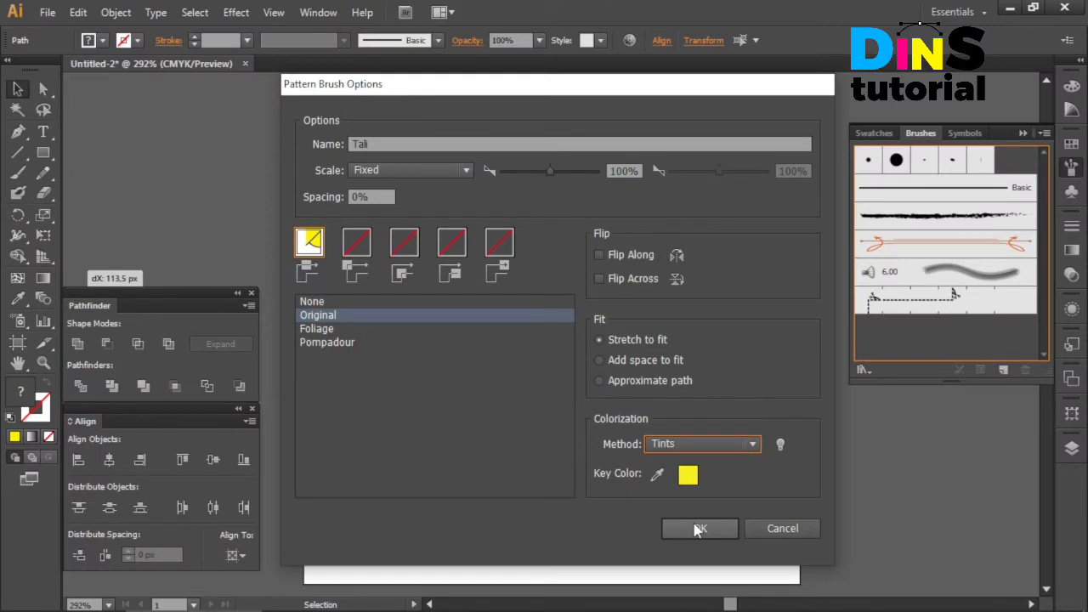
pyautogui.click(697, 529)
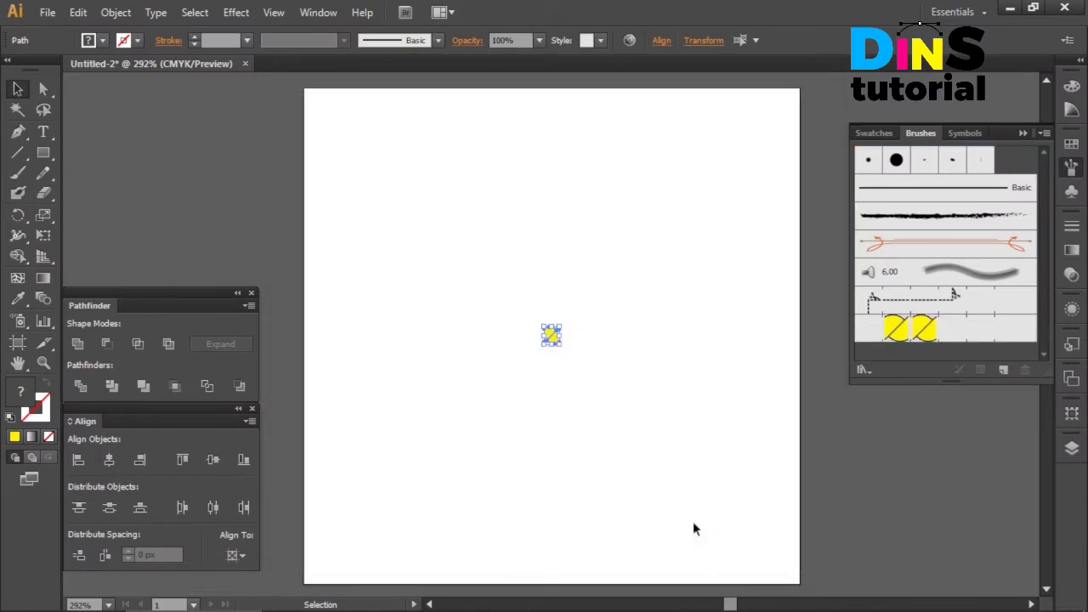
# Select the yellow tile and delete it from the artboard.
pyautogui.click(702, 382)
pyautogui.moveTo(637, 262); pyautogui.dragTo(481, 420)
pyautogui.press('Delete')
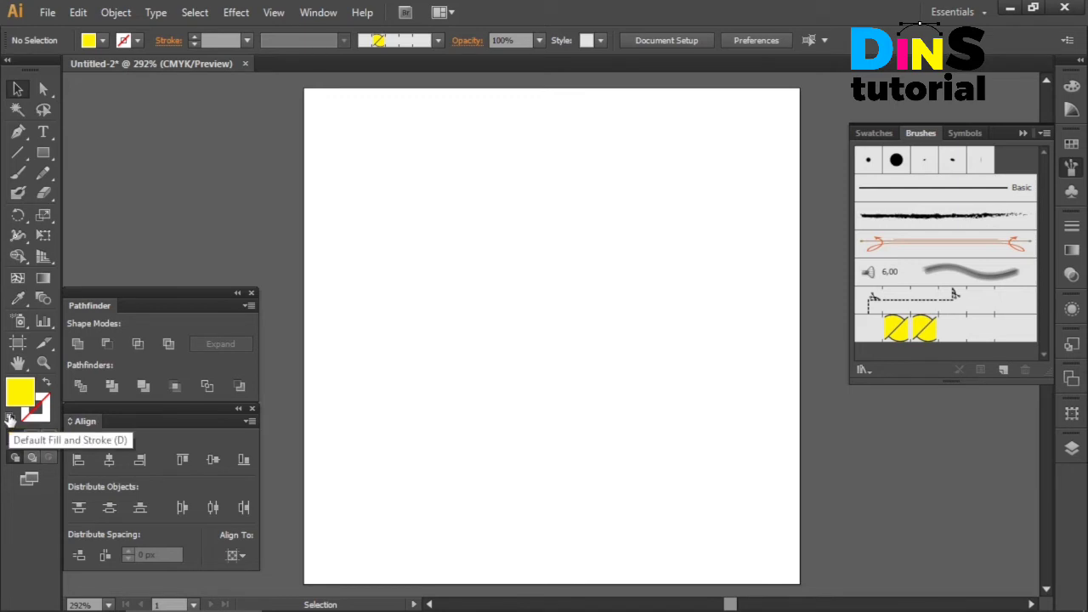
# Reset to default colours and set the fill to None, keeping the 1 pt black stroke.
pyautogui.click(9, 418)
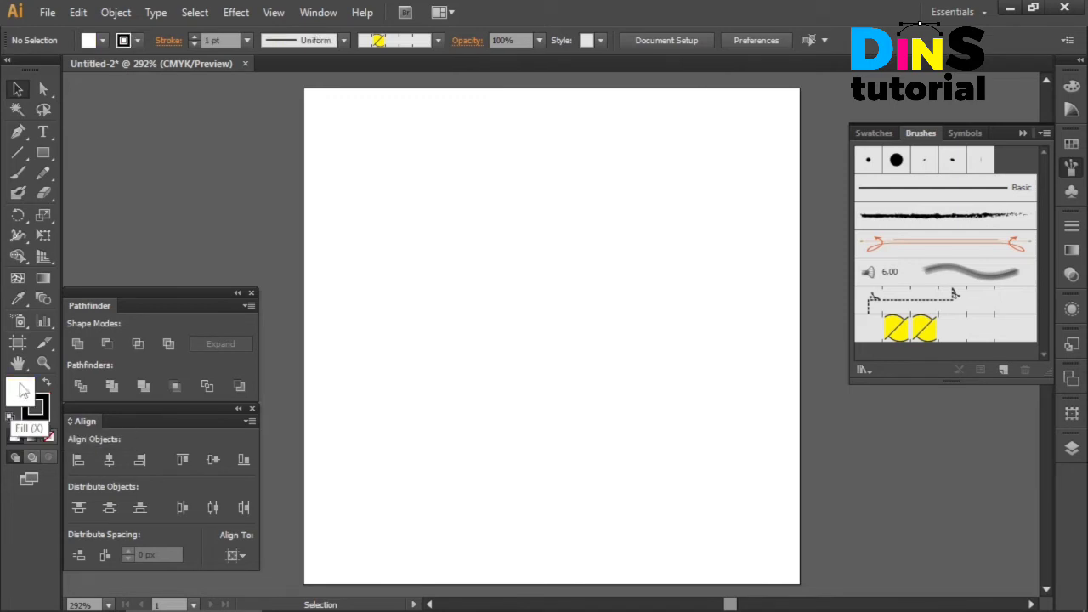
pyautogui.press('/')
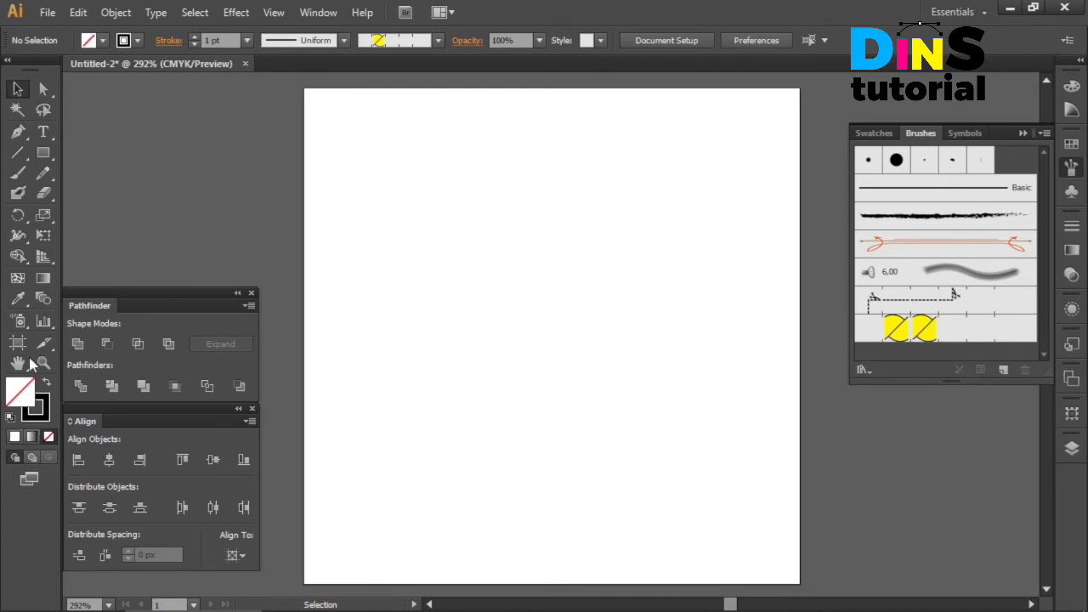
pyautogui.click(45, 159)
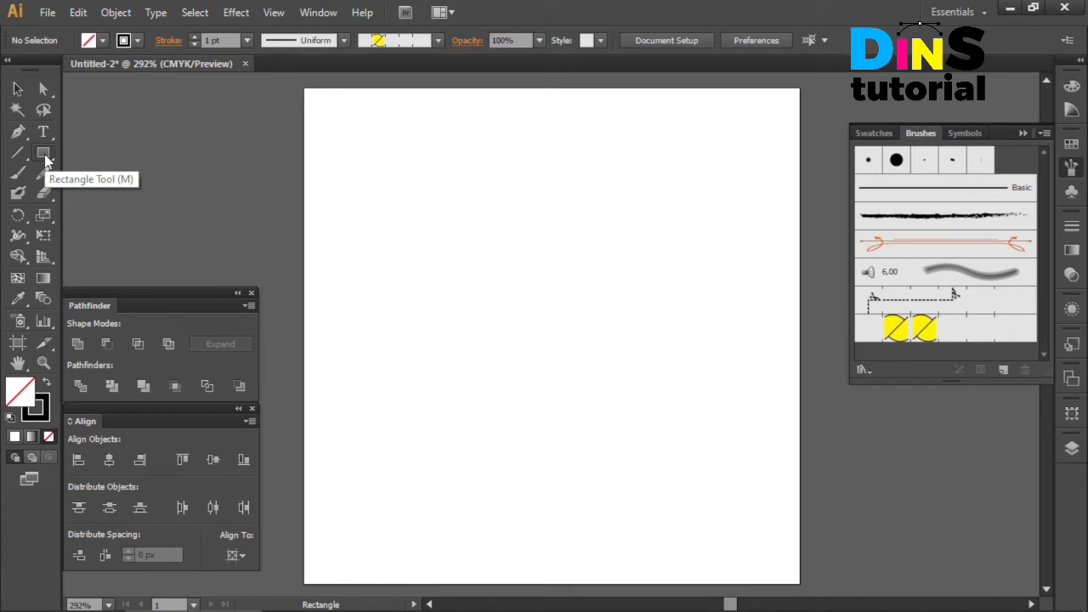
# Draw a circle with the Ellipse tool and centre it horizontally and vertically on the artboard.
pyautogui.moveTo(46, 160)
pyautogui.mouseDown()
pyautogui.moveTo(102, 175)
pyautogui.moveTo(119, 193)
pyautogui.mouseUp()
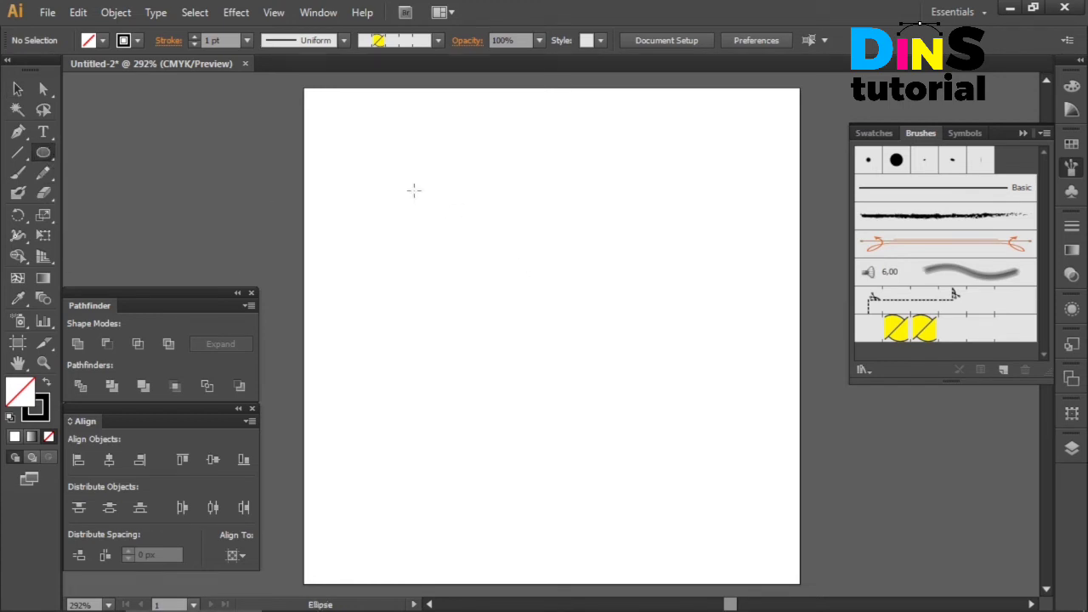
pyautogui.moveTo(413, 189); pyautogui.dragTo(698, 487)
pyautogui.press('v')
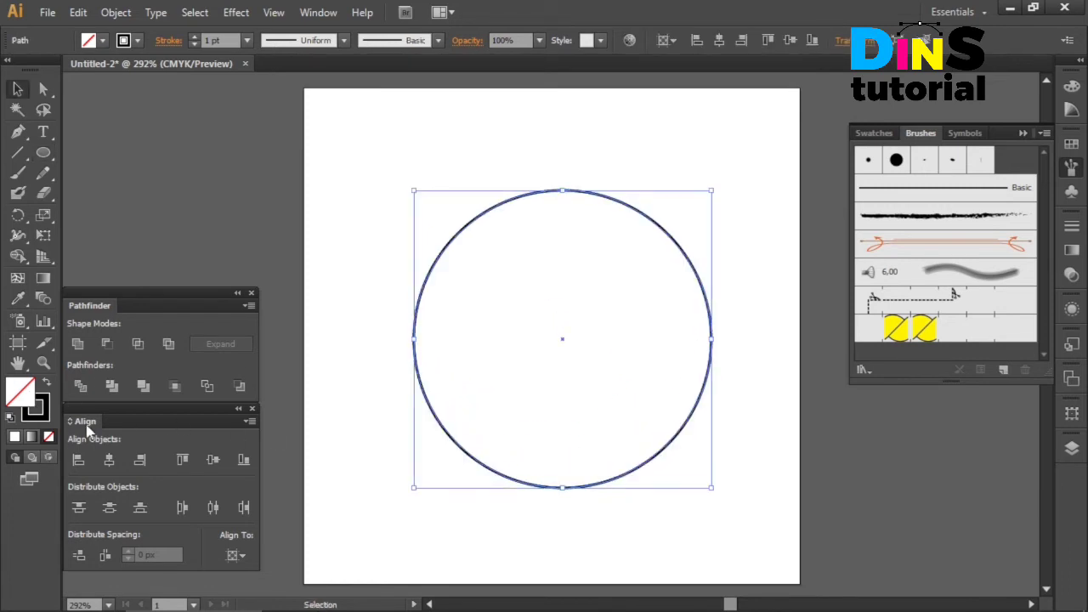
pyautogui.click(108, 459)
pyautogui.click(212, 460)
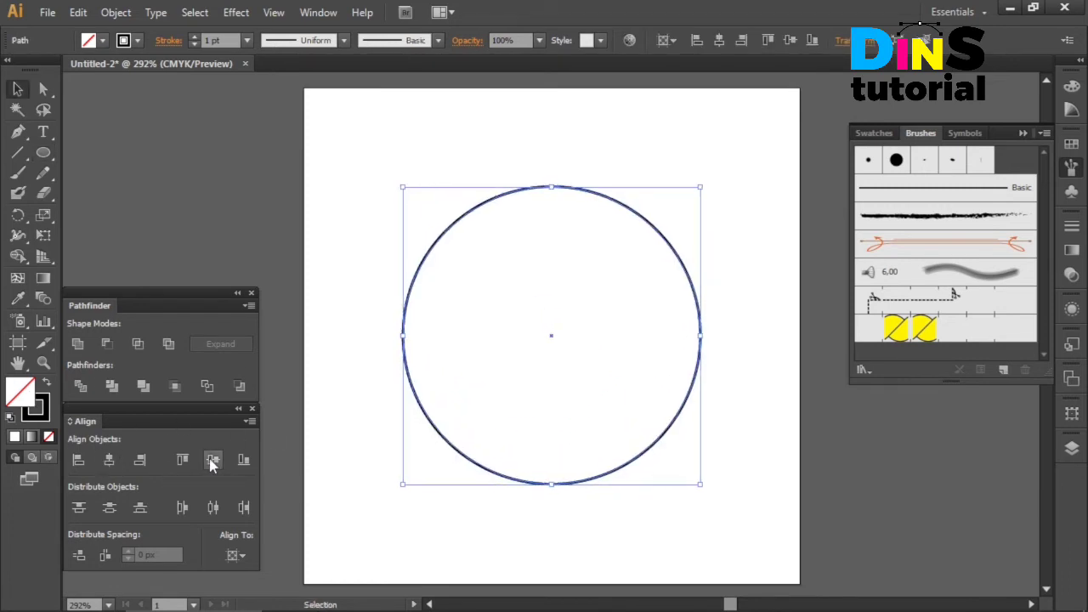
# Apply the Tali rope brush to the circle's stroke.
pyautogui.click(891, 340)
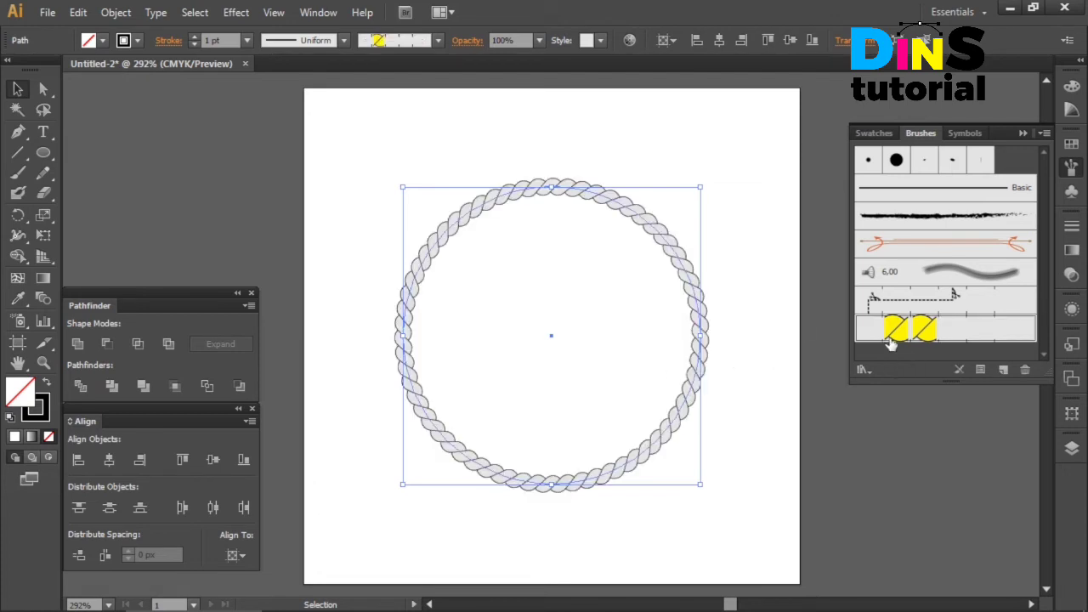
pyautogui.click(727, 314)
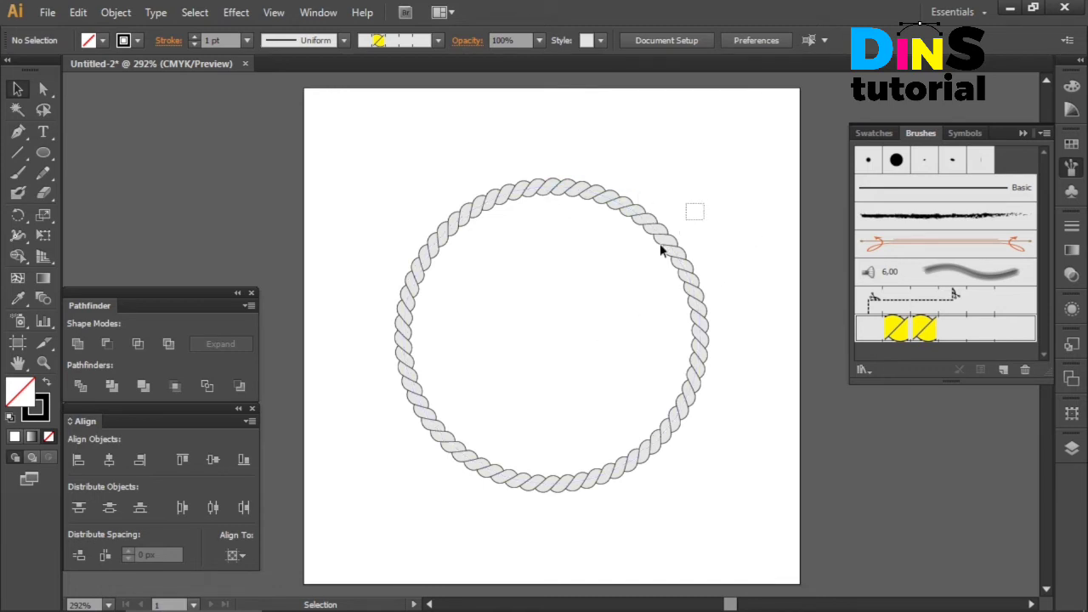
pyautogui.moveTo(659, 243); pyautogui.dragTo(641, 267)
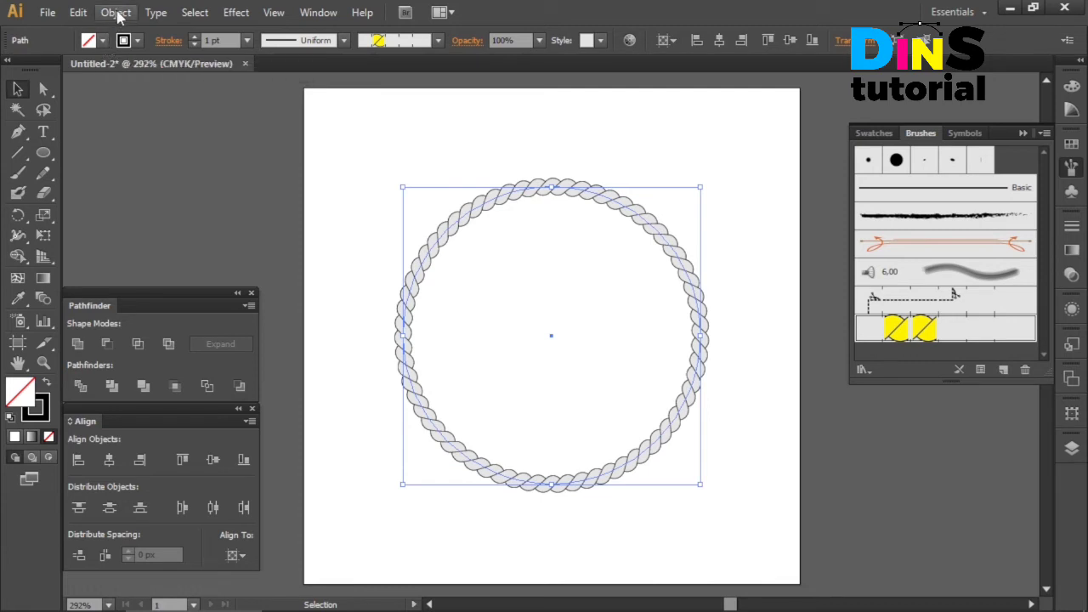
# Expand the rope brush into shapes and merge them with Pathfinder.
pyautogui.click(117, 14)
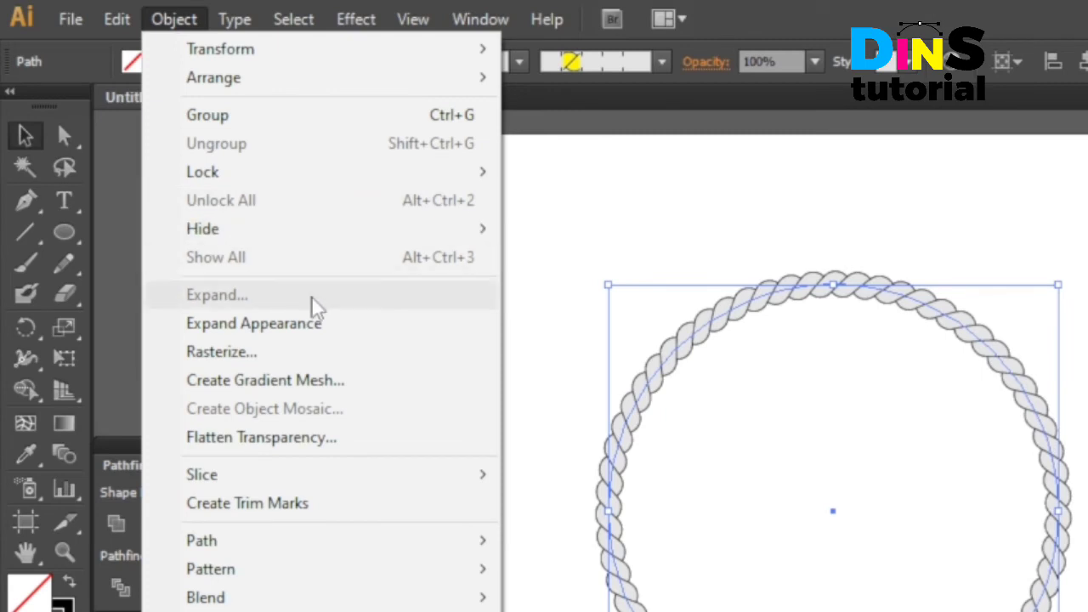
pyautogui.click(323, 323)
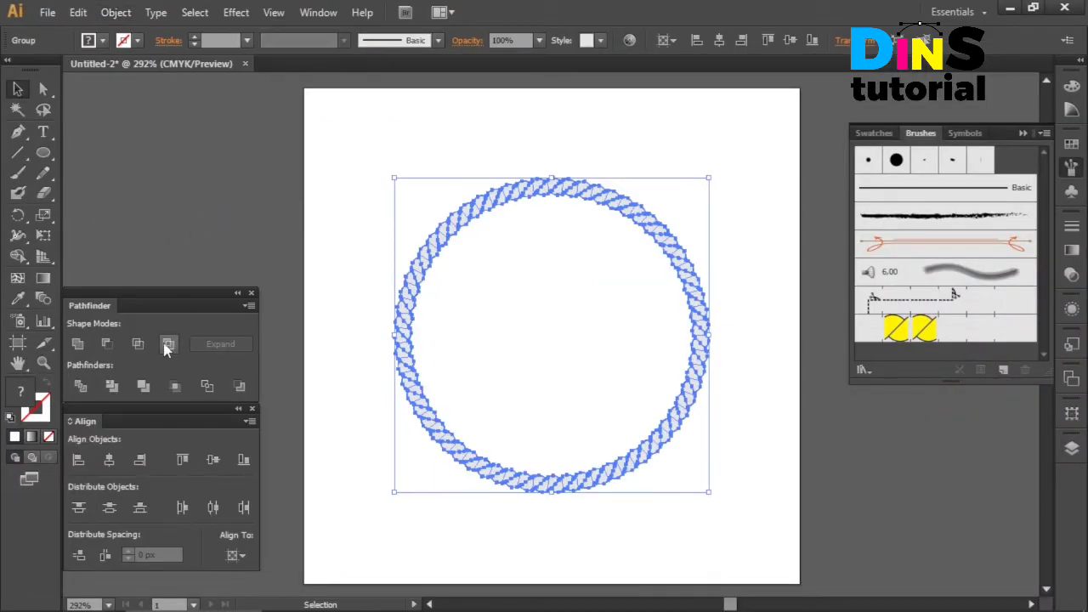
pyautogui.click(144, 387)
# Ungroup the rope circle and check that individual rope segments are selectable.
pyautogui.rightClick(436, 315)
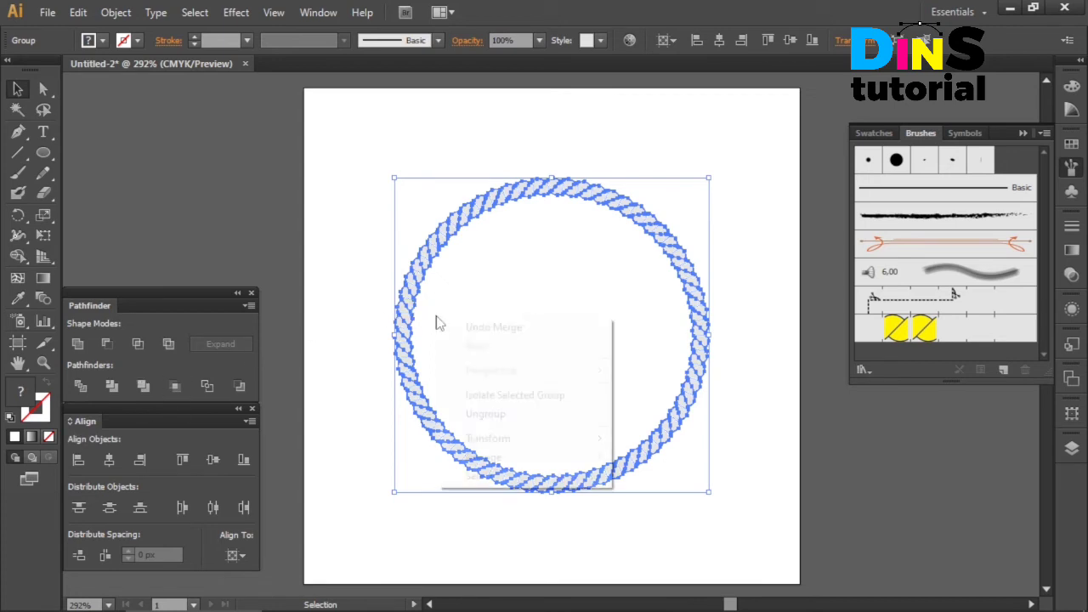
pyautogui.click(495, 414)
pyautogui.click(365, 403)
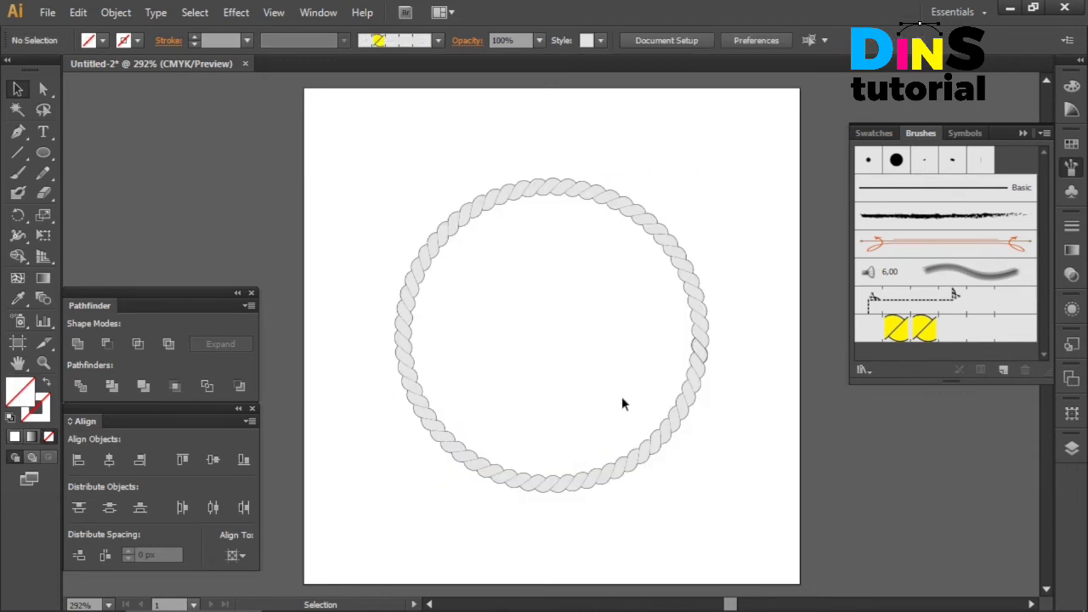
pyautogui.moveTo(783, 247); pyautogui.dragTo(621, 359)
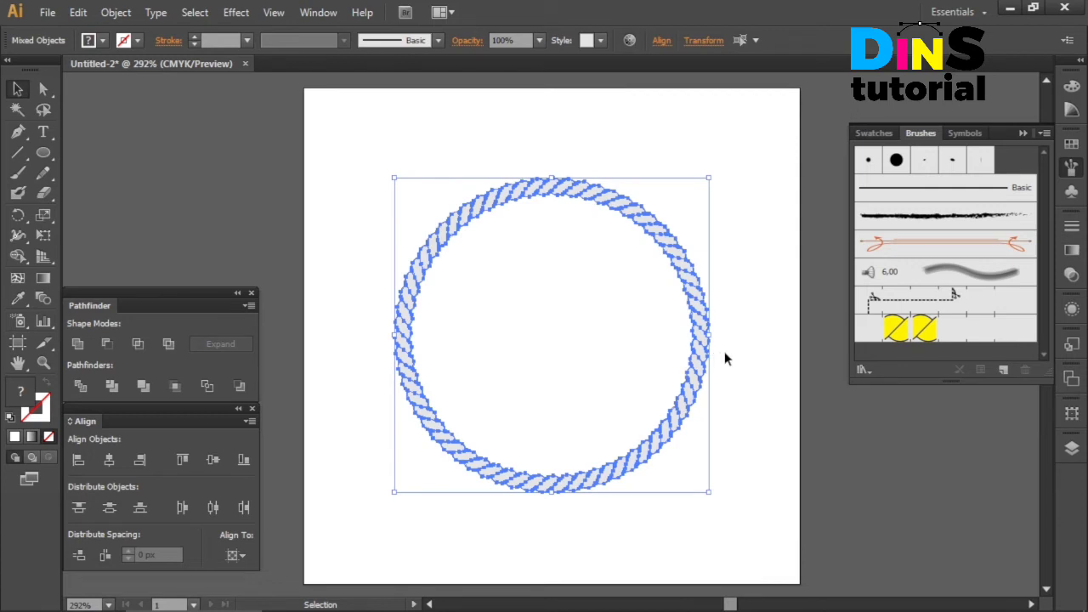
pyautogui.click(721, 350)
pyautogui.keyDown('ctrl'); pyautogui.click(704, 341); pyautogui.keyUp('ctrl')
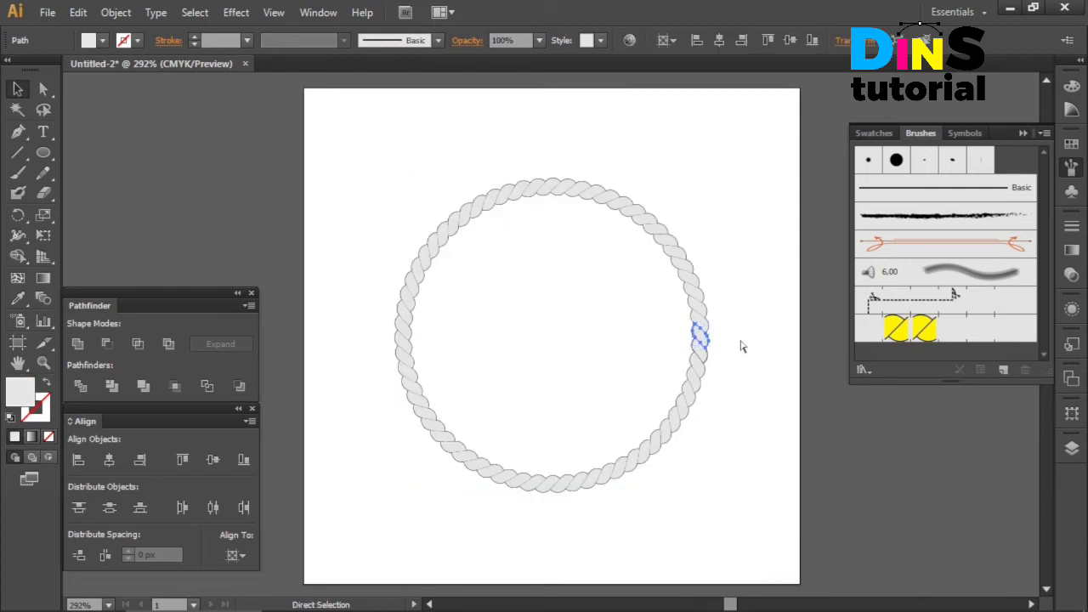
pyautogui.hotkey('ctrl', 'a')
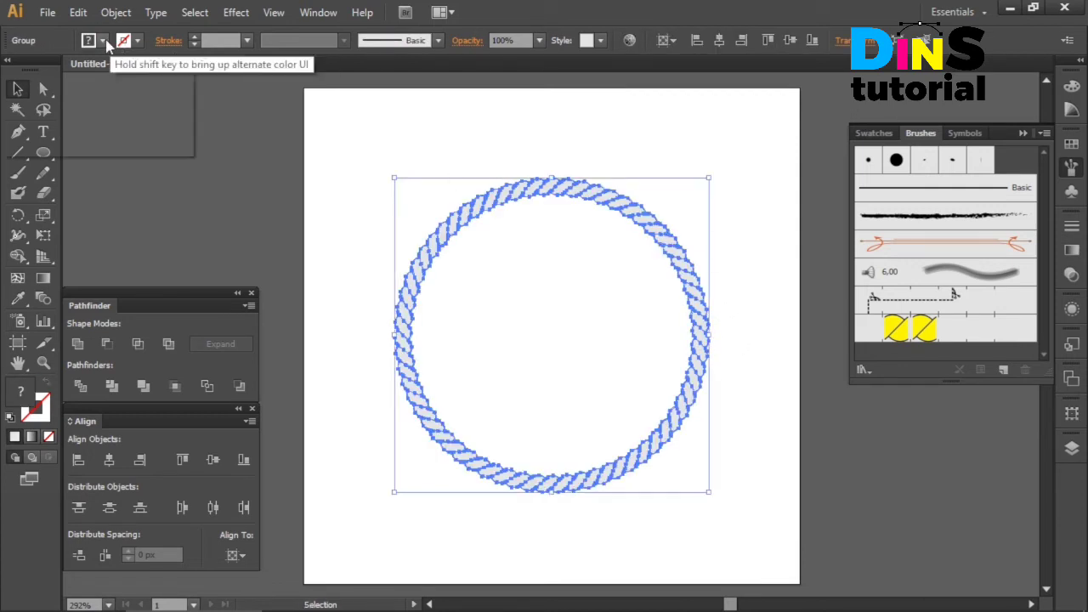
# Fill the rope ring yellow and delete the solid inner disc in isolation mode.
pyautogui.click(103, 41)
pyautogui.click(70, 71)
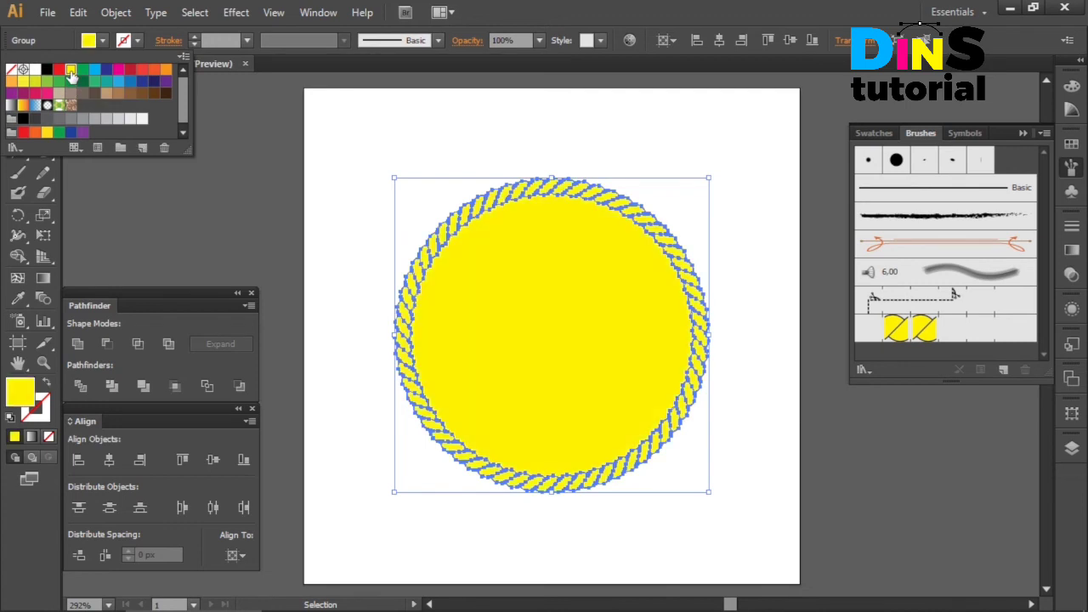
pyautogui.click(461, 298)
pyautogui.doubleClick(461, 298)
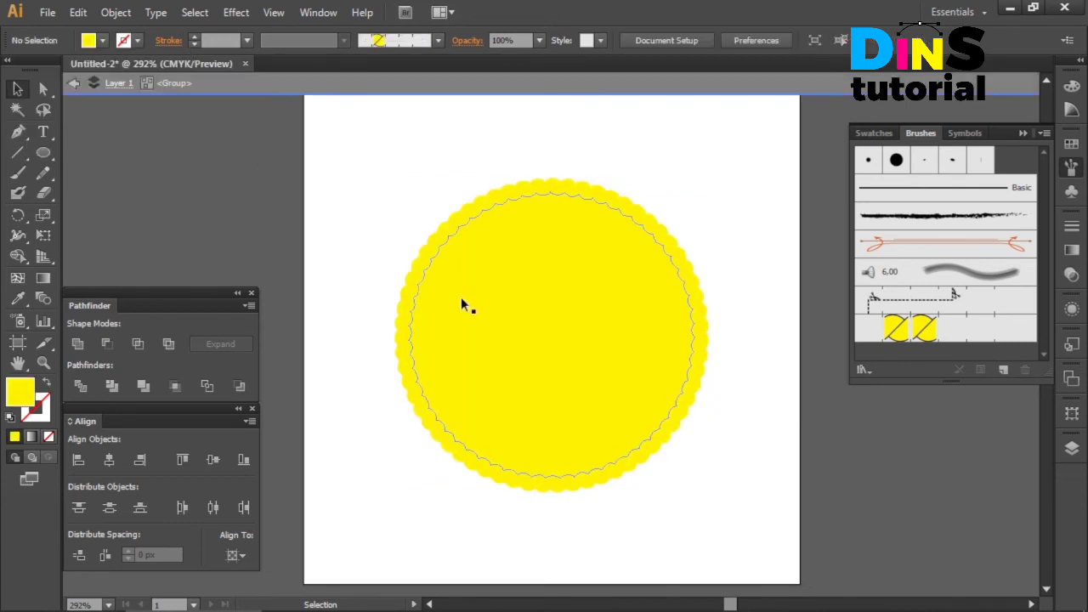
pyautogui.click(513, 308)
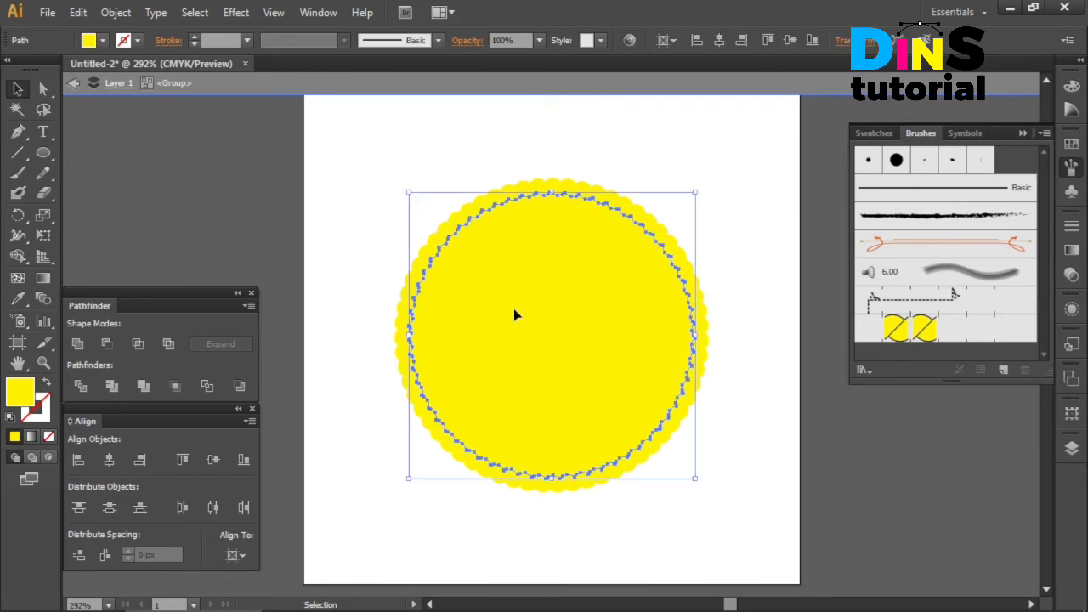
pyautogui.press('Delete')
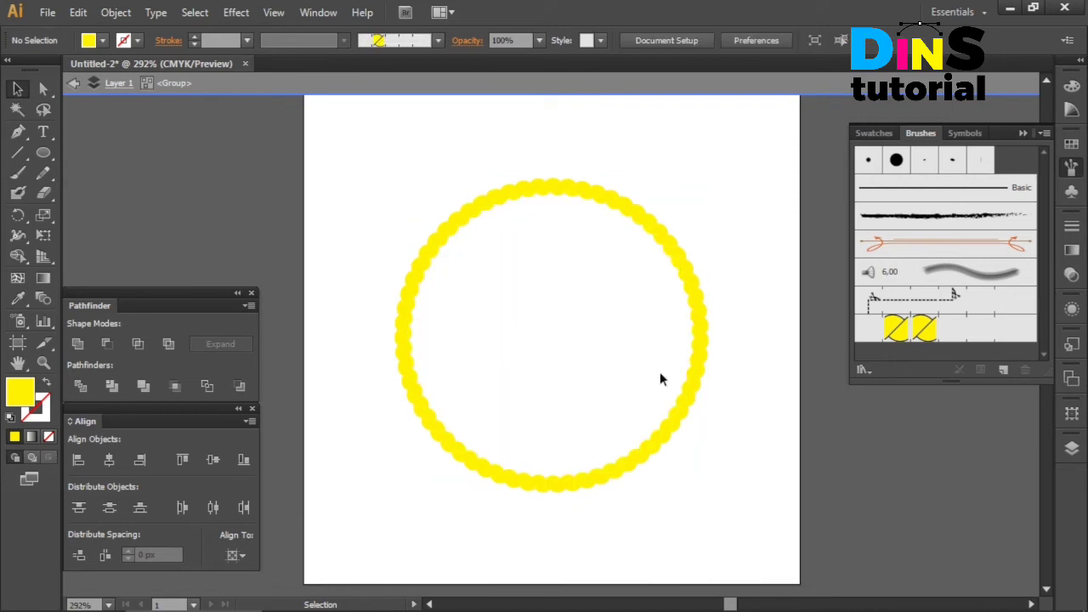
pyautogui.doubleClick(726, 365)
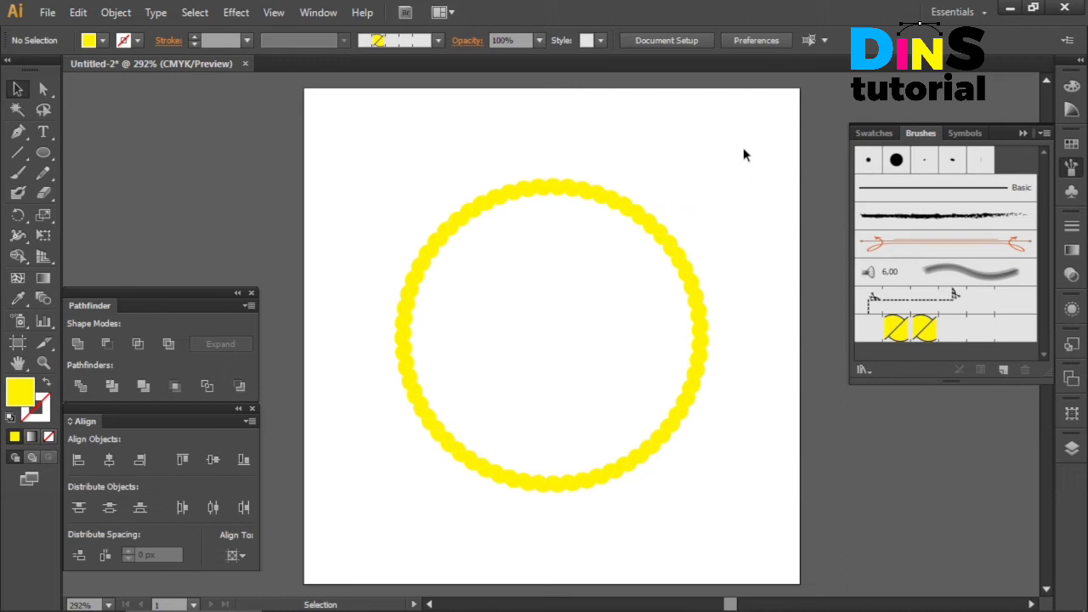
# Select the yellow rope ring and give it a black stroke from the Control bar.
pyautogui.moveTo(743, 147)
pyautogui.mouseDown()
pyautogui.moveTo(340, 475)
pyautogui.moveTo(316, 542)
pyautogui.moveTo(338, 549)
pyautogui.mouseUp()
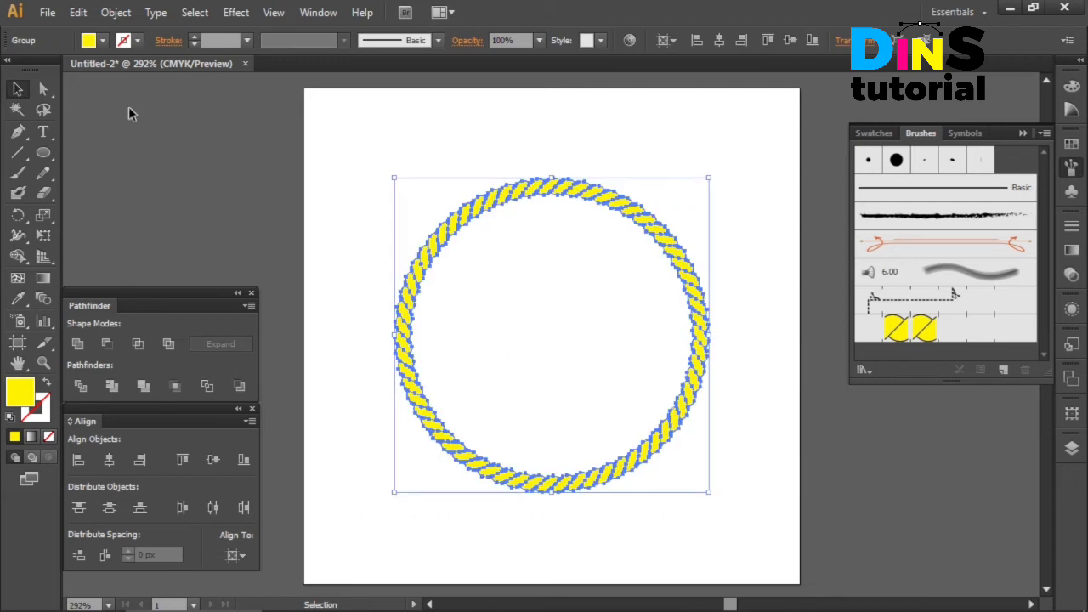
pyautogui.click(137, 40)
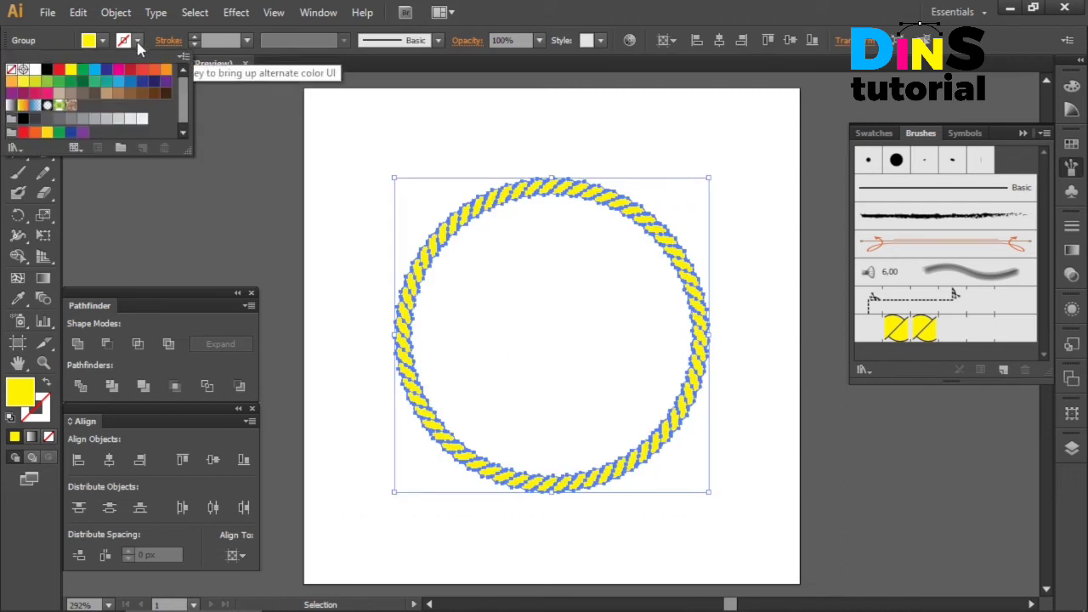
pyautogui.click(47, 71)
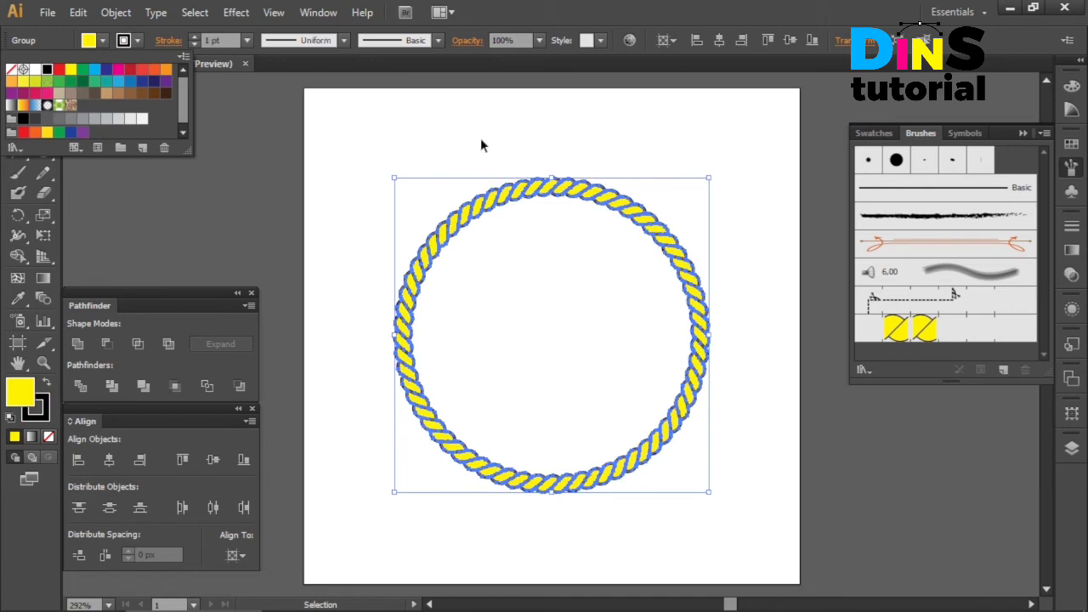
pyautogui.click(432, 160)
pyautogui.click(652, 163)
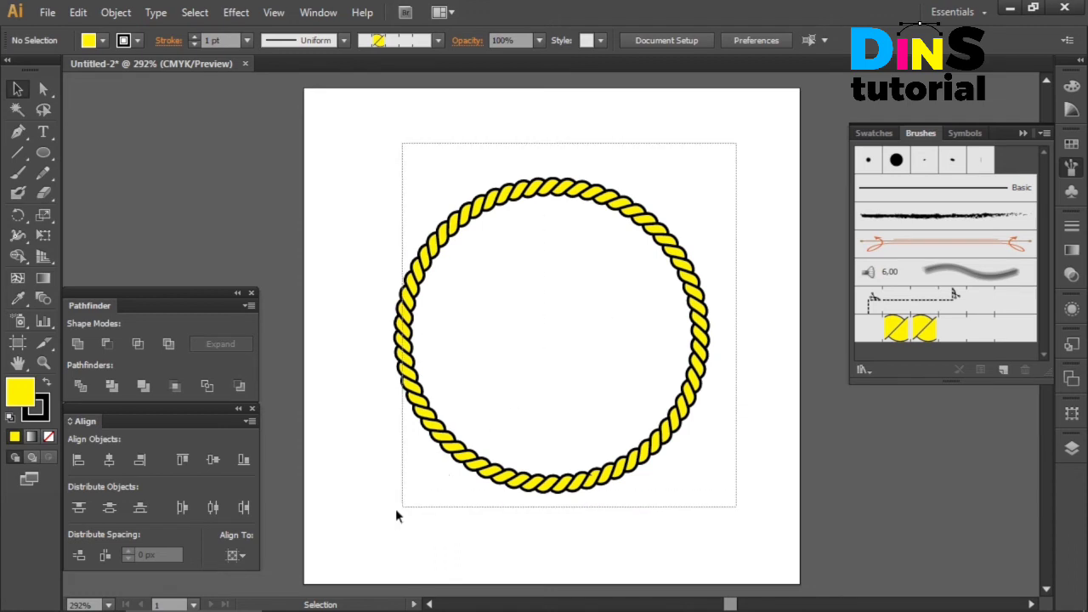
pyautogui.moveTo(741, 152); pyautogui.dragTo(368, 517)
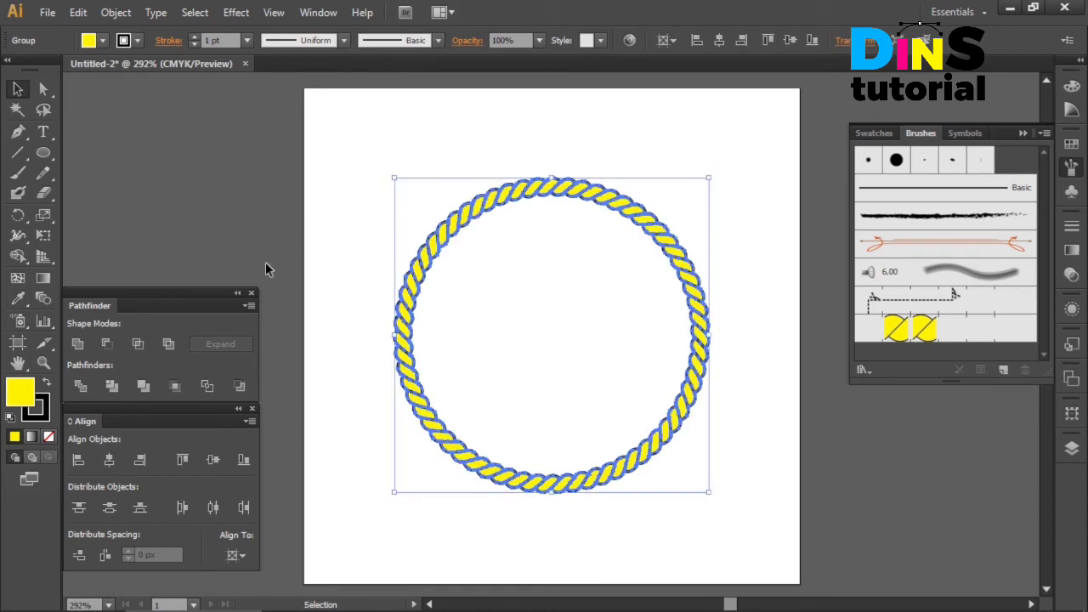
# Fill the rope ring brown (C=50 M=50 Y=60 K=25) with a darker brown 0.5 pt outline.
pyautogui.click(102, 41)
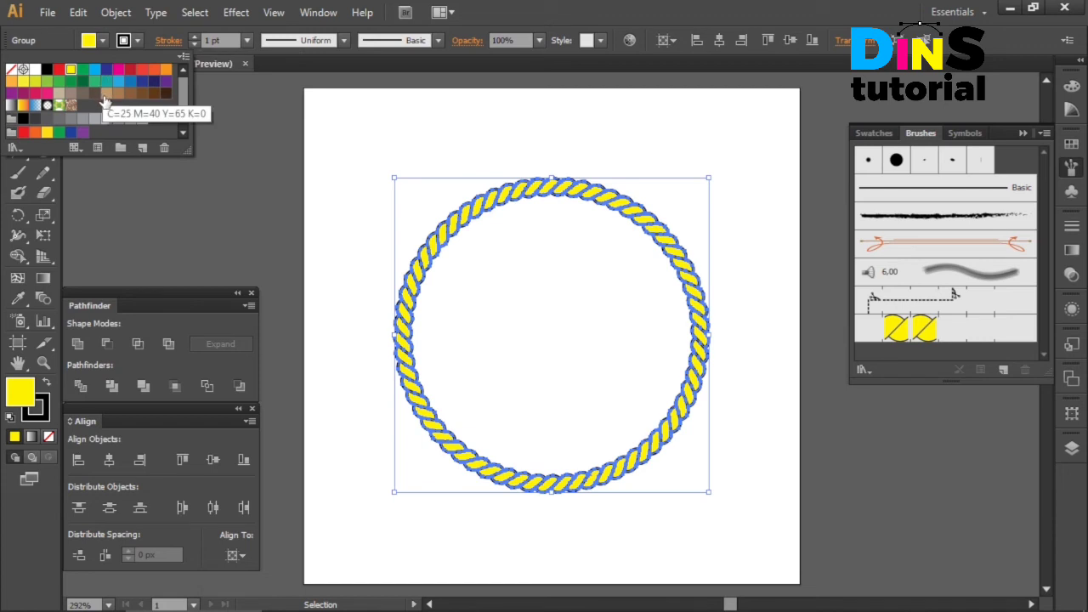
pyautogui.click(71, 93)
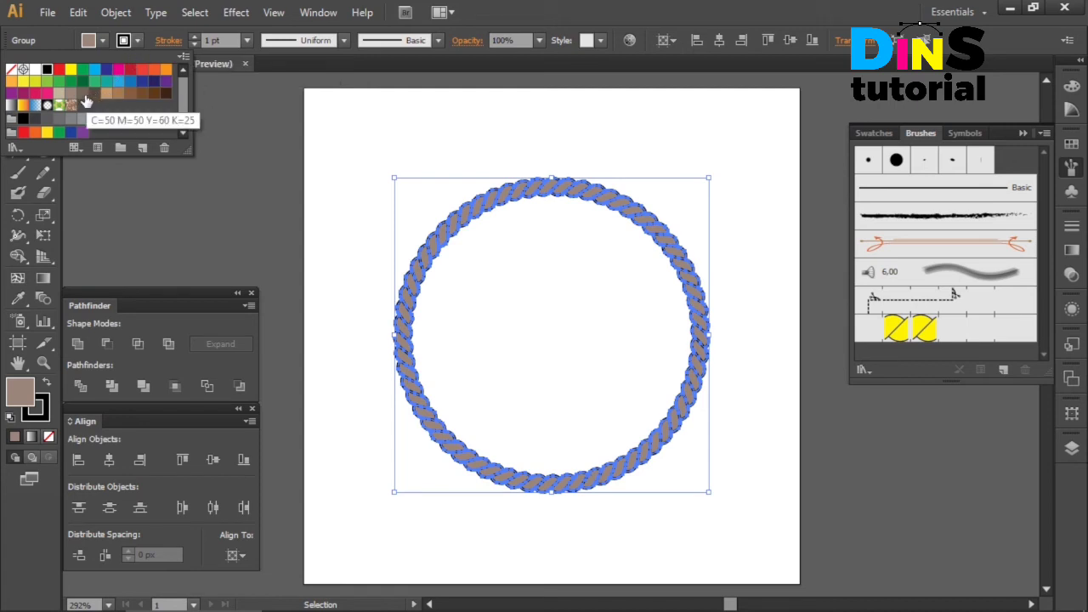
pyautogui.click(94, 93)
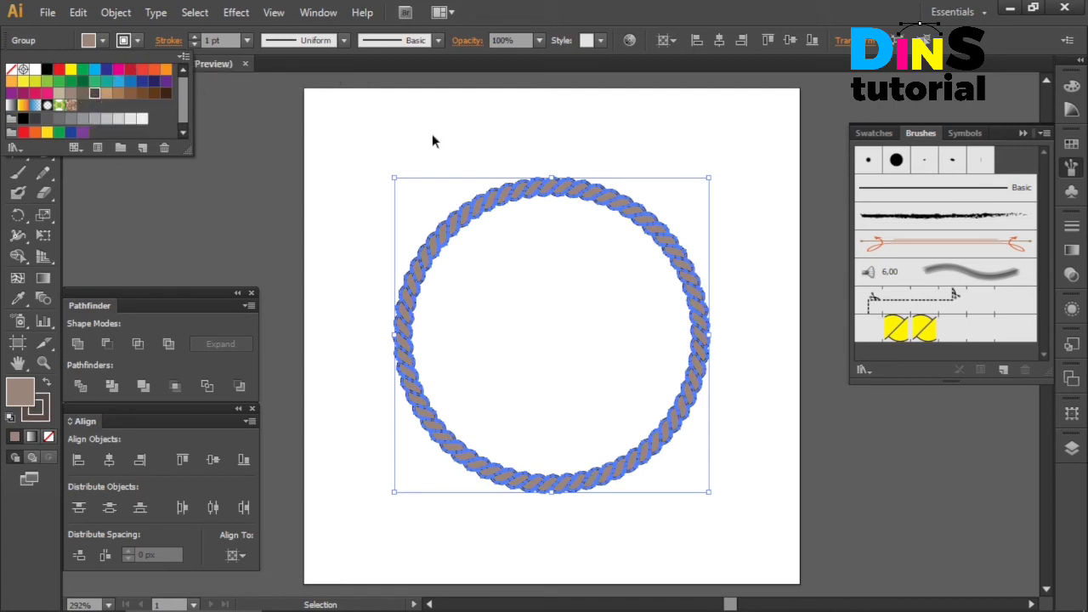
pyautogui.click(247, 45)
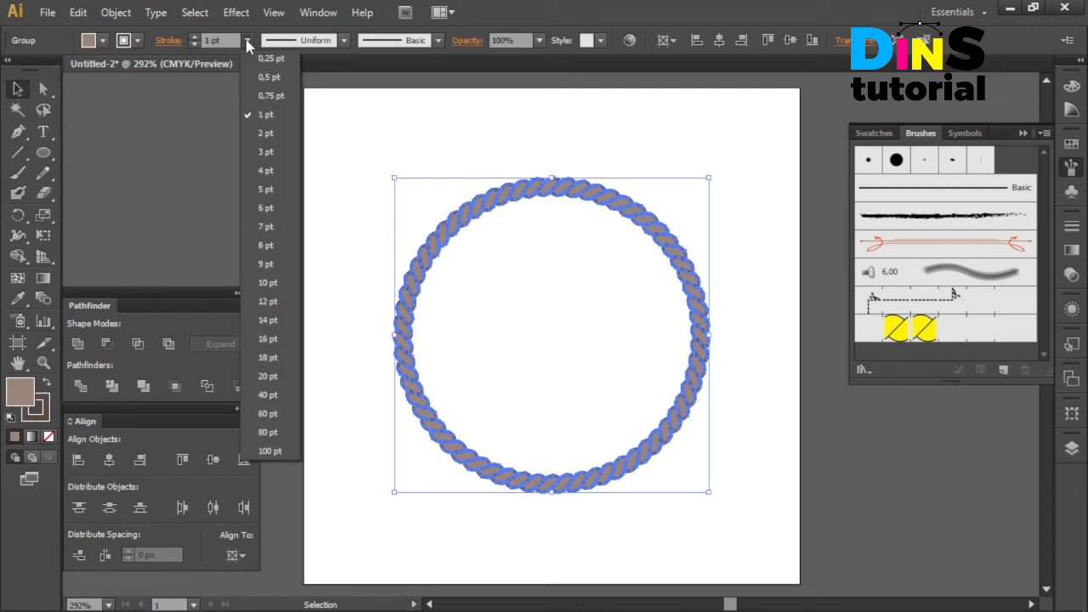
pyautogui.click(262, 71)
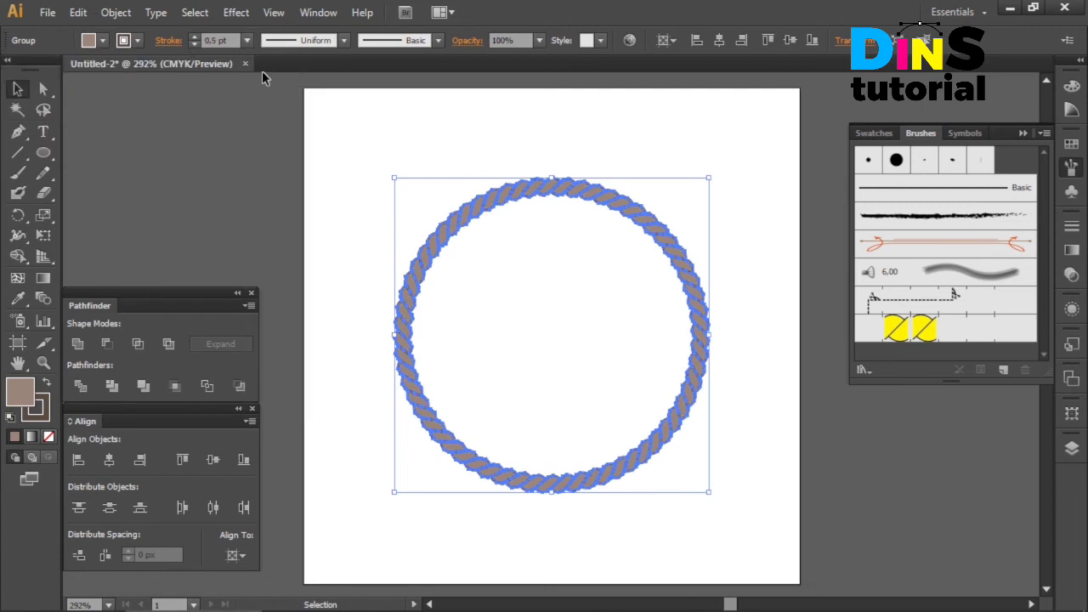
pyautogui.click(390, 138)
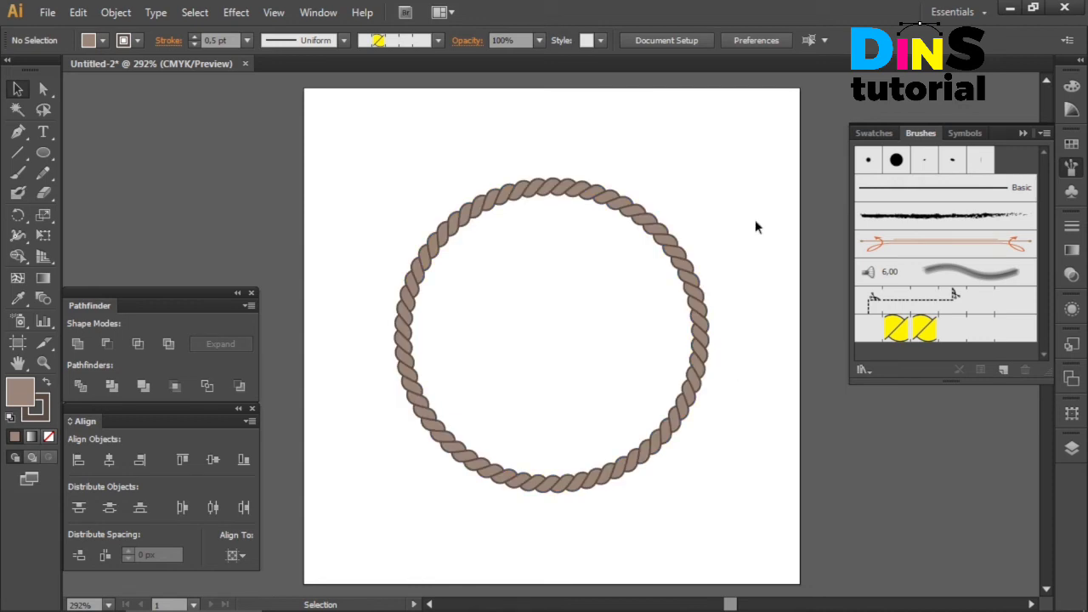
# Draw a rounded rectangle inside the brown rope ring.
pyautogui.click(43, 153)
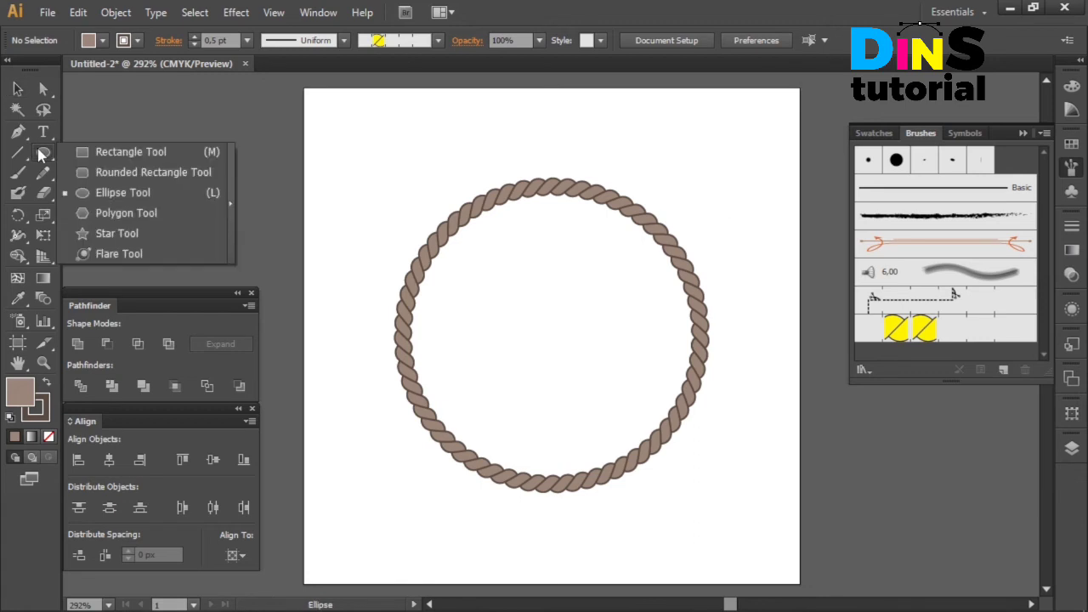
pyautogui.click(116, 172)
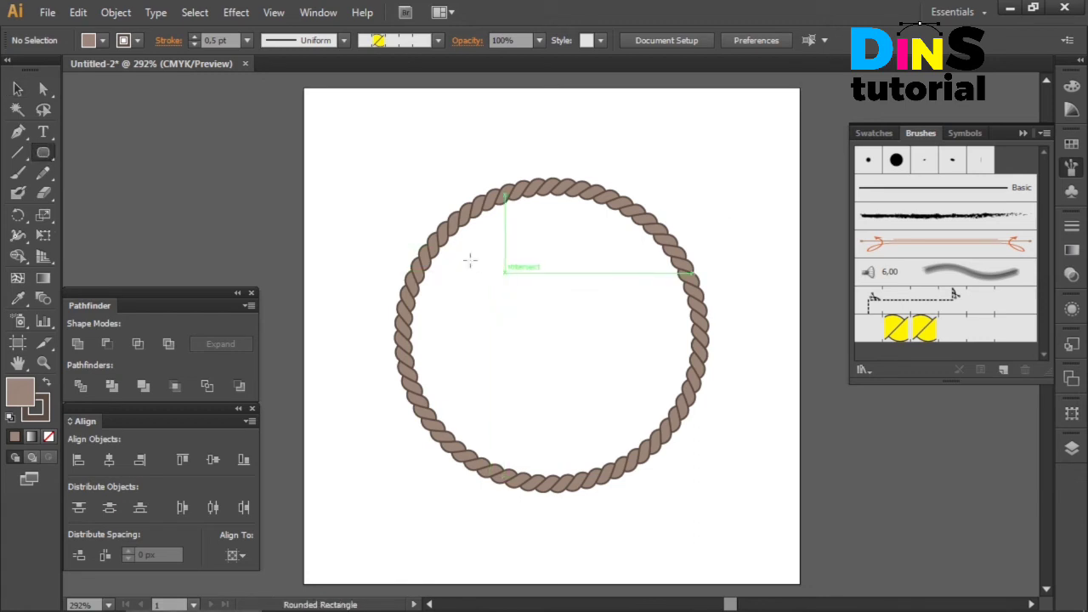
pyautogui.moveTo(459, 256)
pyautogui.mouseDown()
pyautogui.moveTo(634, 396)
pyautogui.moveTo(644, 441)
pyautogui.mouseUp()
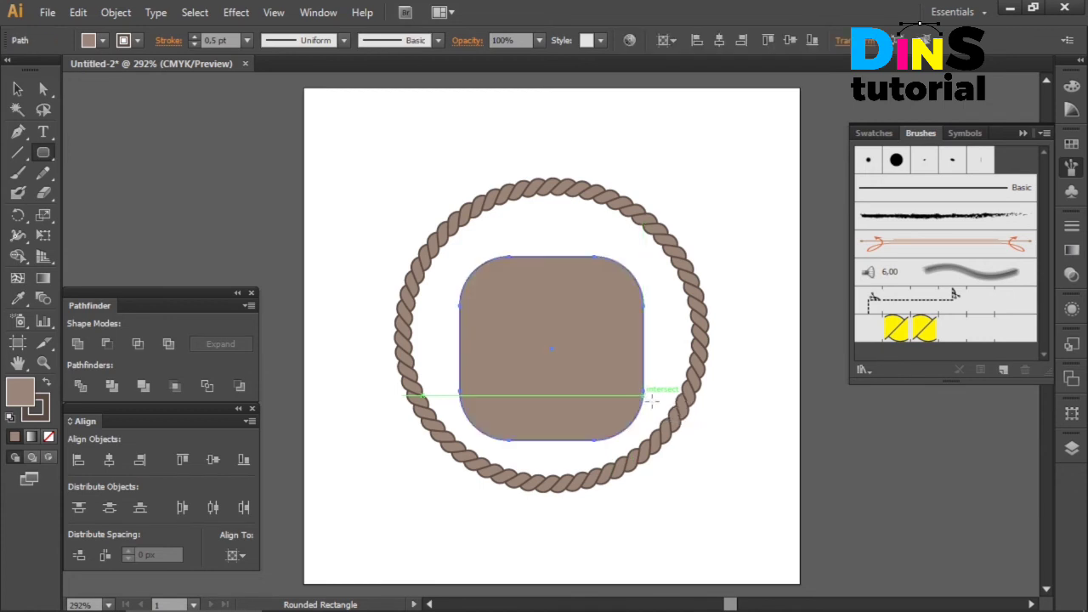
# Remove the rounded square's fill, stroke it with the light-grey Tali rope brush, and leave nothing selected.
pyautogui.press('v')
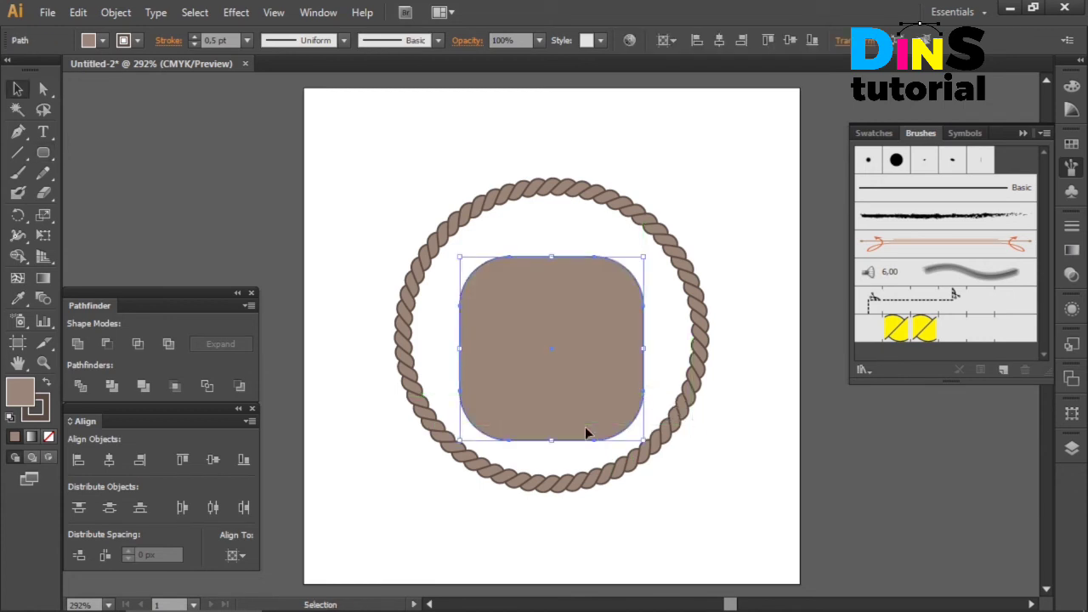
pyautogui.press('/')
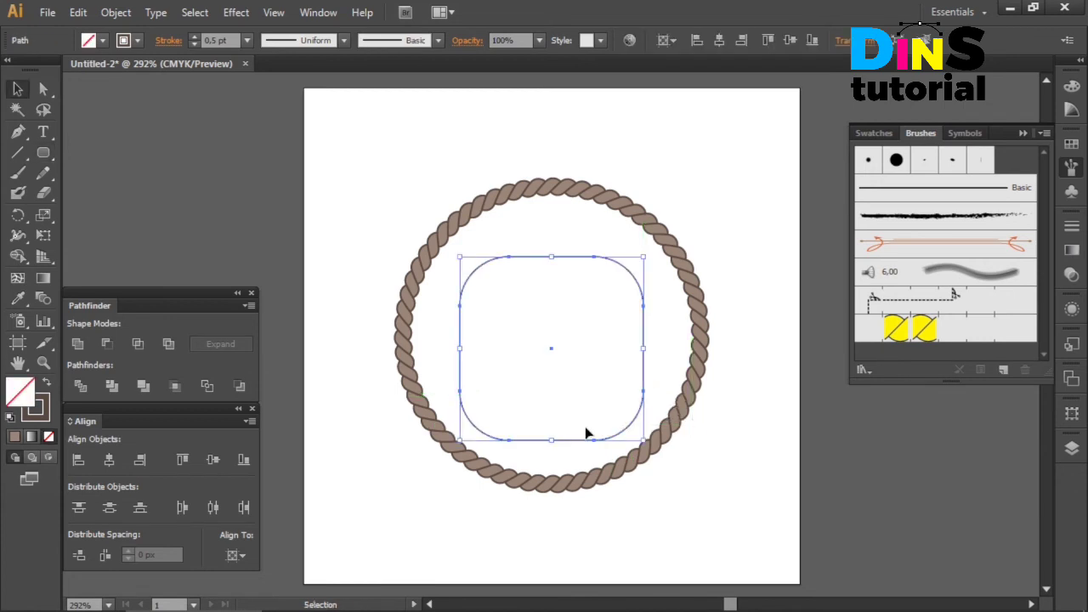
pyautogui.click(945, 335)
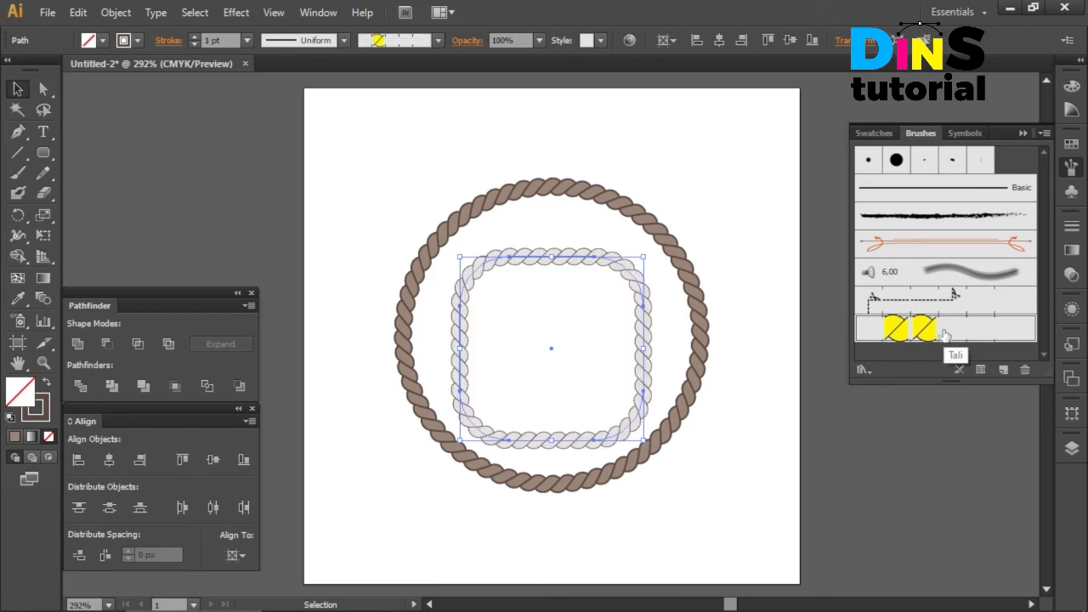
pyautogui.click(759, 356)
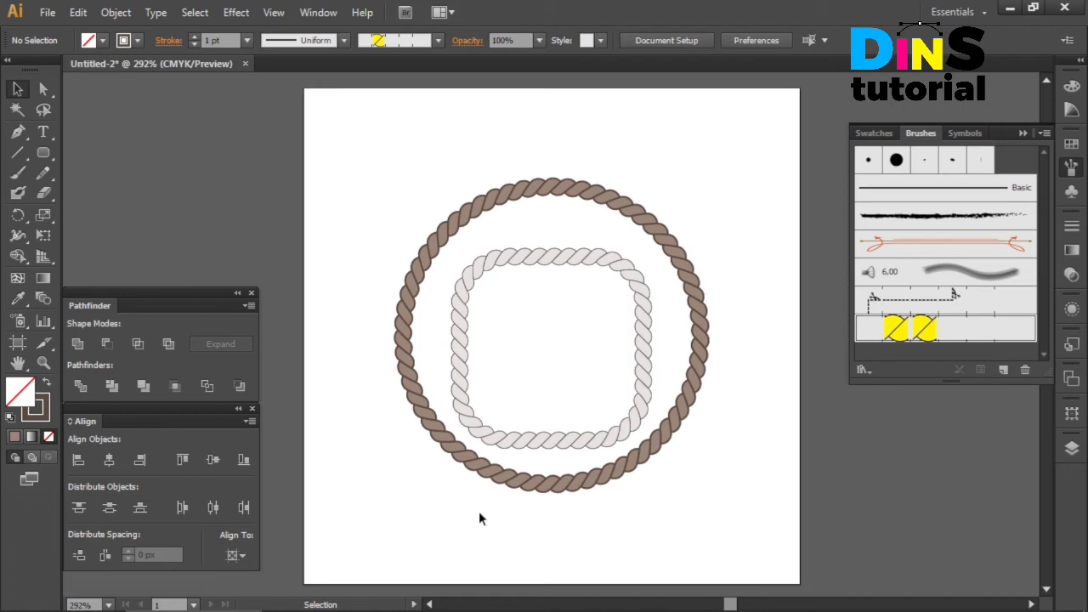
pyautogui.click(526, 439)
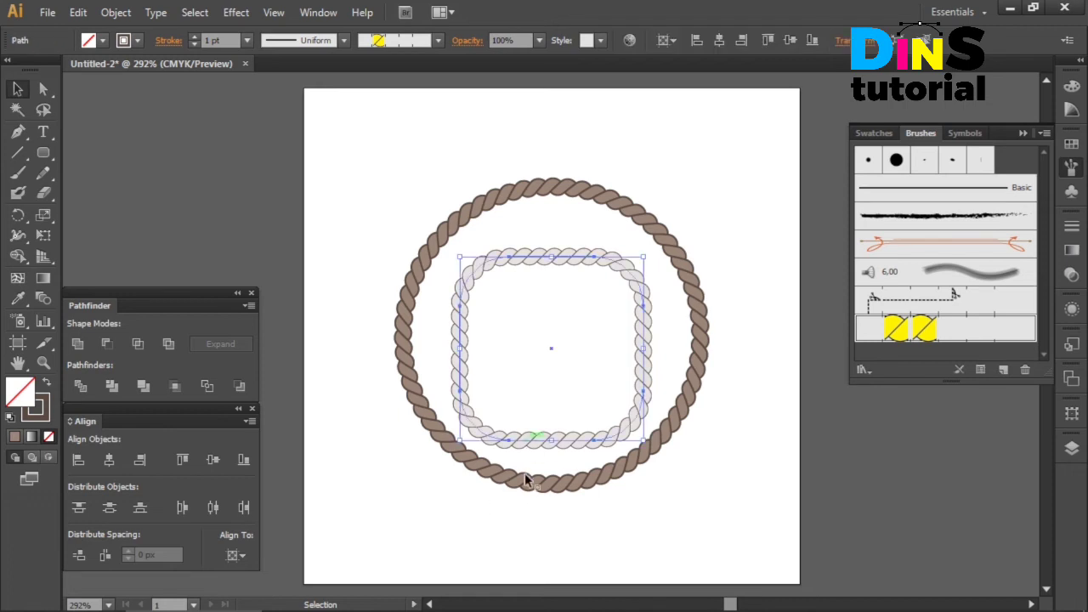
pyautogui.click(533, 517)
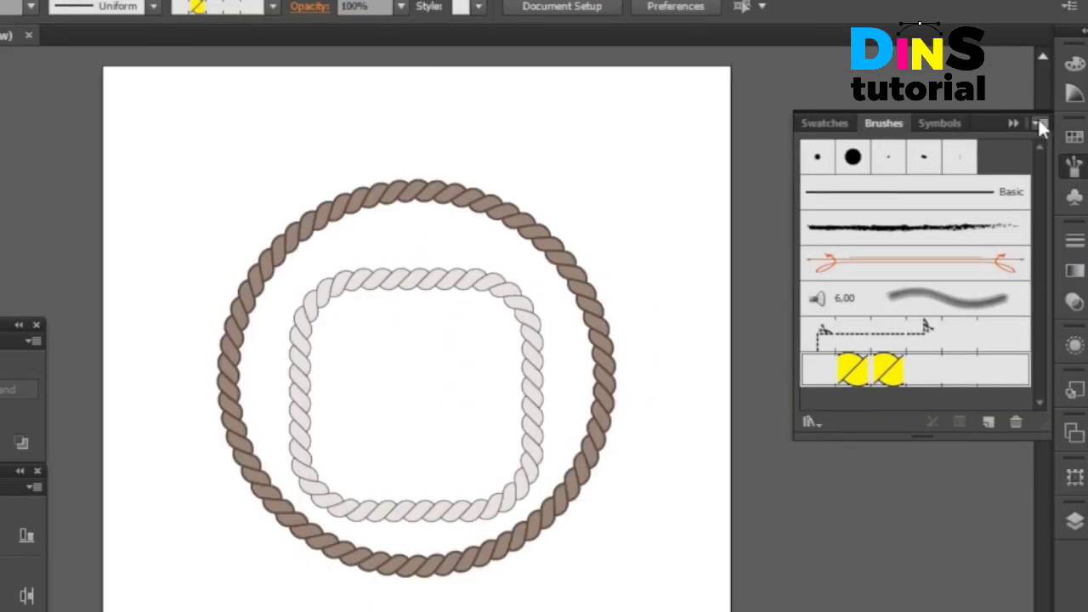
# Save the document's brushes from the Brushes panel as a library file named Tambang.
pyautogui.click(1042, 131)
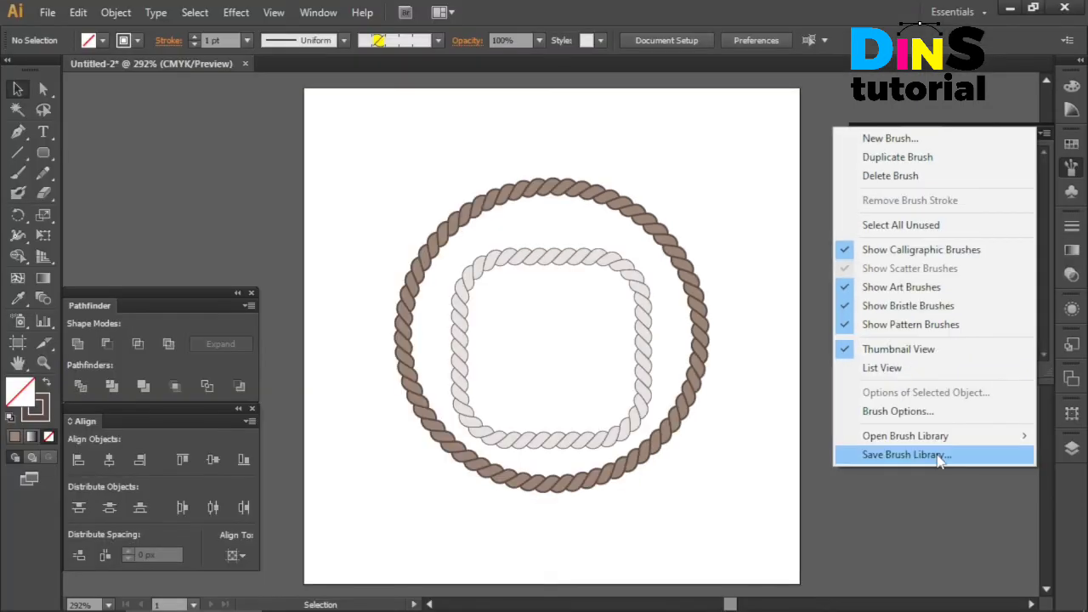
pyautogui.click(908, 531)
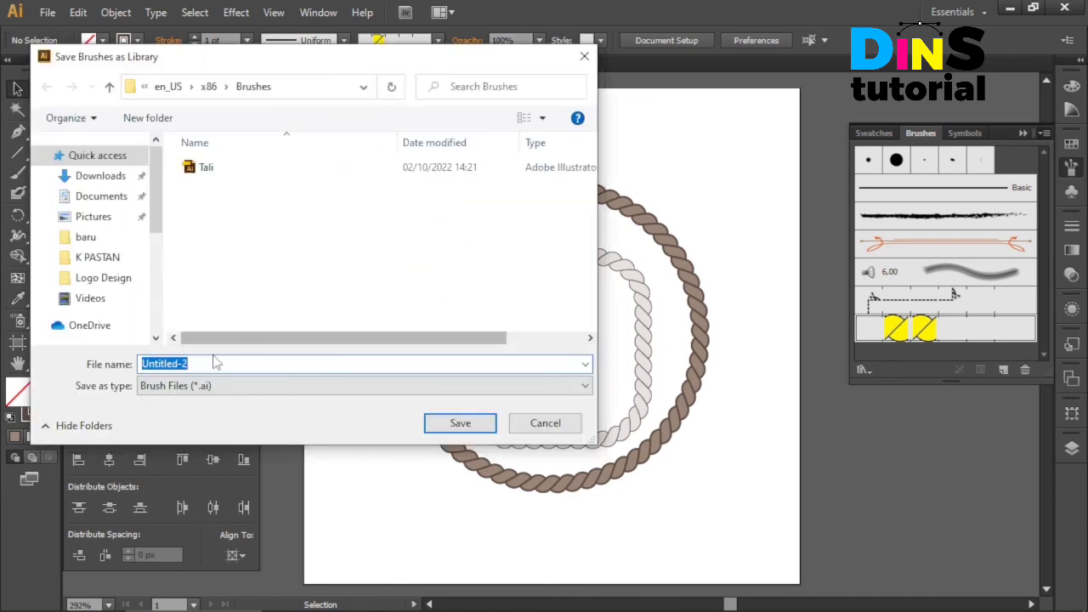
pyautogui.write('T')
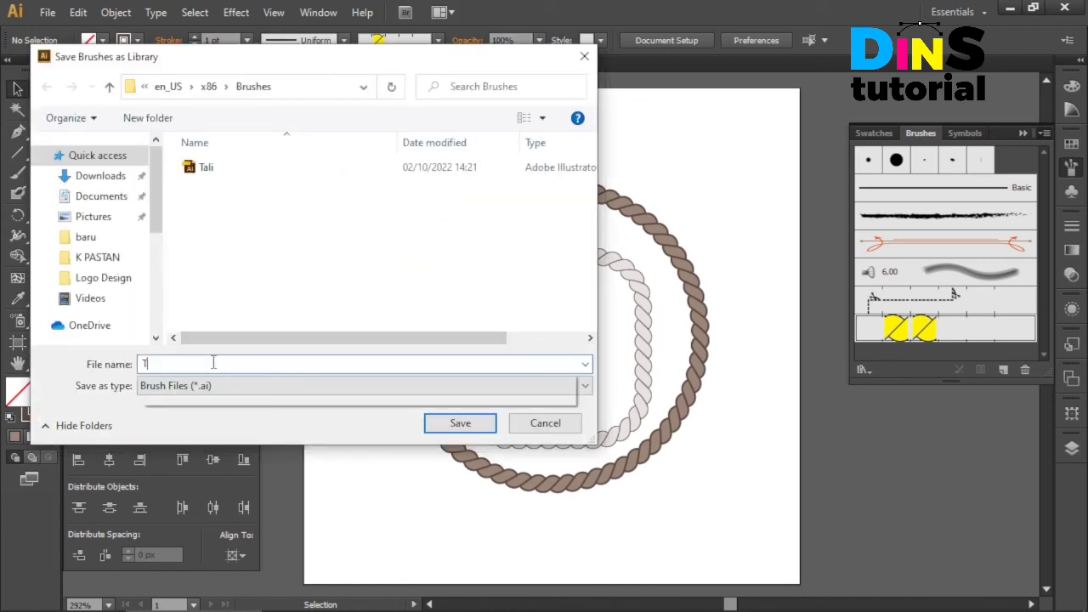
pyautogui.write('amba')
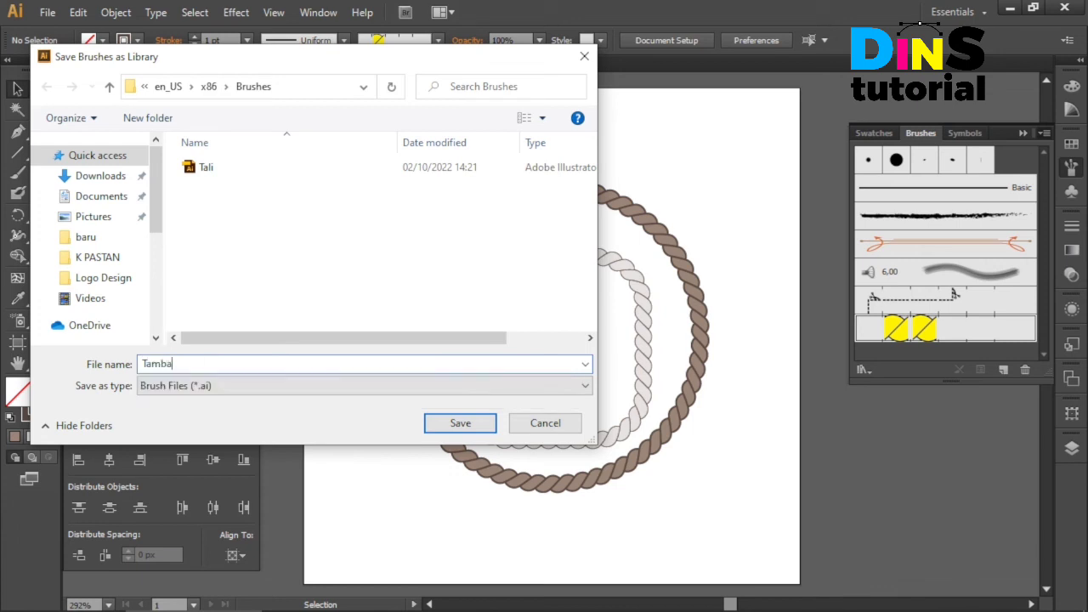
pyautogui.write('ng')
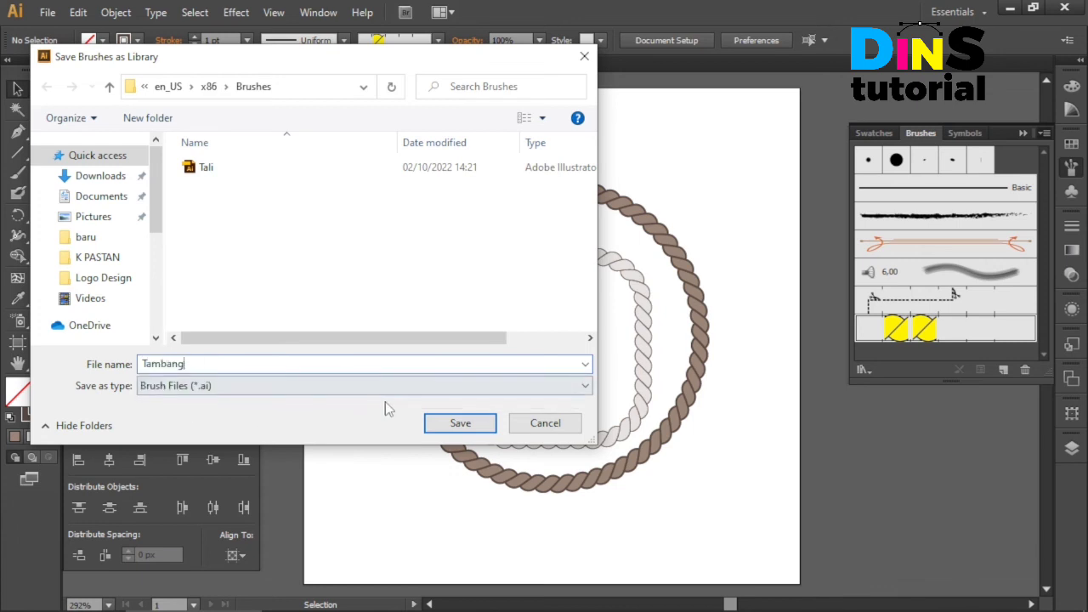
pyautogui.click(460, 424)
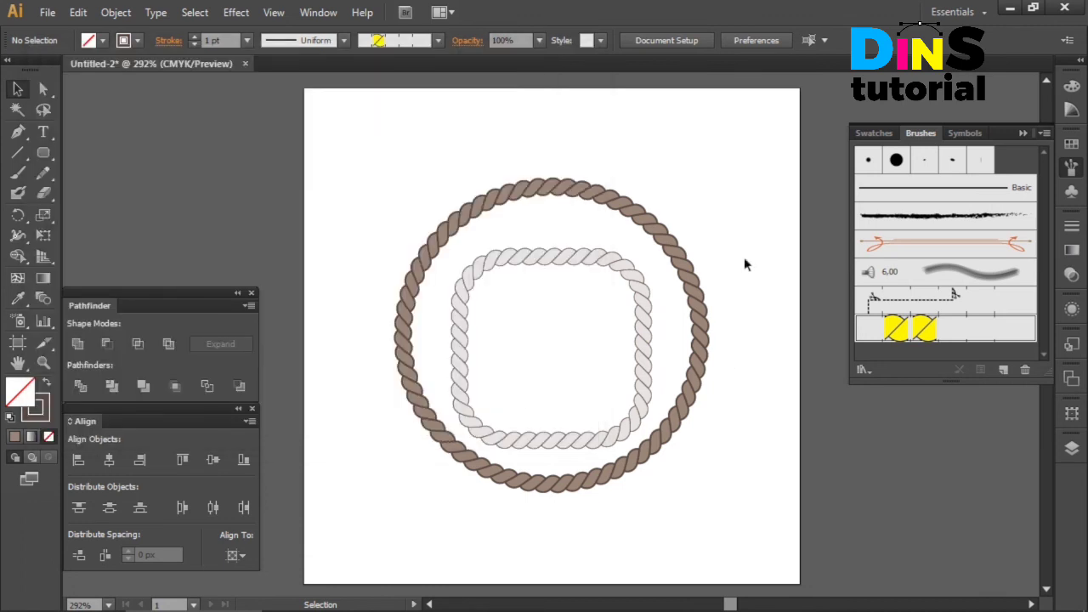
# Discard Untitled-2 unsaved and create a new 200 × 200 px document, Untitled-3.
pyautogui.click(245, 65)
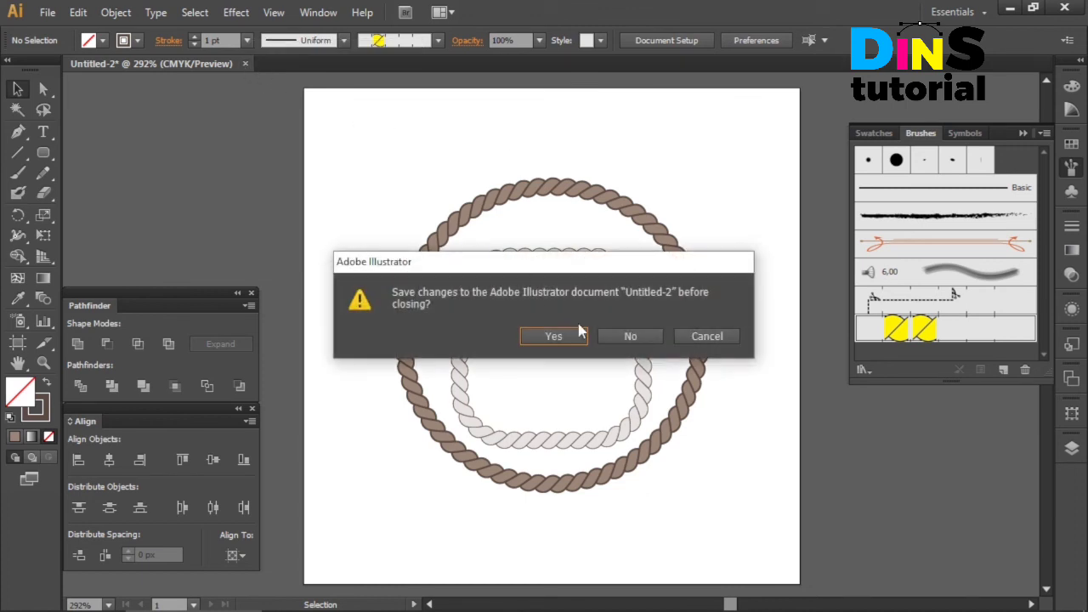
pyautogui.click(643, 340)
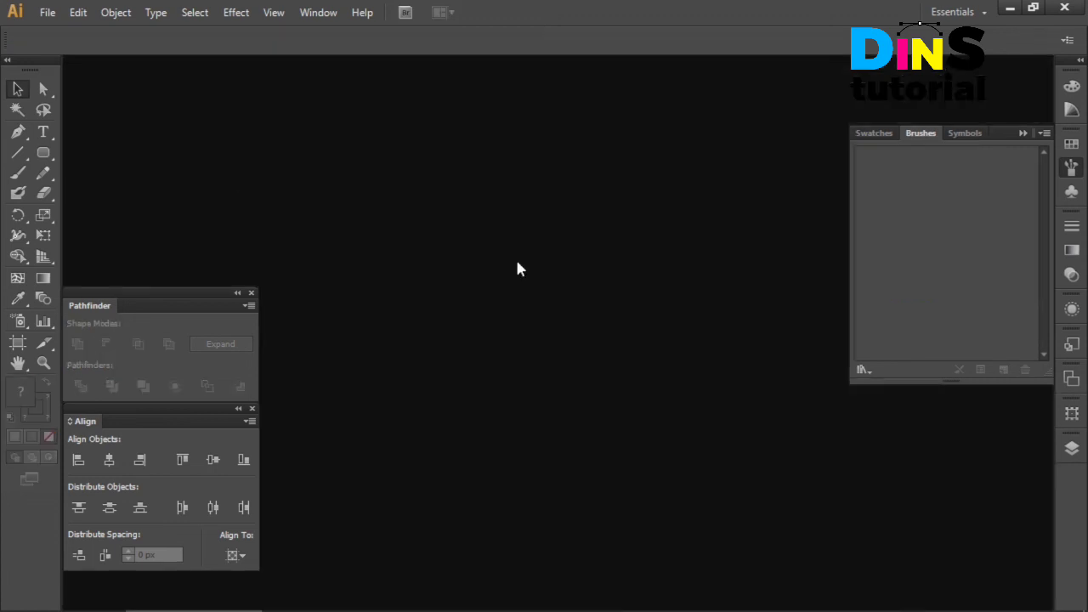
pyautogui.click(47, 14)
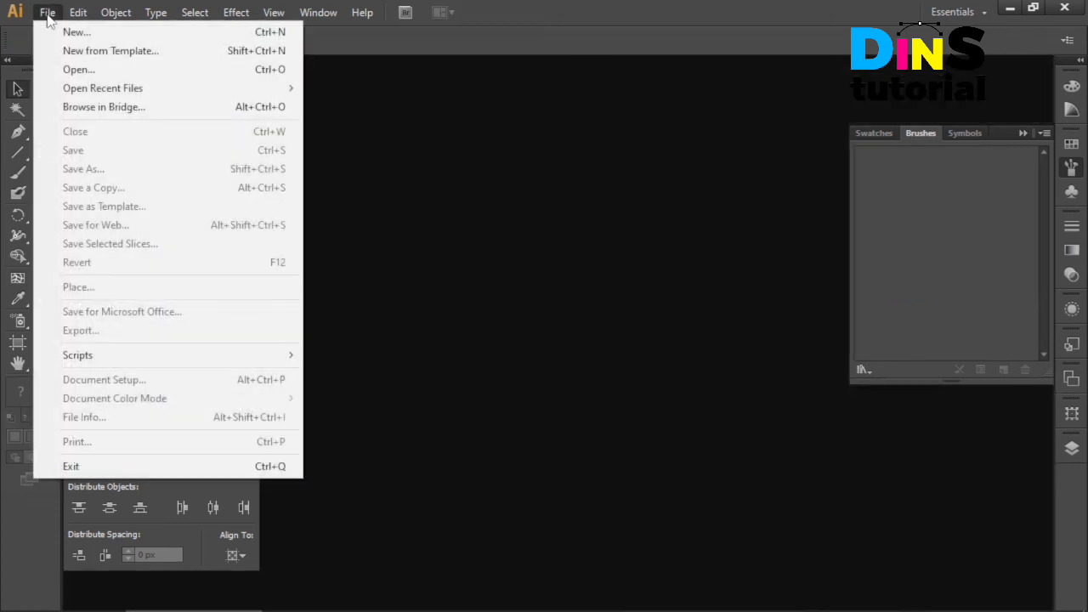
pyautogui.click(68, 31)
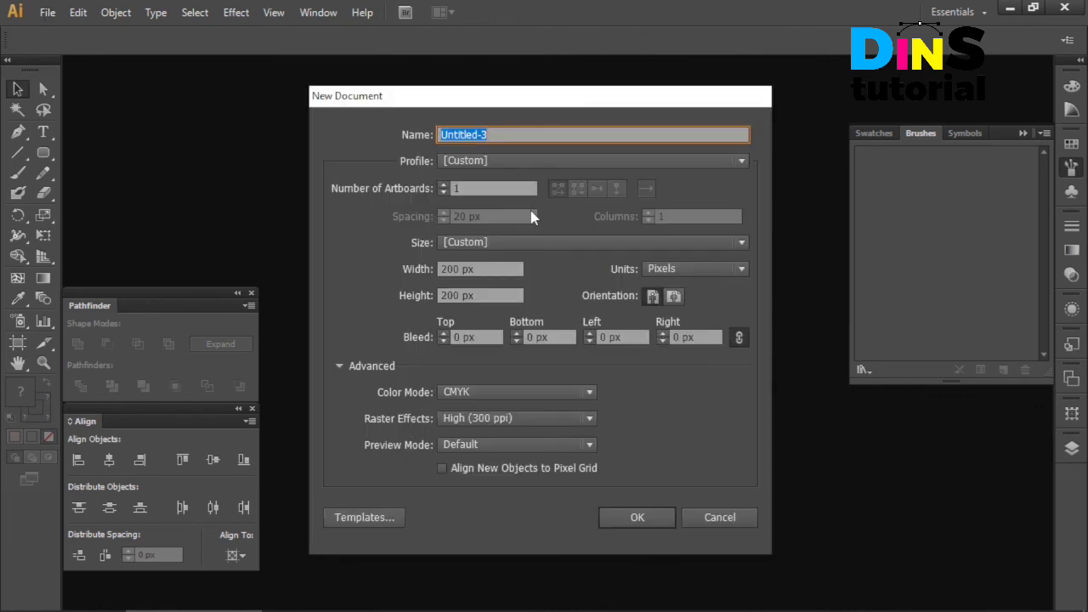
pyautogui.click(655, 515)
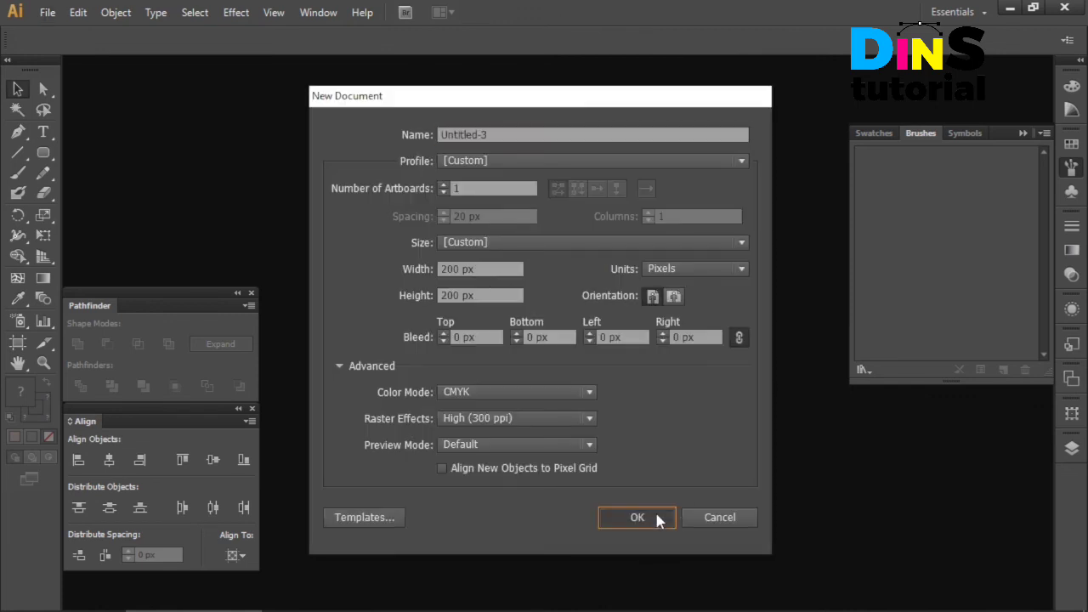
pyautogui.click(656, 514)
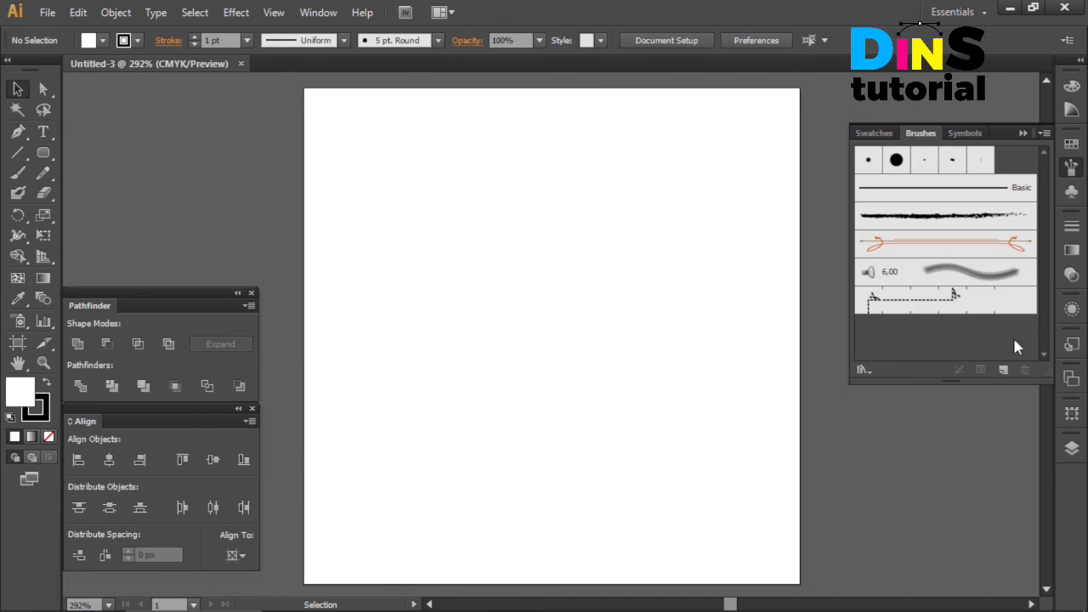
# Load the user-defined Tambang brush library and move its panel off the artboard.
pyautogui.click(1044, 134)
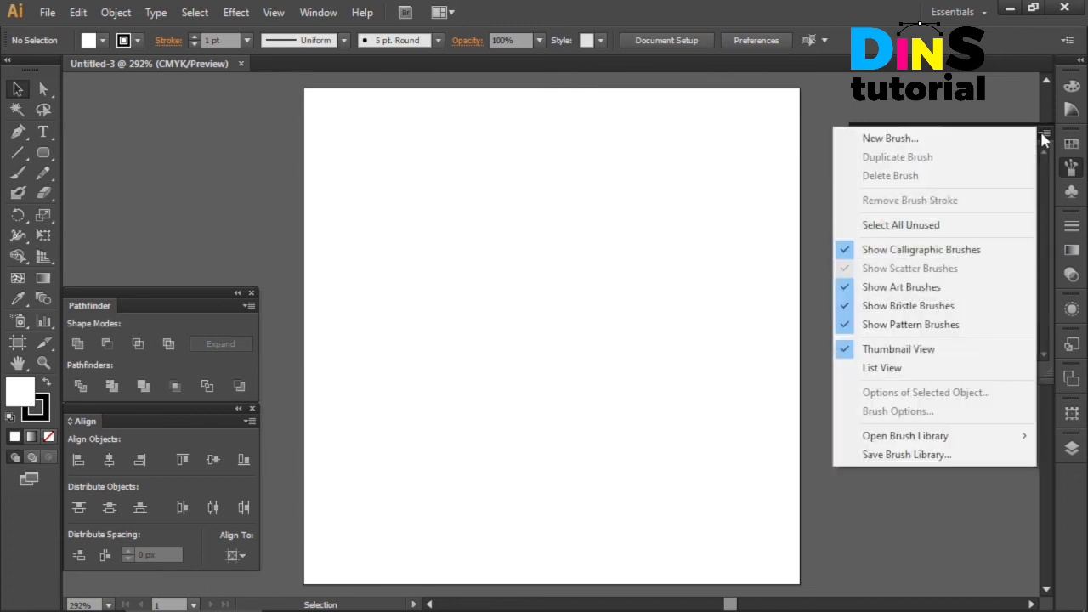
pyautogui.click(717, 175)
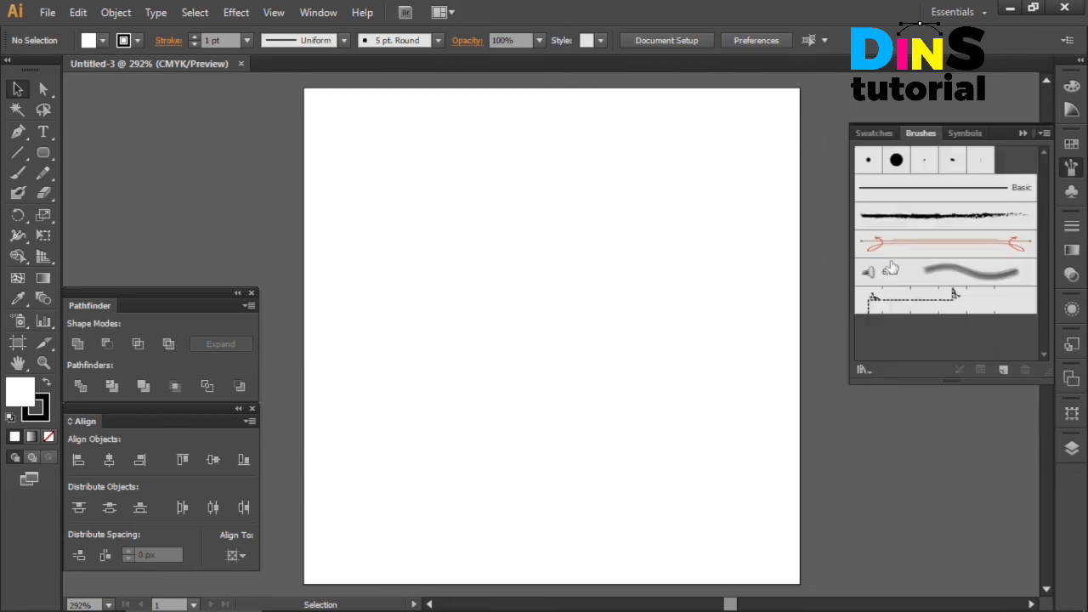
pyautogui.click(1044, 133)
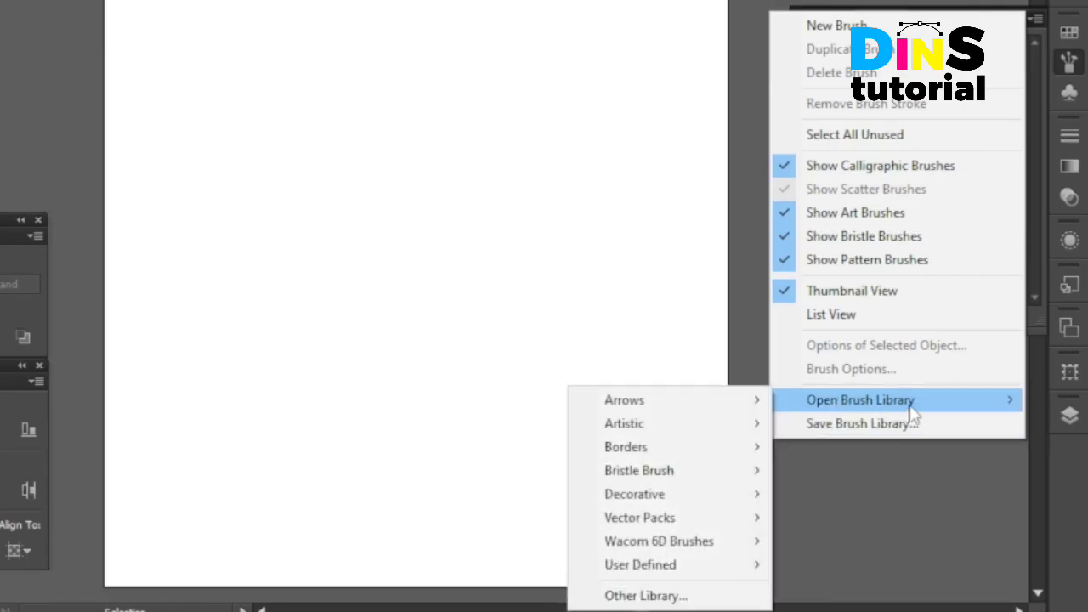
pyautogui.moveTo(861, 399)
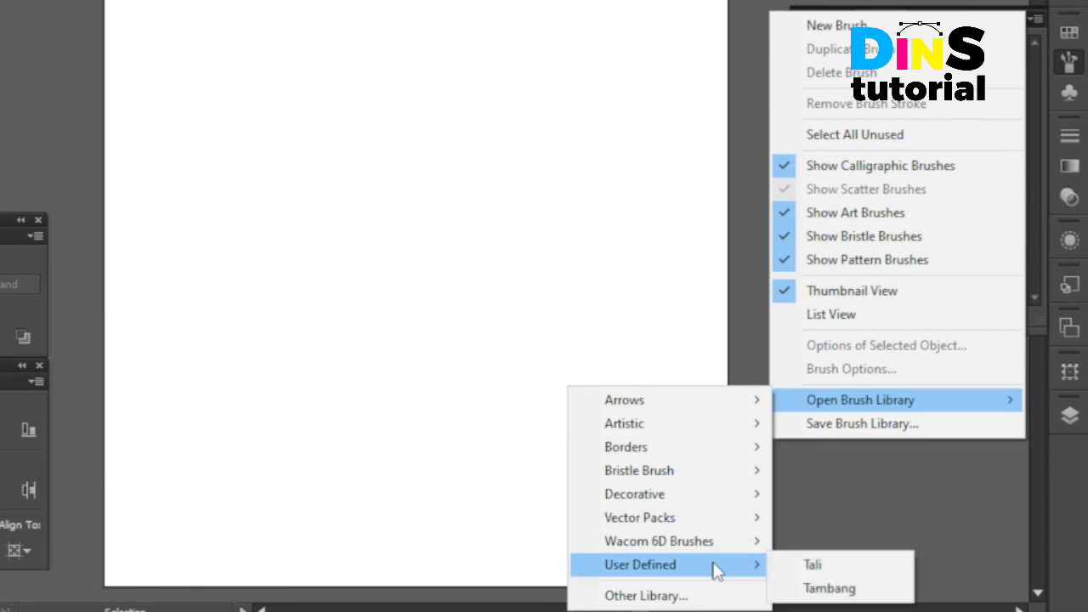
pyautogui.moveTo(640, 565)
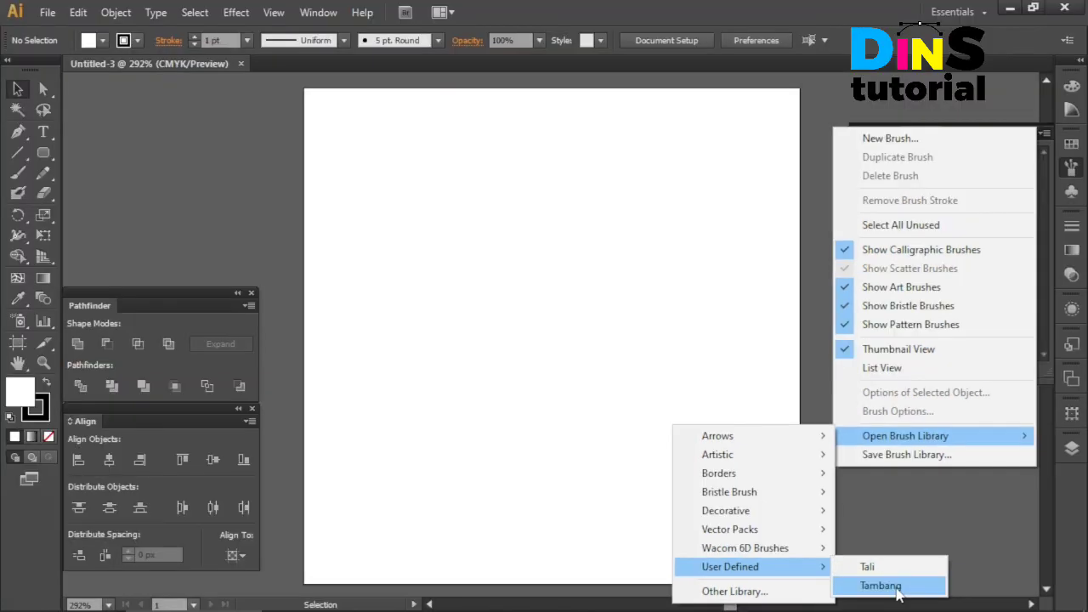
pyautogui.click(850, 595)
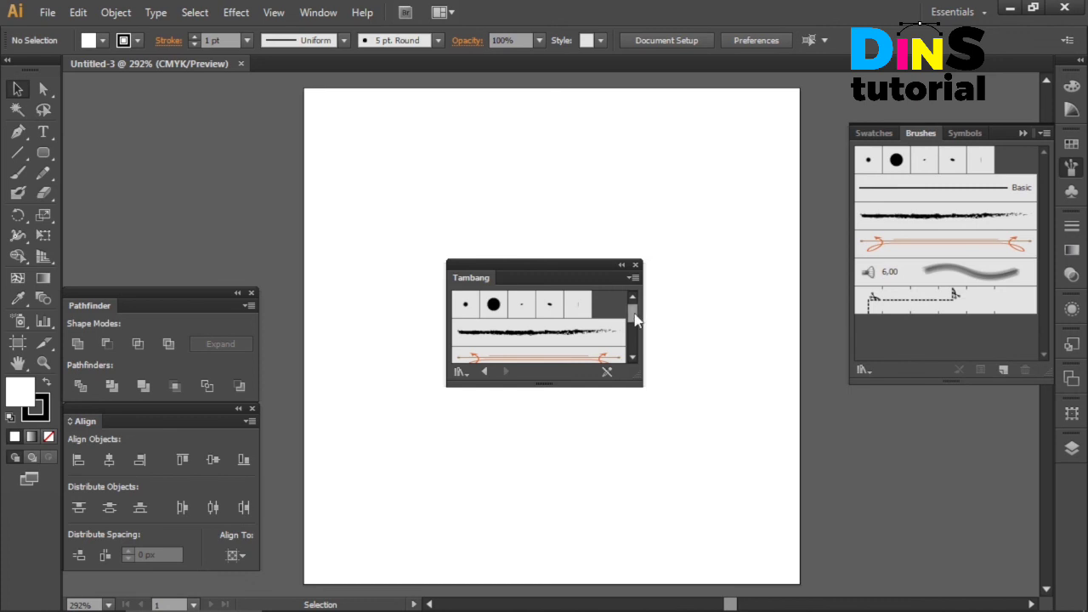
pyautogui.moveTo(635, 316); pyautogui.dragTo(639, 369)
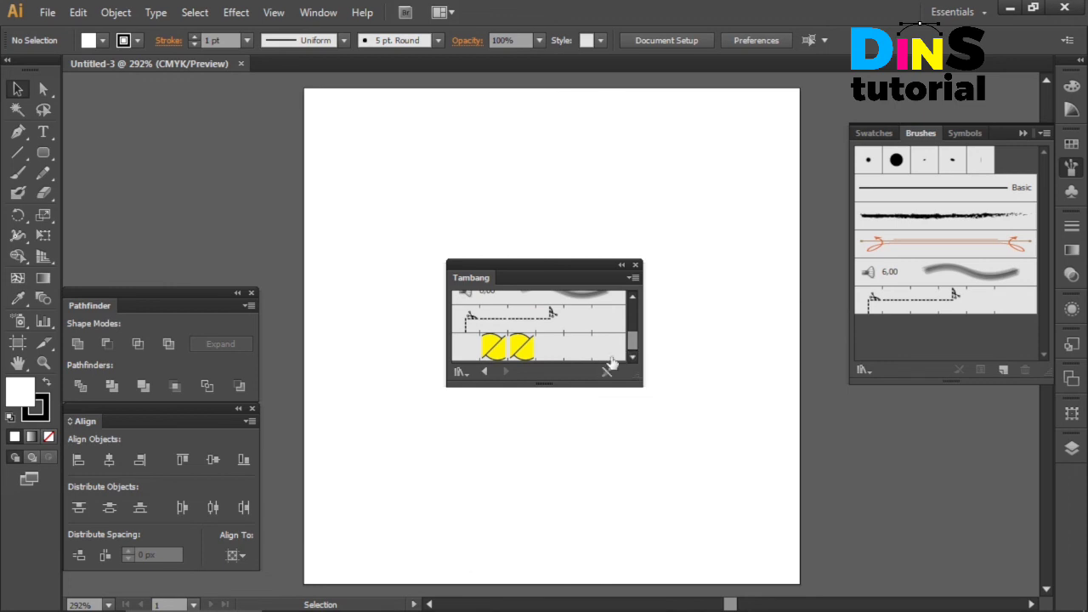
pyautogui.moveTo(575, 271); pyautogui.dragTo(783, 259)
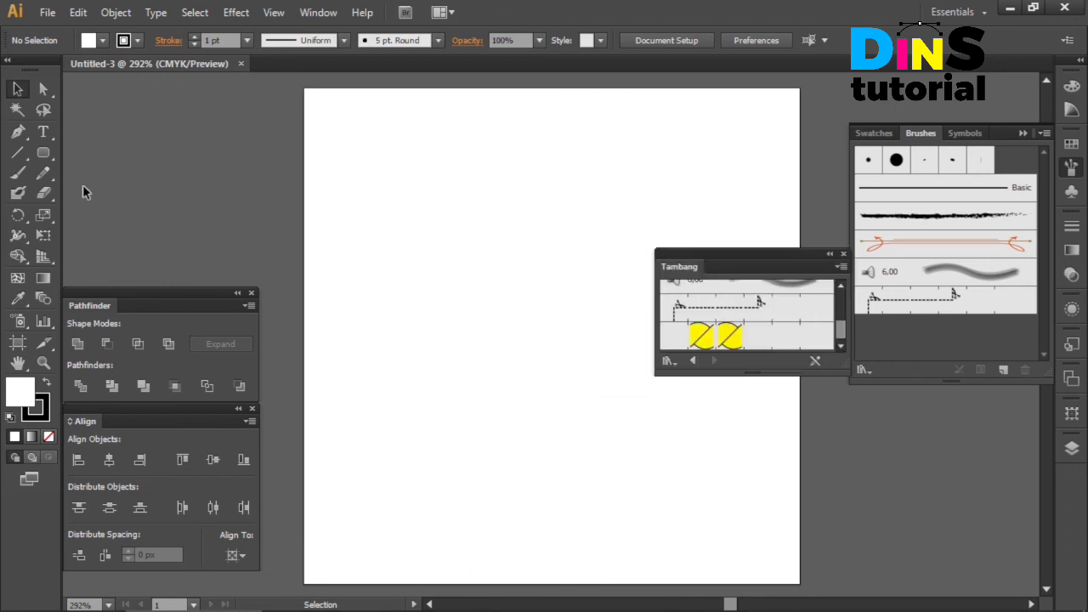
# Draw a circle near the artboard centre and stroke it with the Tambang library's Tali brush.
pyautogui.click(43, 153)
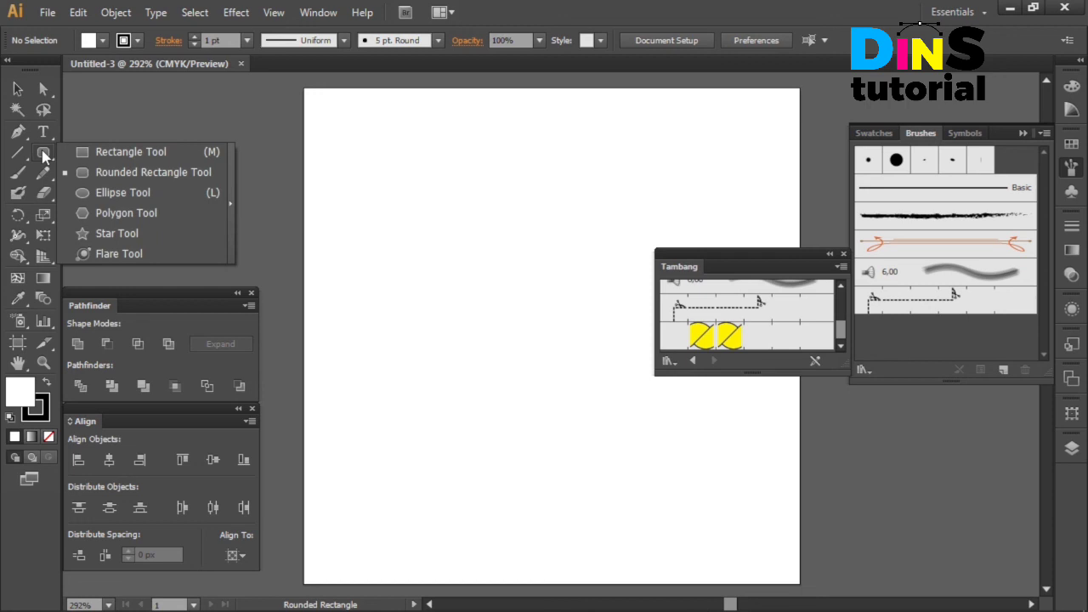
pyautogui.click(139, 193)
pyautogui.moveTo(380, 211); pyautogui.dragTo(611, 456)
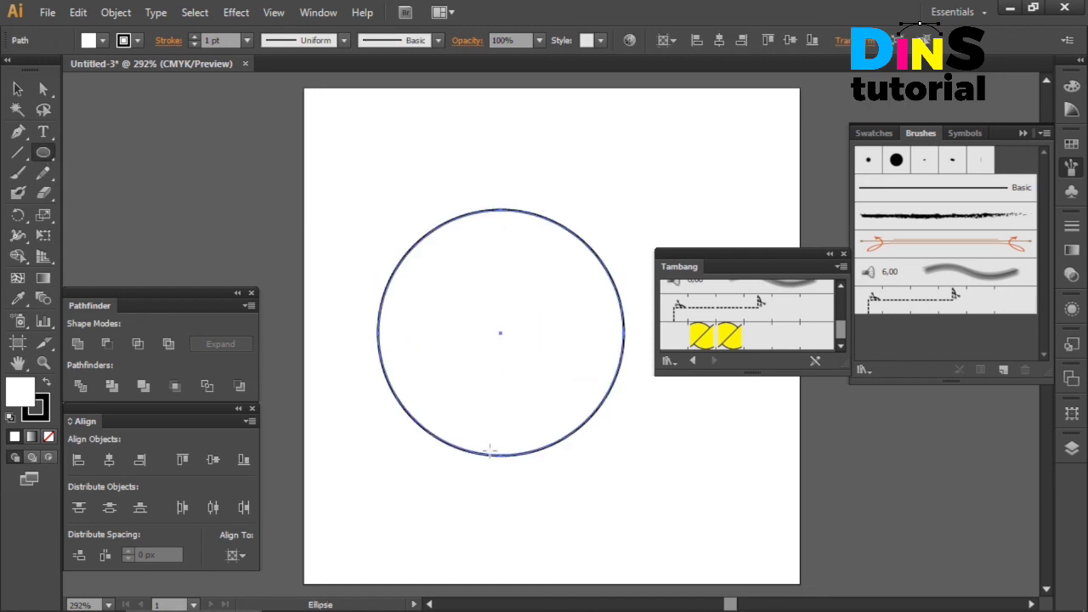
pyautogui.press('v')
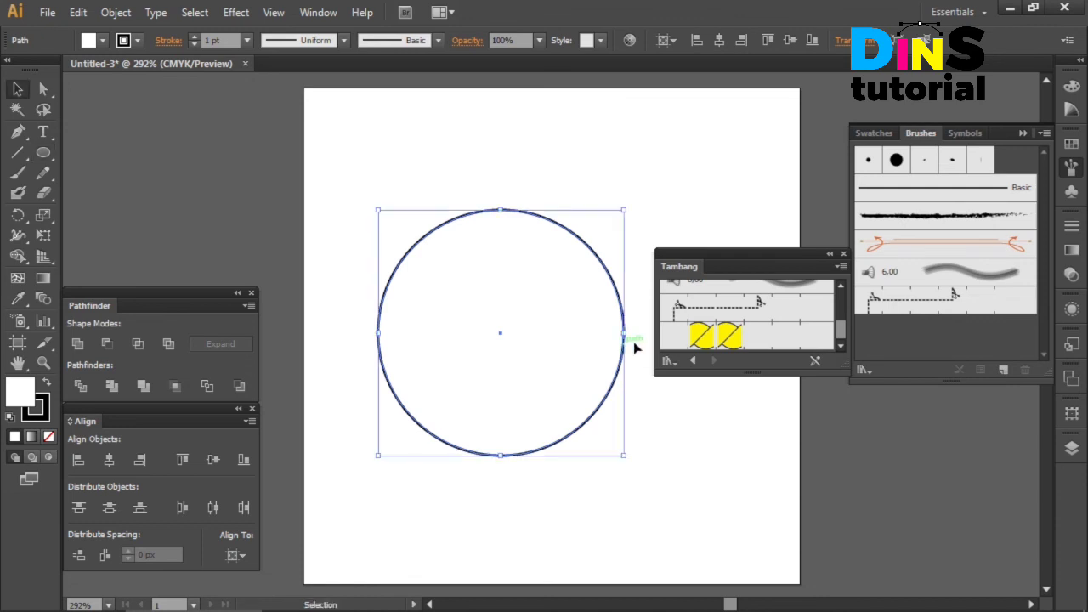
pyautogui.click(728, 338)
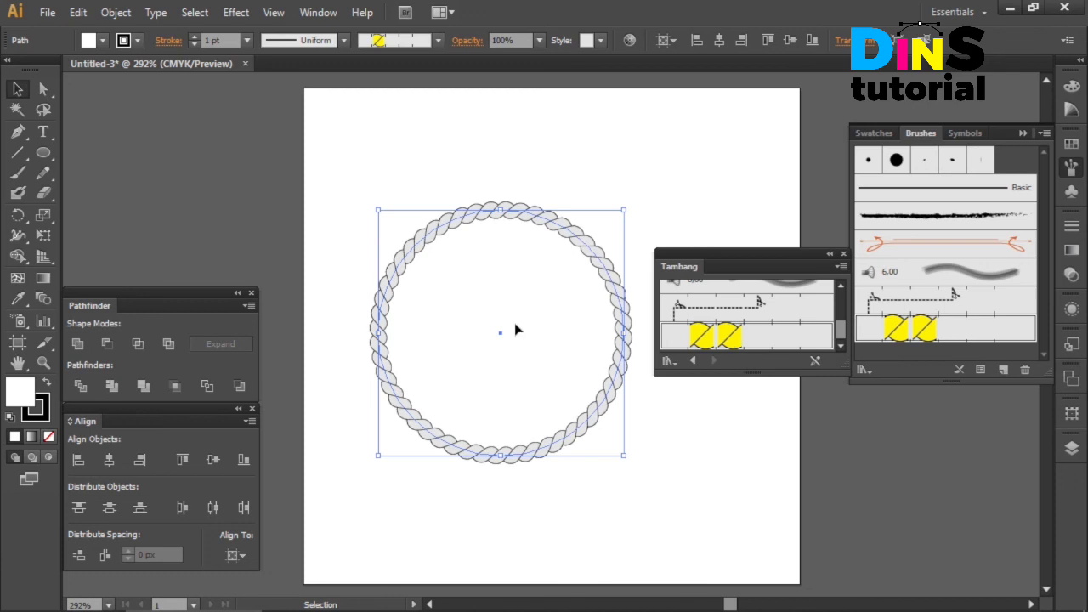
pyautogui.click(703, 447)
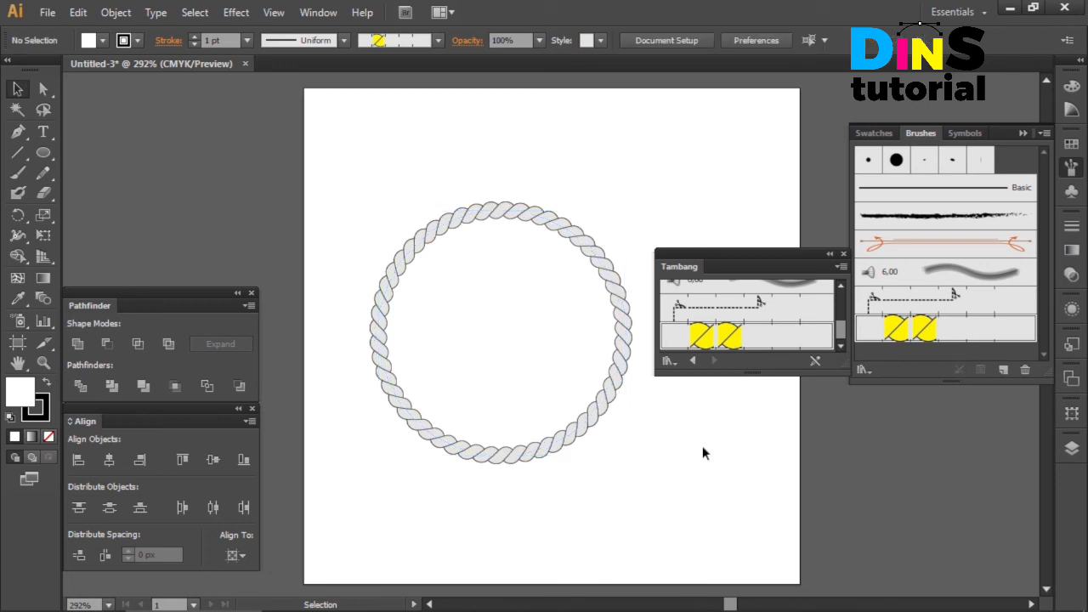